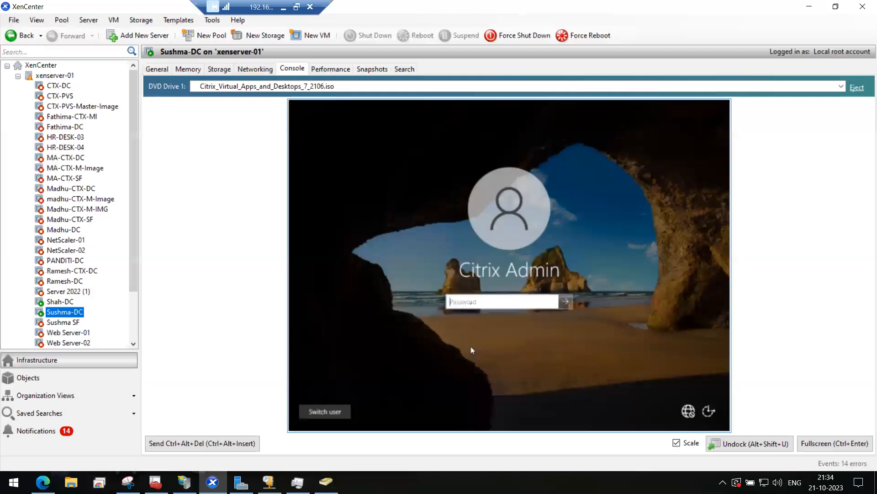
- Try to sign in to the Citrix Admin account by entering its password
type("•••")
key("BackSpace")
key("BackSpace")
key("BackSpace")
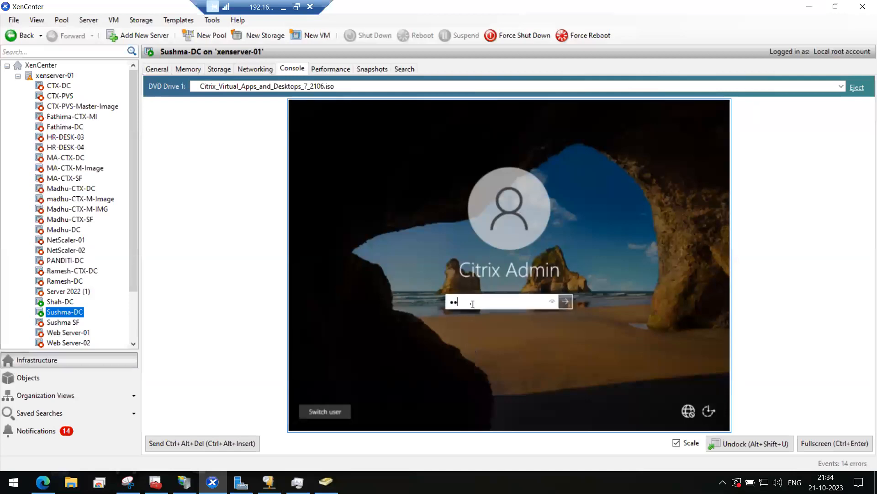
type("••••••••••")
key("Return")
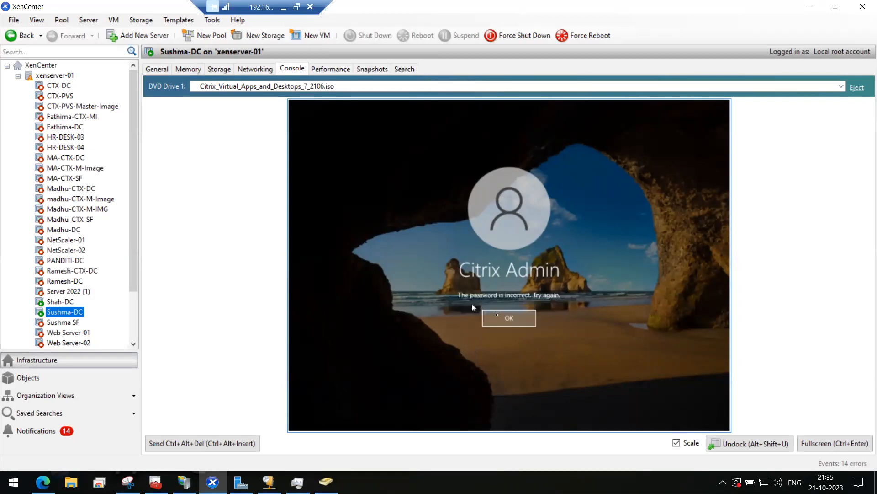
left_click(512, 322)
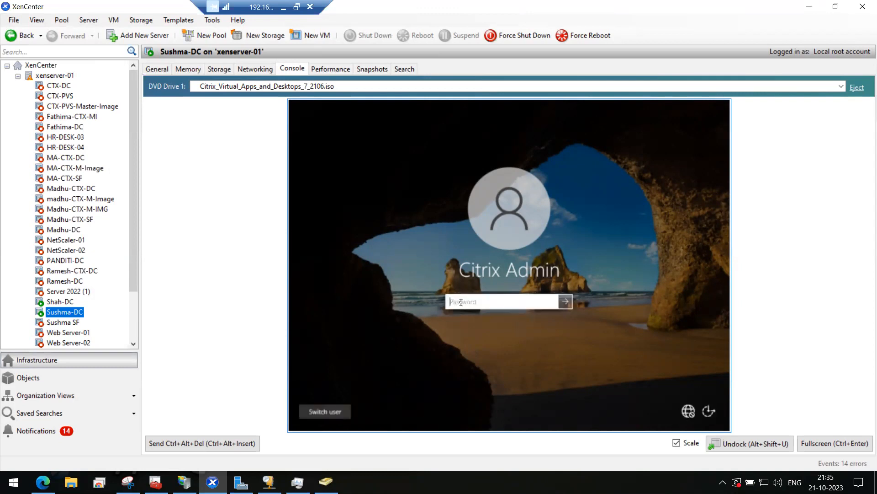
- Sign in to the Citrix Admin account with its password and show the virtual machine's console in full screen
type("••••••••••")
key("Return")
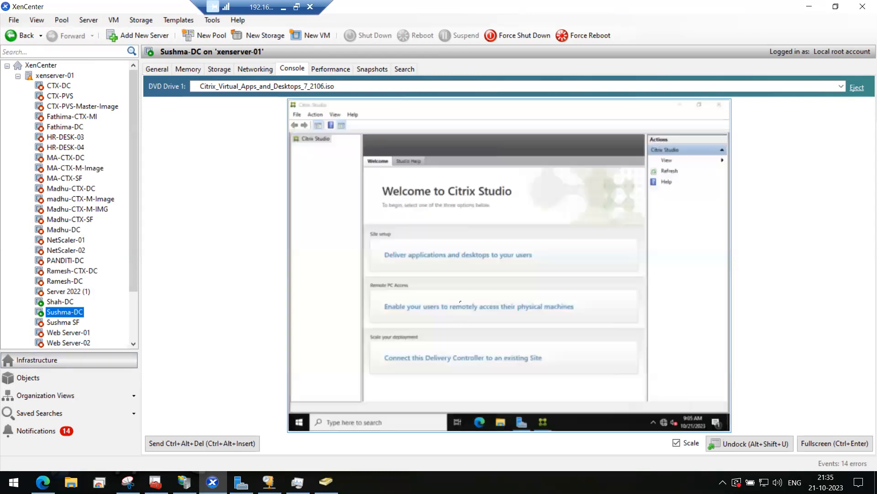
left_click(838, 440)
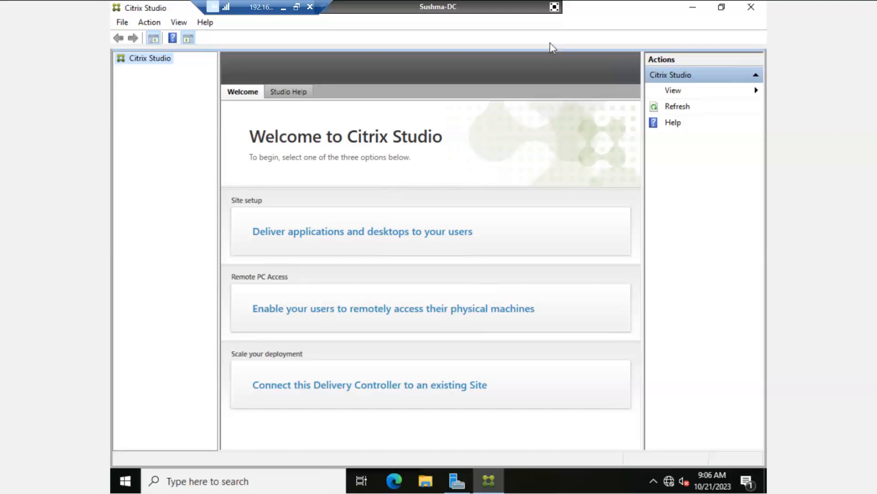
- Close Citrix Studio and launch it again, allowing Microsoft Management Console to make changes to the device
left_click(751, 7)
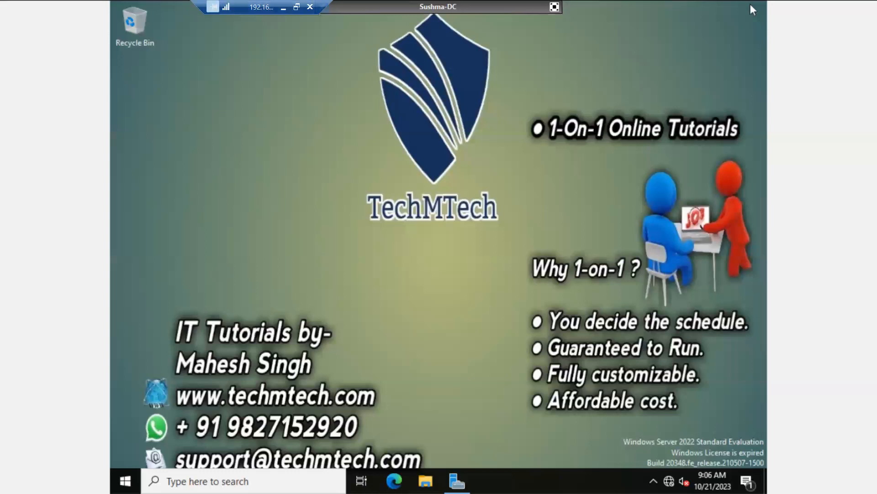
left_click(126, 487)
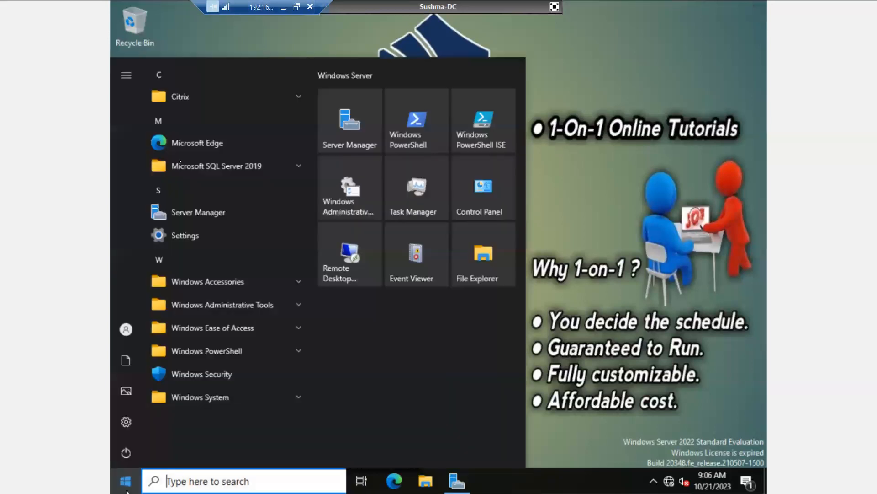
left_click(175, 103)
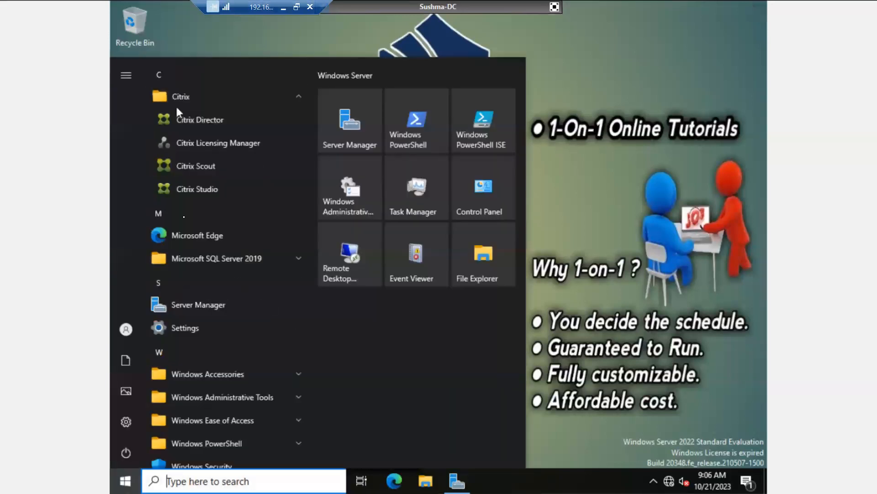
left_click(227, 189)
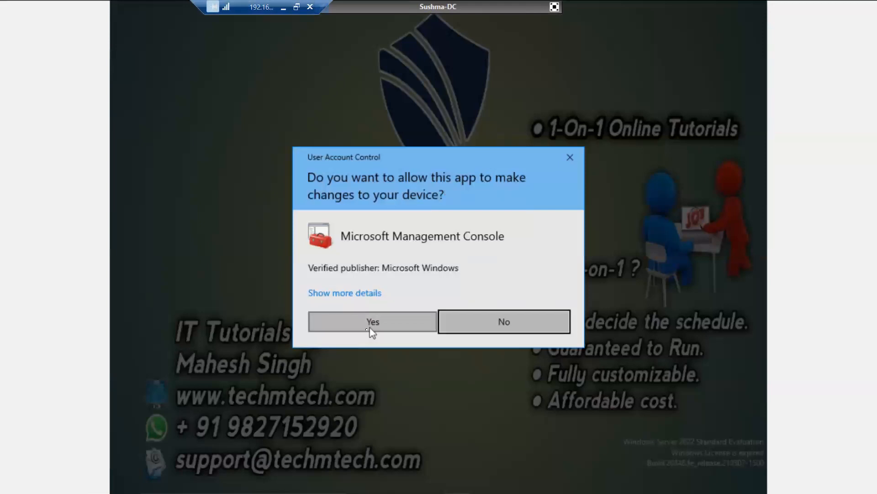
left_click(371, 329)
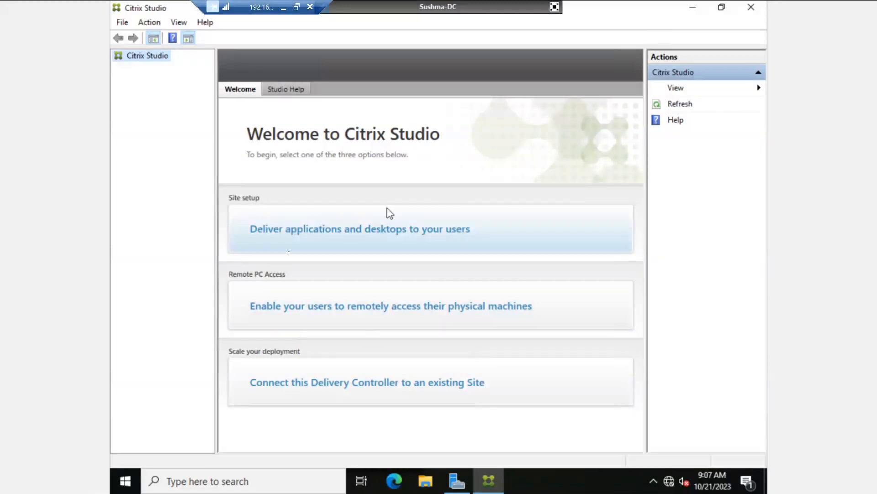
- Start site setup for delivering applications and desktops, name the fully configured site India-HO, and proceed to the database settings
left_click(443, 230)
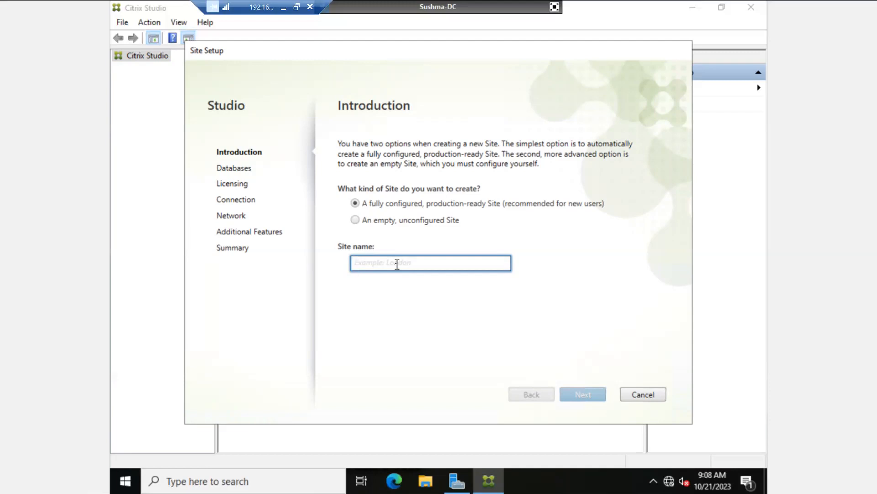
type("India")
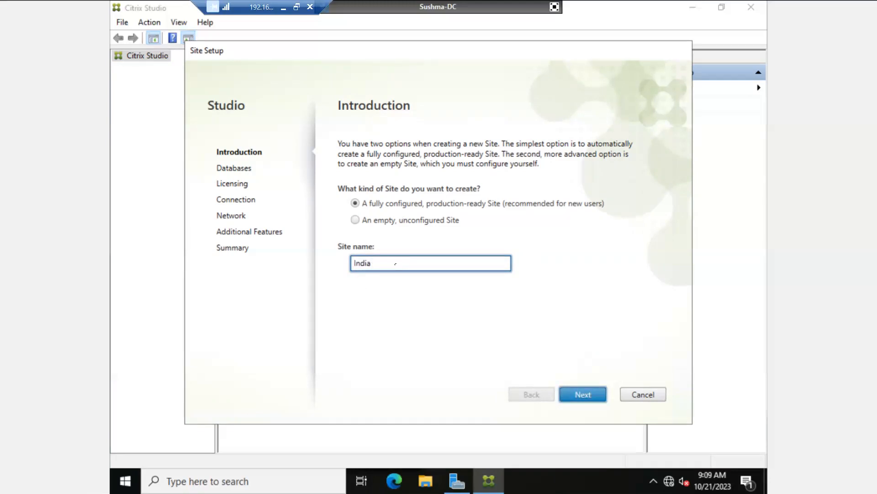
type("-Delhi")
key("BackSpace")
key("BackSpace")
key("BackSpace")
key("BackSpace")
key("BackSpace")
type("HO")
left_click_drag(405, 265, 343, 267)
left_click(393, 264)
left_click(591, 398)
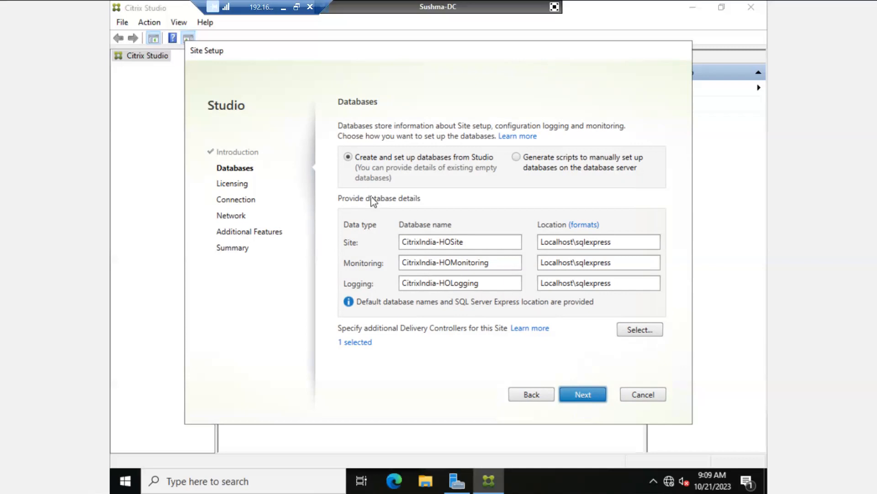
- Examine the proposed database names for the Site and Monitoring data types
left_click_drag(484, 241, 389, 239)
left_click_drag(485, 240, 400, 239)
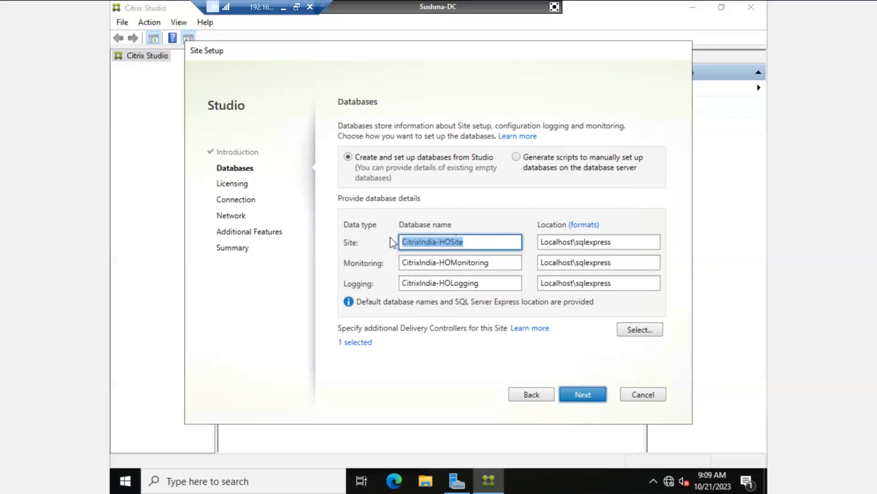
left_click_drag(482, 242, 395, 245)
left_click(478, 243)
left_click_drag(481, 243, 394, 240)
left_click(474, 243)
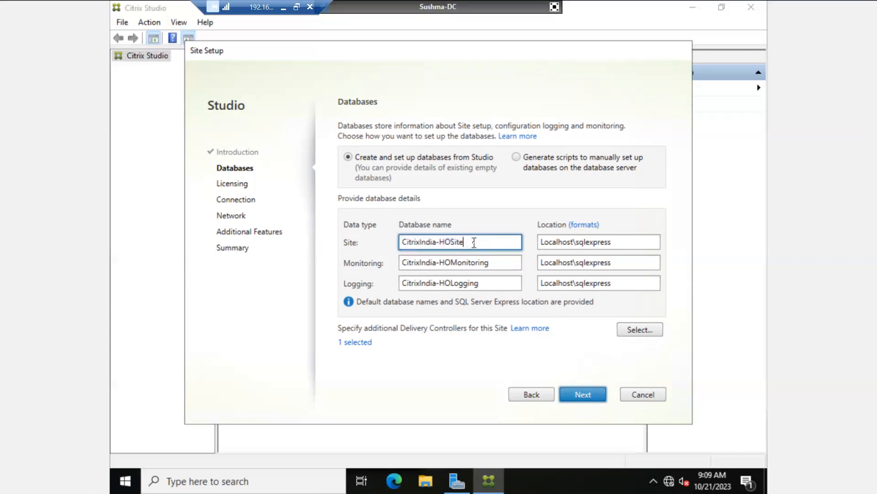
left_click(499, 263)
double_click(499, 263)
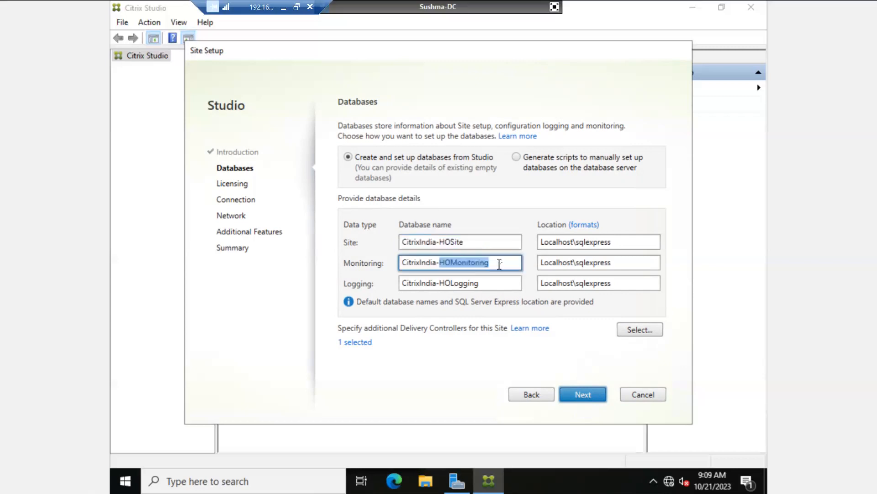
left_click_drag(503, 264, 397, 262)
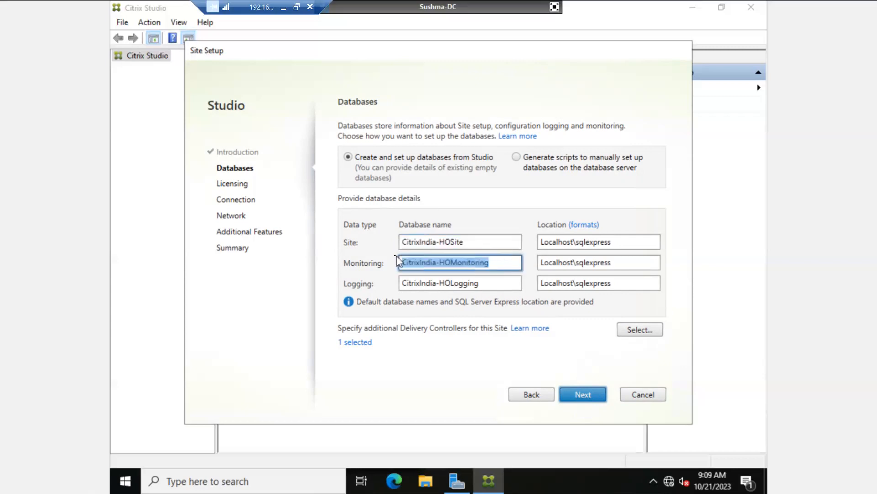
left_click(495, 262)
double_click(496, 261)
double_click(418, 264)
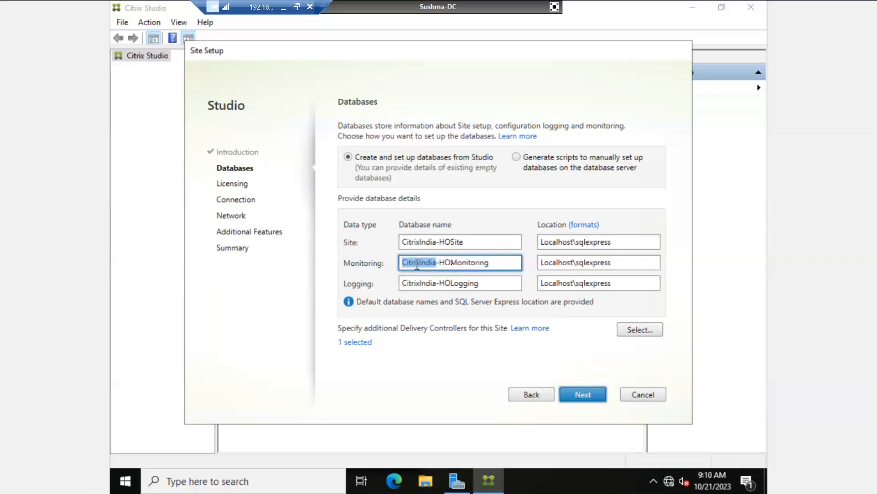
double_click(460, 264)
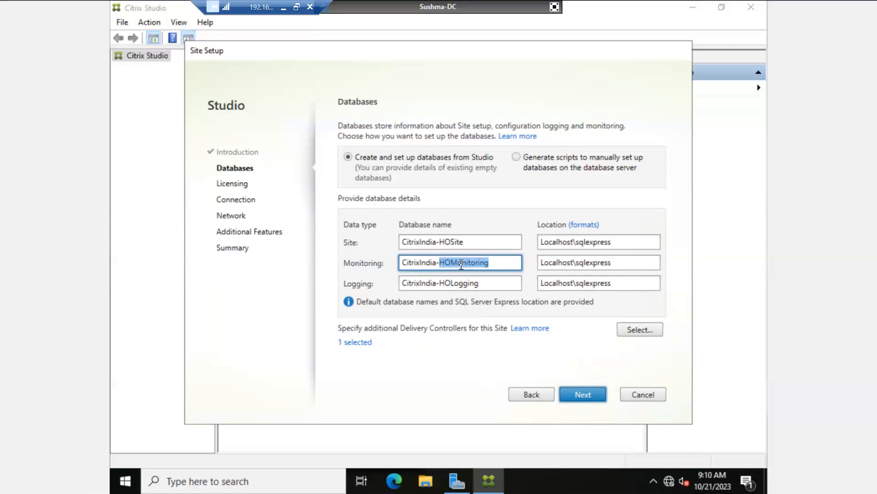
left_click(496, 265)
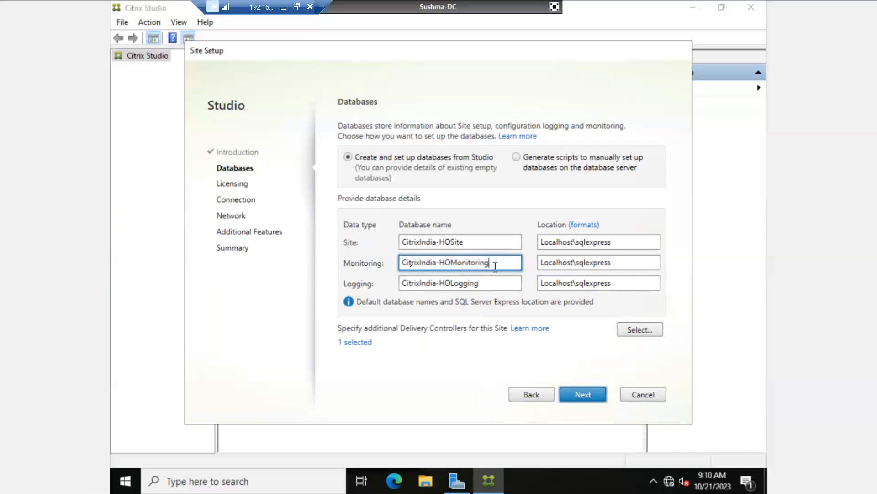
left_click_drag(496, 265, 401, 265)
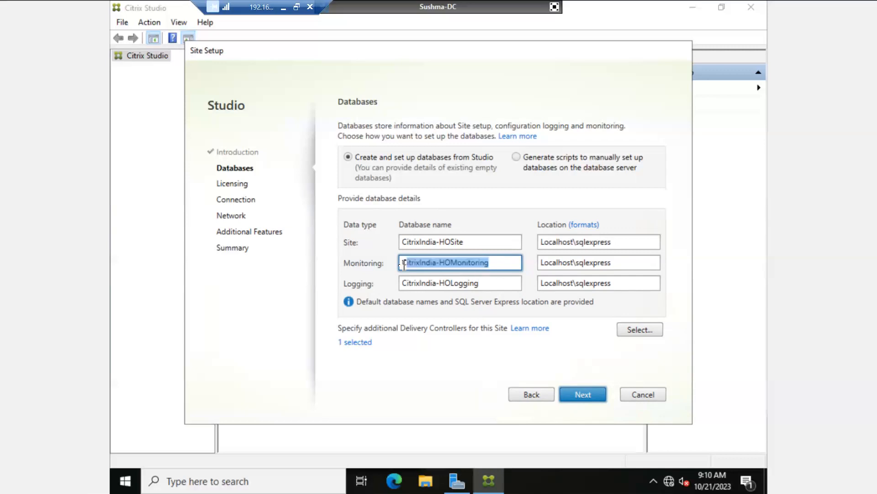
left_click(476, 263)
double_click(476, 263)
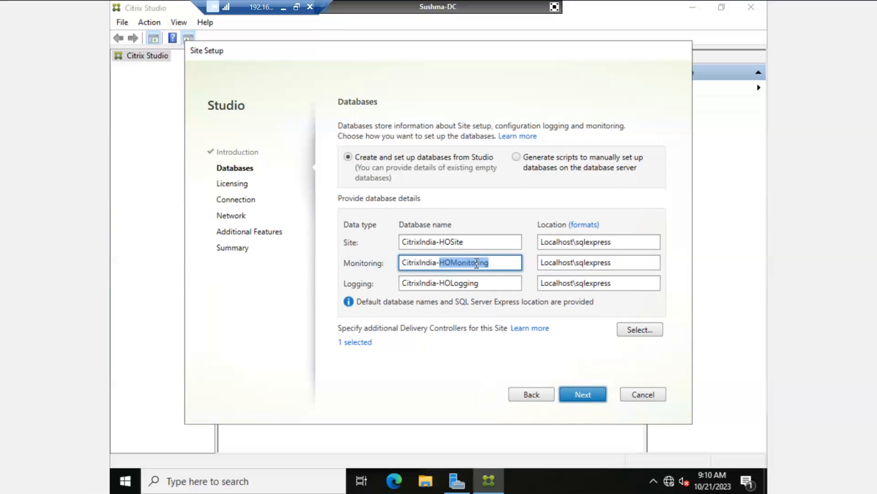
left_click(498, 263)
double_click(415, 260)
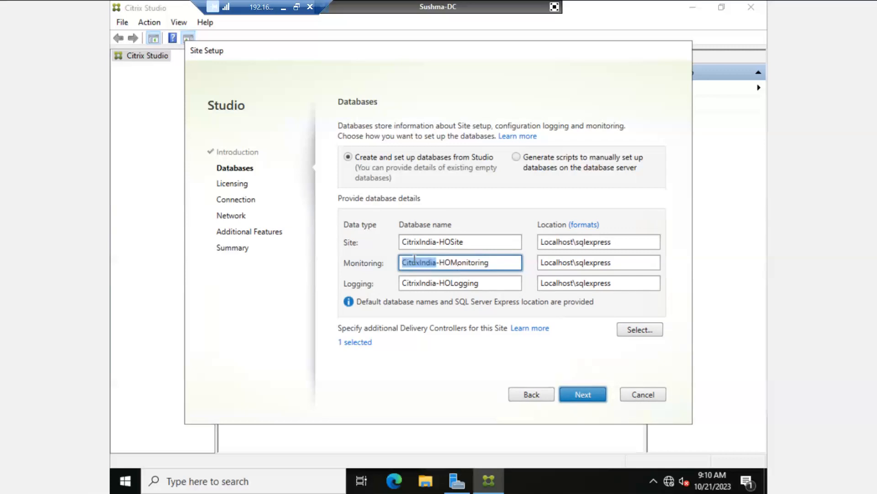
double_click(459, 263)
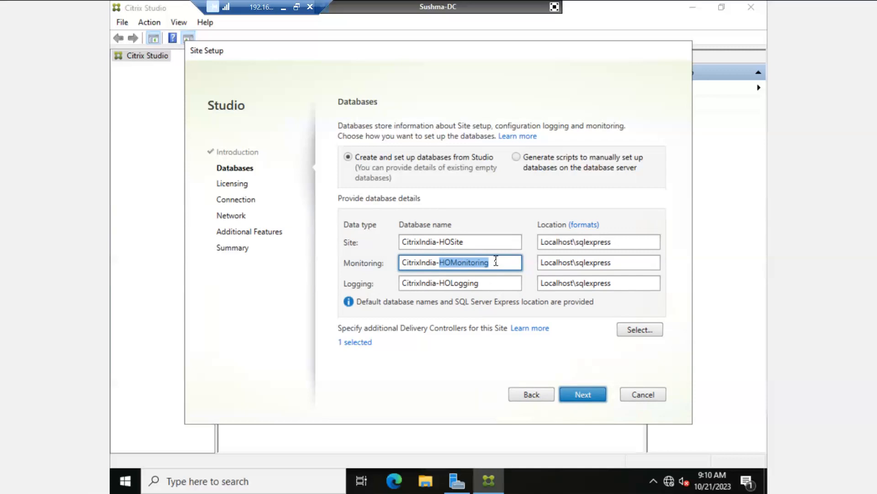
- Examine the proposed database name for the Logging data type
left_click(494, 284)
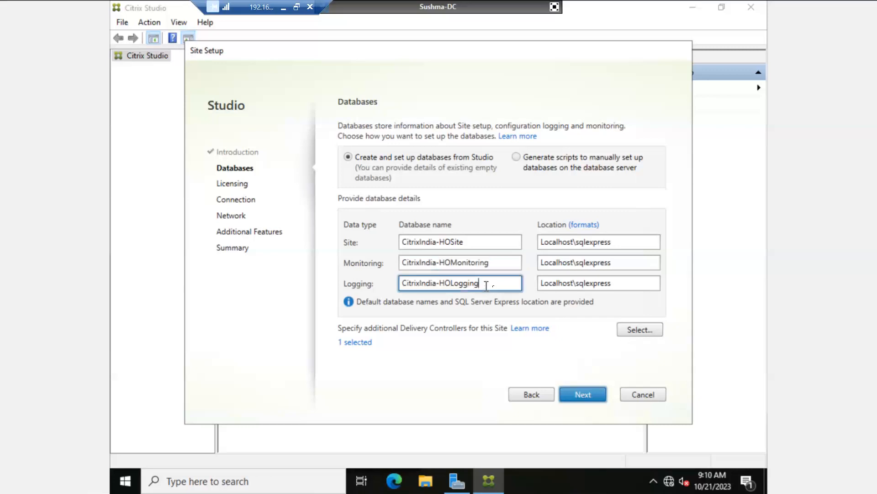
left_click_drag(494, 284, 392, 285)
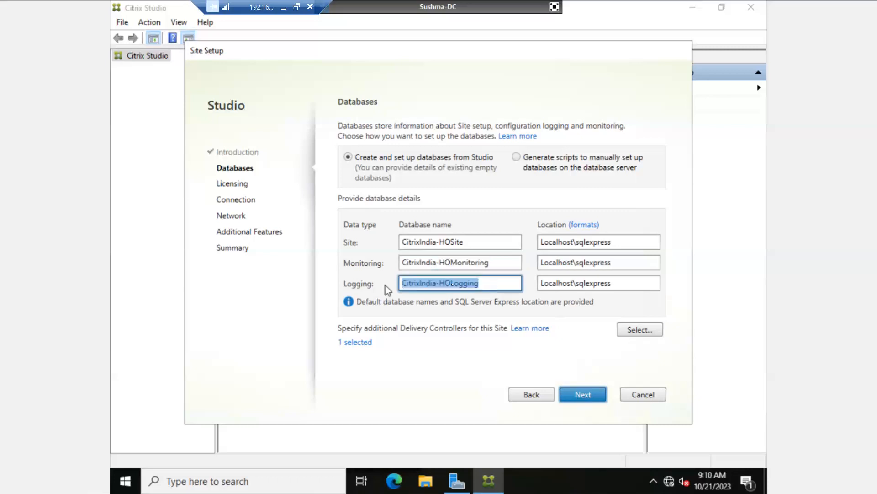
left_click(483, 284)
double_click(485, 283)
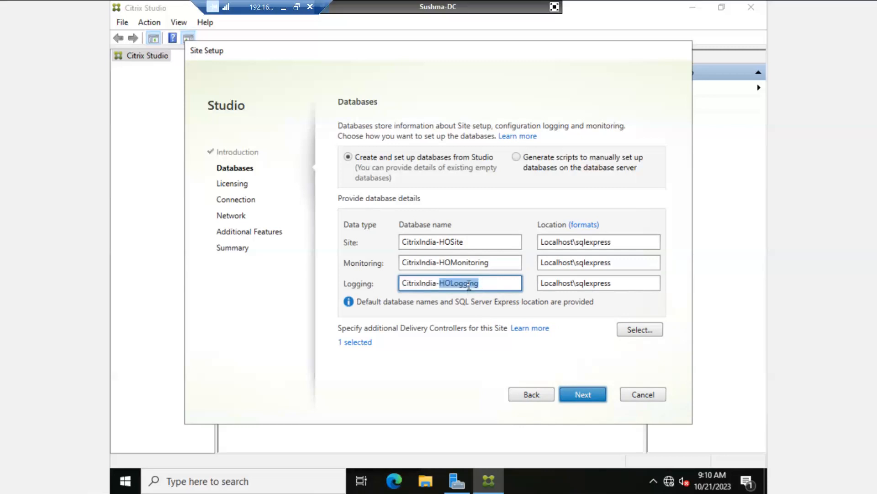
left_click(488, 284)
double_click(489, 284)
left_click(464, 284)
double_click(463, 284)
left_click(491, 282)
double_click(478, 284)
left_click(482, 284)
double_click(482, 284)
double_click(423, 284)
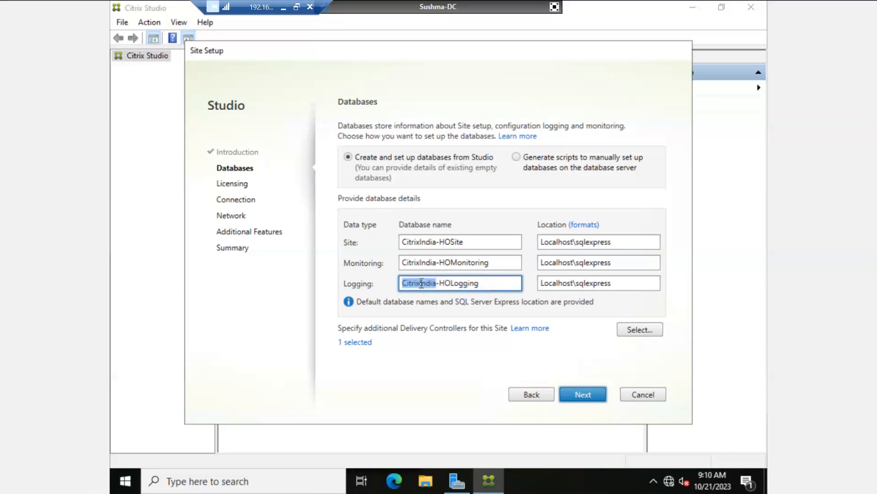
left_click(464, 285)
double_click(465, 284)
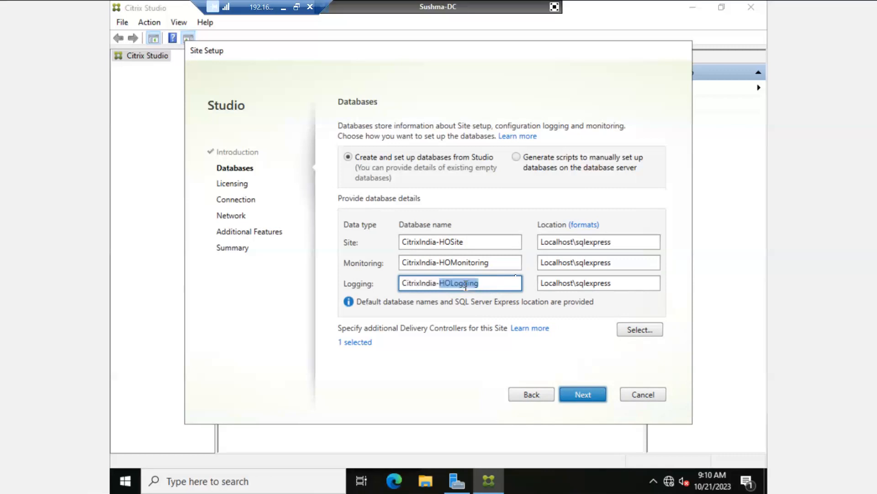
- Examine the SQL Server Express locations given for the Site, Monitoring and Logging databases
double_click(575, 243)
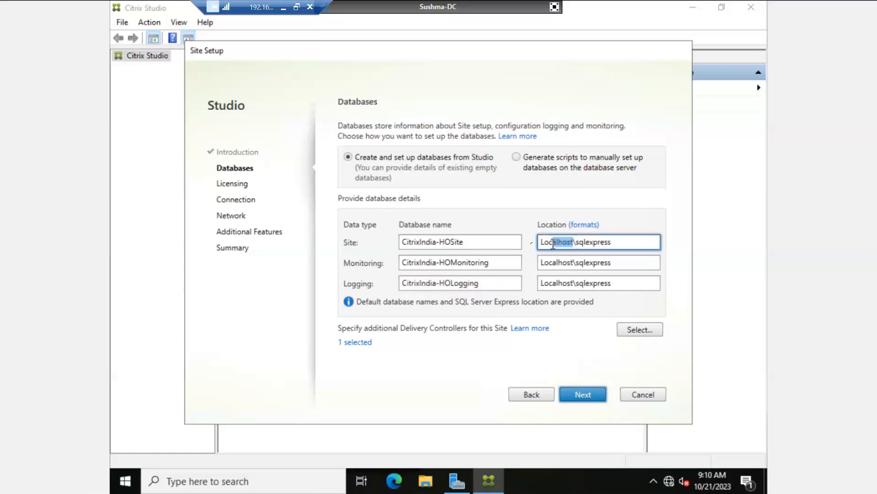
left_click_drag(579, 265, 532, 286)
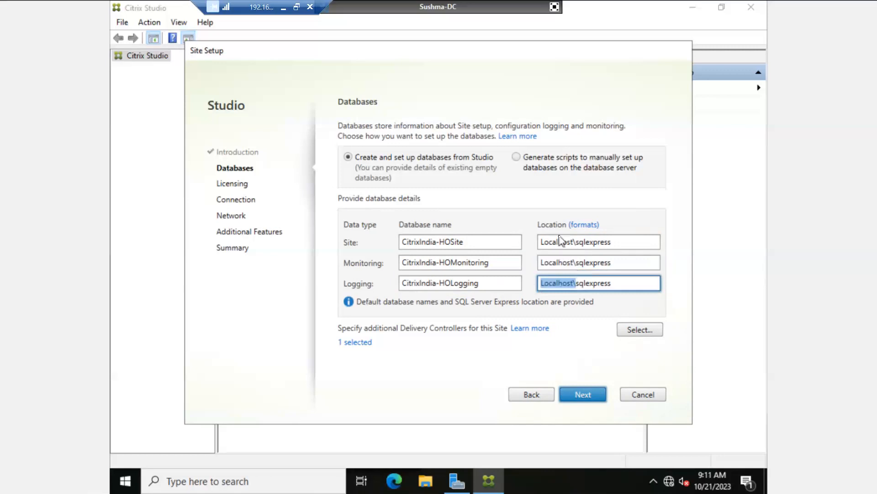
left_click_drag(573, 242, 559, 236)
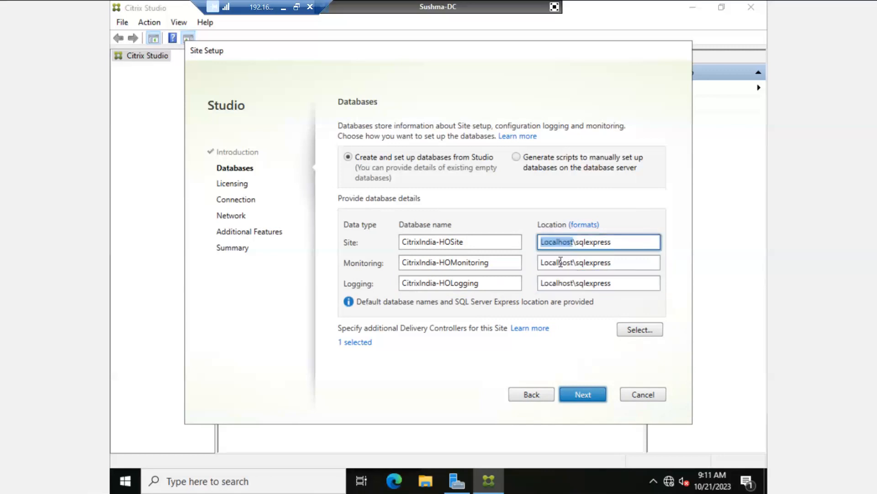
double_click(561, 262)
double_click(561, 242)
left_click(562, 242)
double_click(558, 262)
double_click(562, 283)
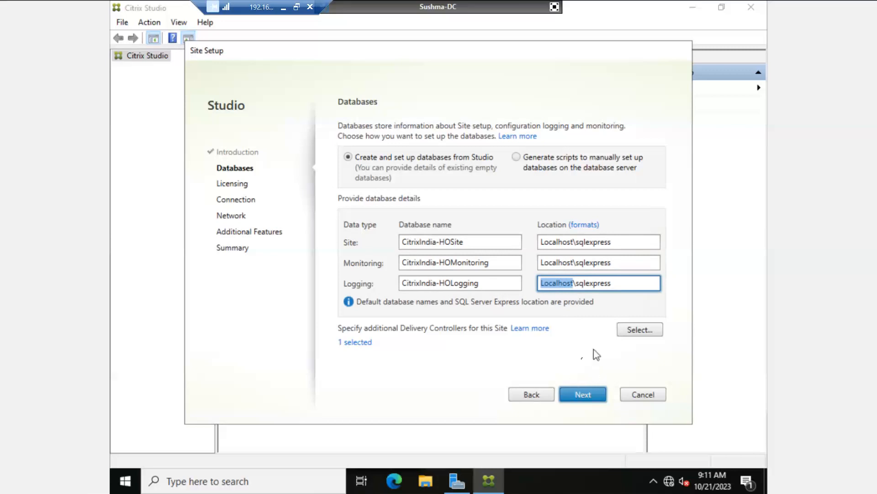
- Accept the database settings, proceed to licensing, and examine the host and port of the license server address
left_click(590, 397)
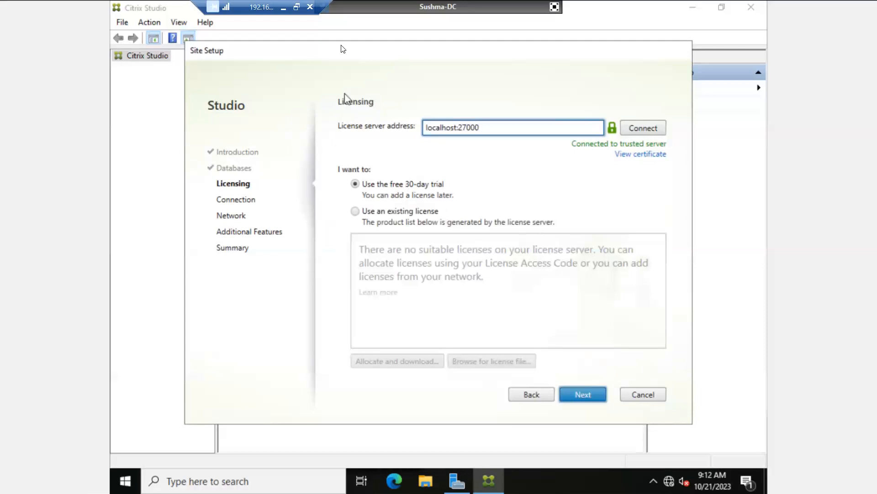
double_click(441, 127)
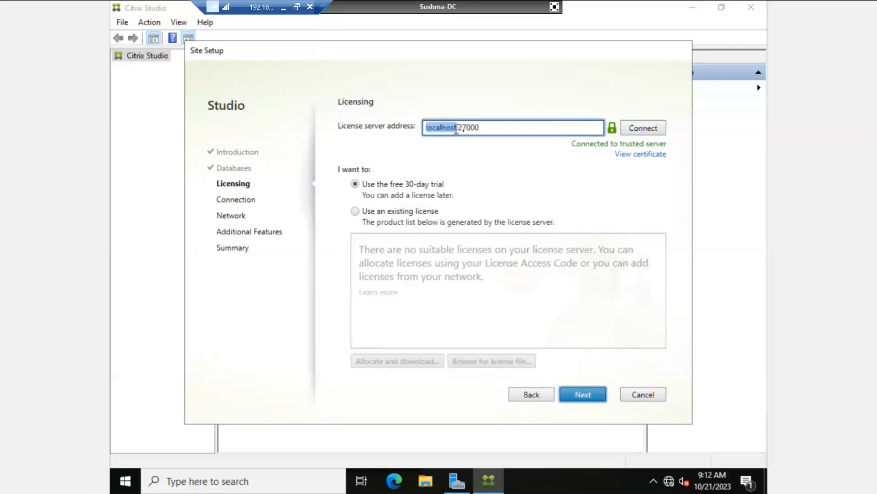
double_click(503, 130)
double_click(446, 128)
double_click(490, 131)
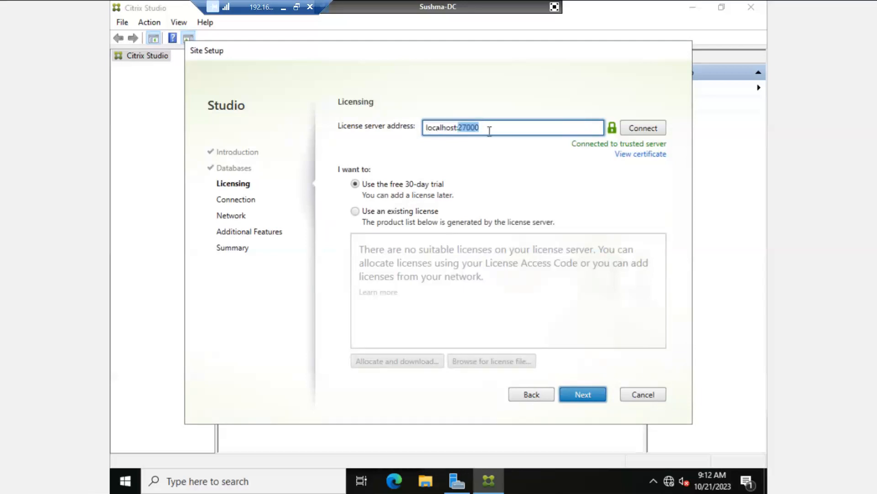
double_click(438, 130)
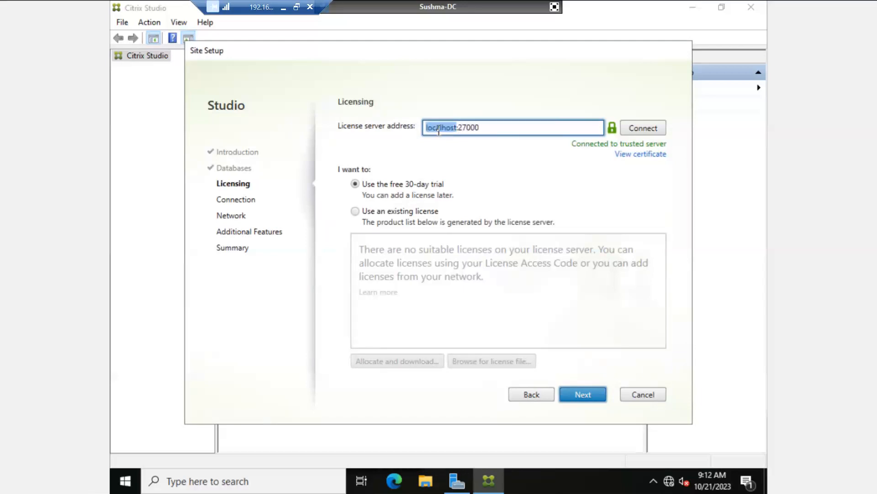
double_click(483, 129)
- Try the existing license option, viewing license allocation by access code and browsing for a license file
left_click(357, 211)
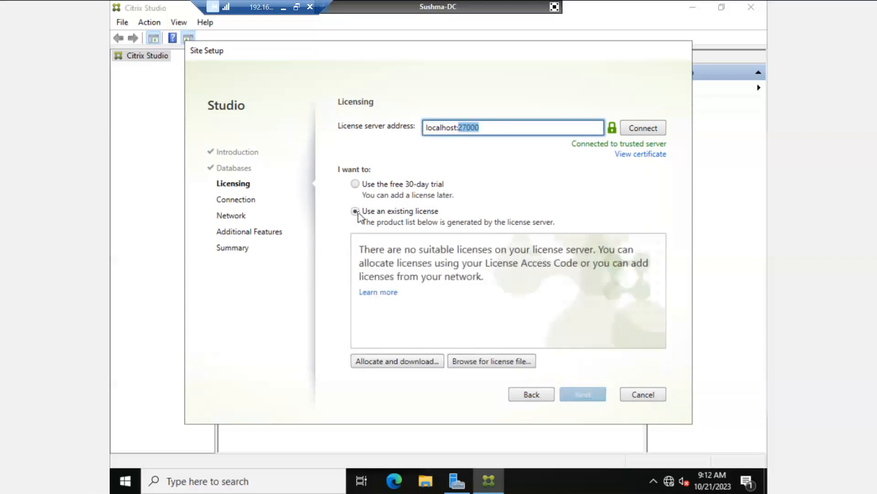
left_click(400, 364)
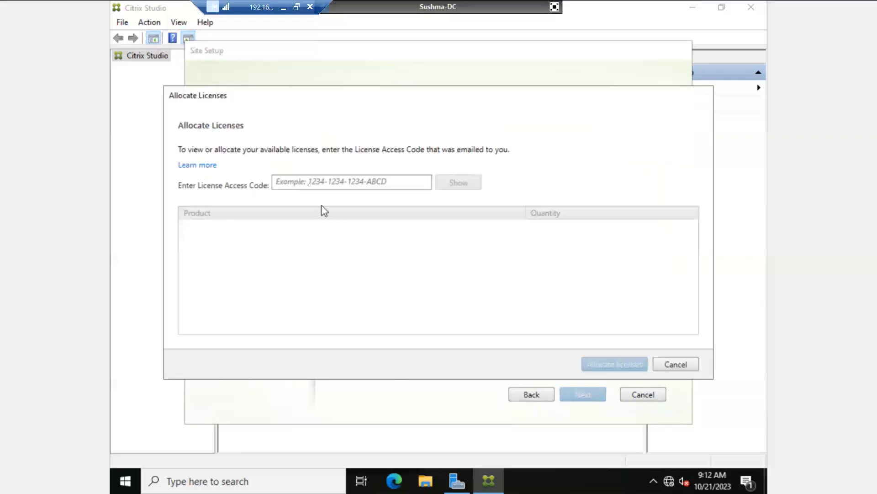
left_click(308, 183)
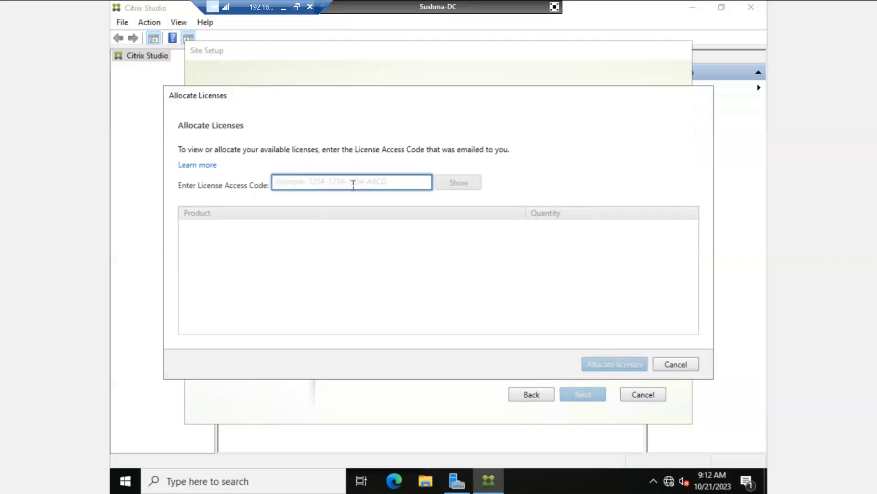
left_click(675, 367)
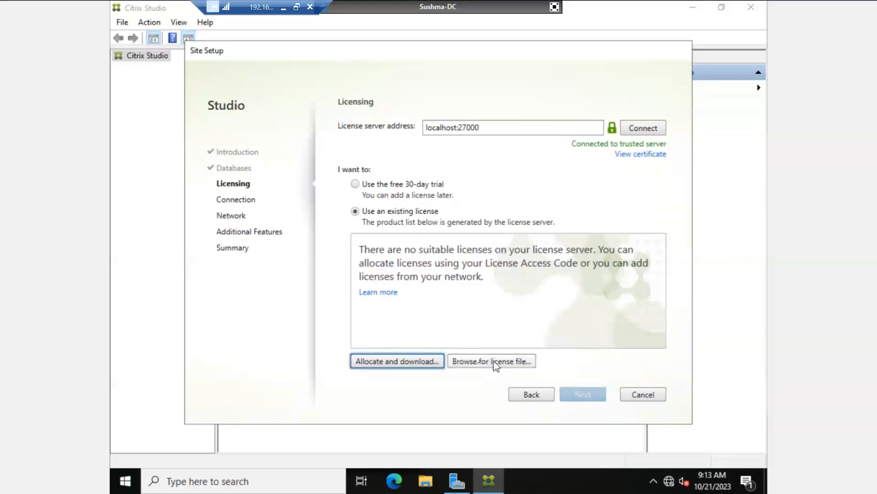
left_click(513, 363)
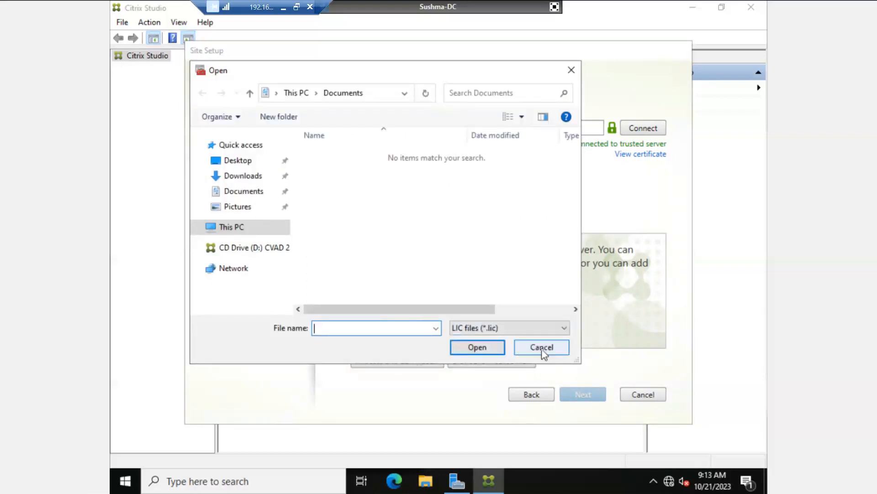
left_click(520, 346)
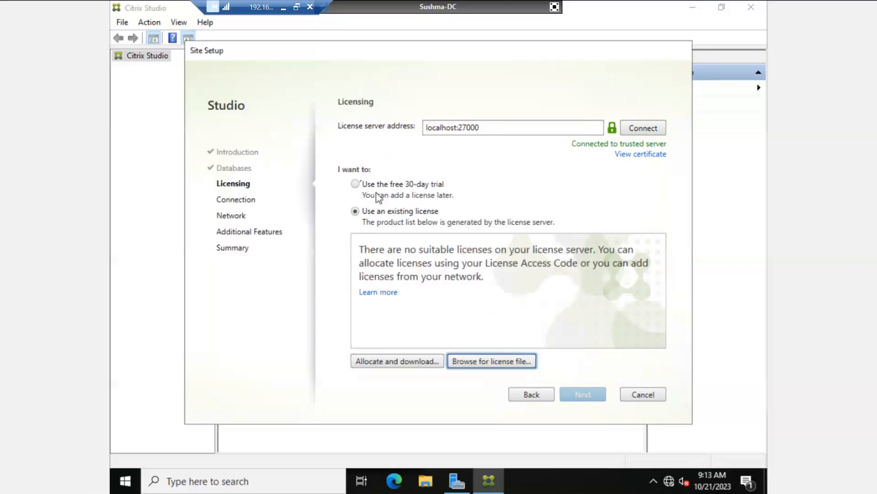
- Choose the free 30-day trial and proceed to the connection settings
left_click(358, 185)
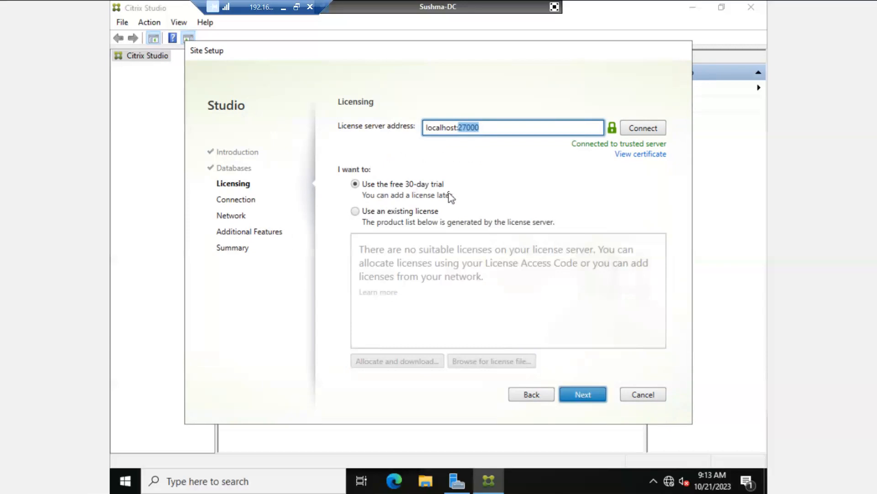
left_click(587, 397)
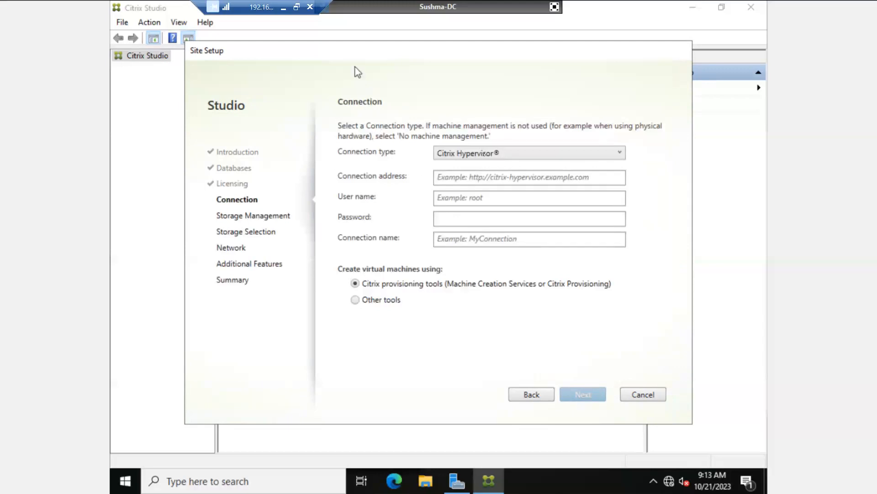
left_click(485, 154)
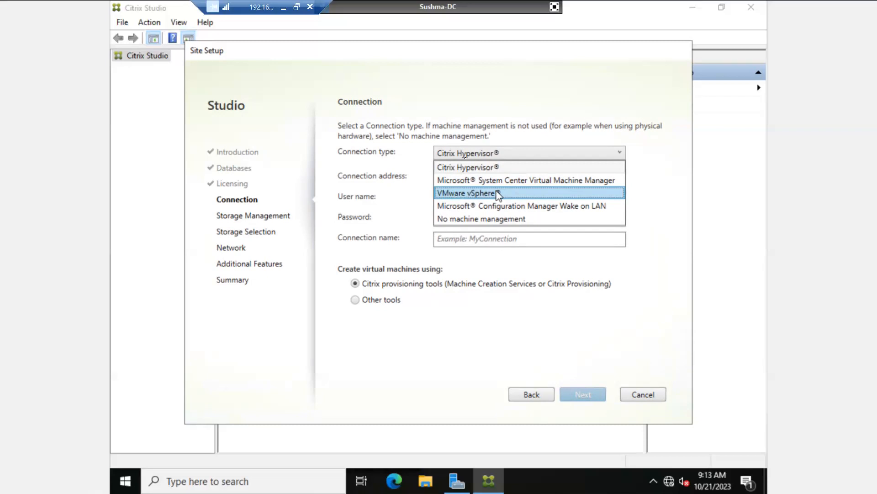
left_click(496, 167)
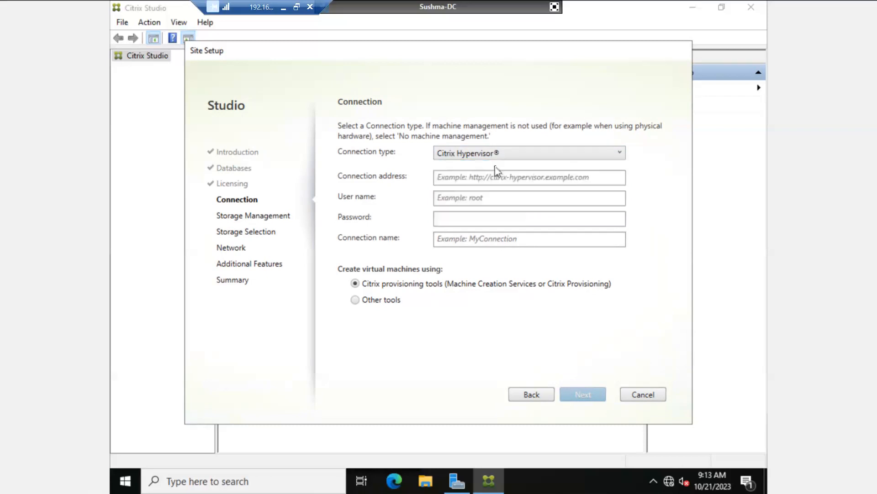
left_click(471, 181)
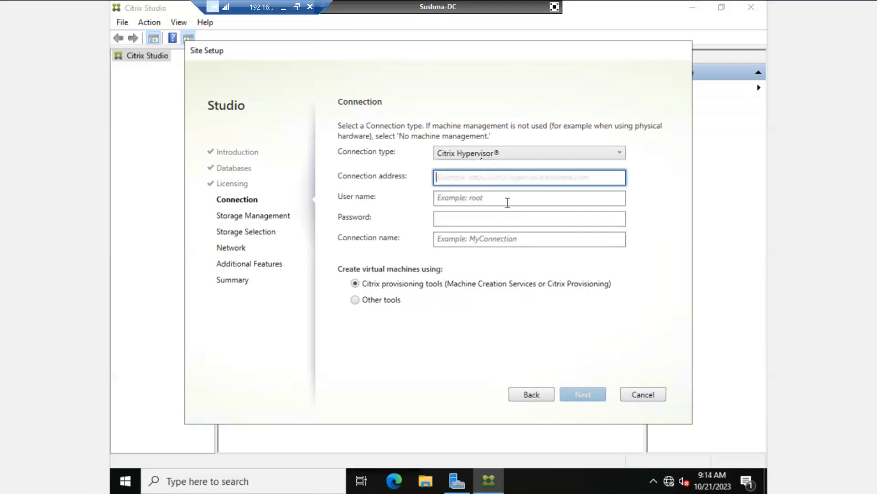
left_click(478, 156)
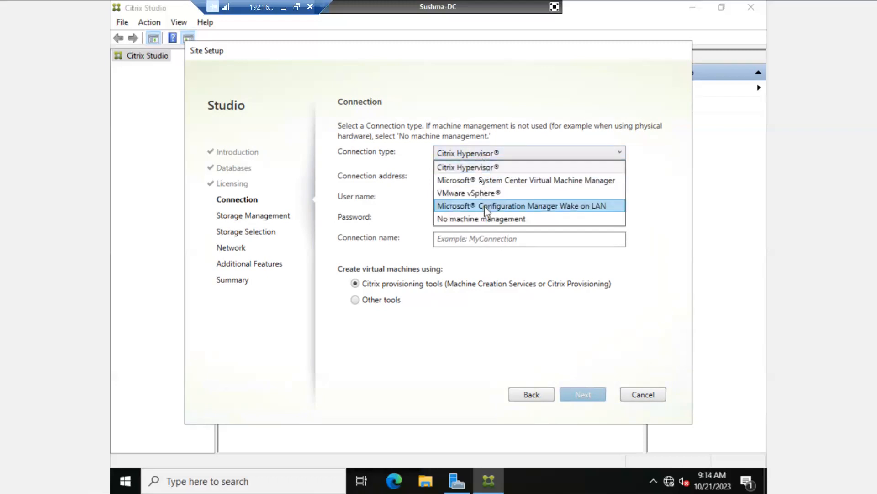
left_click(476, 168)
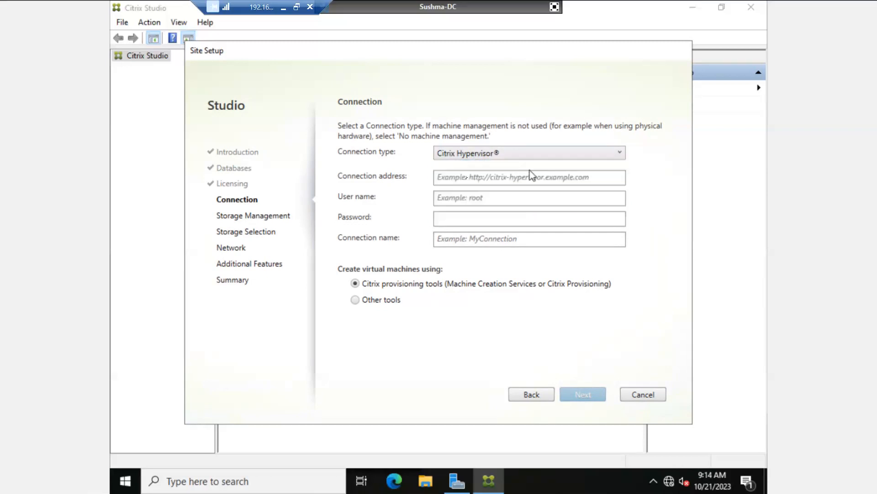
left_click(465, 176)
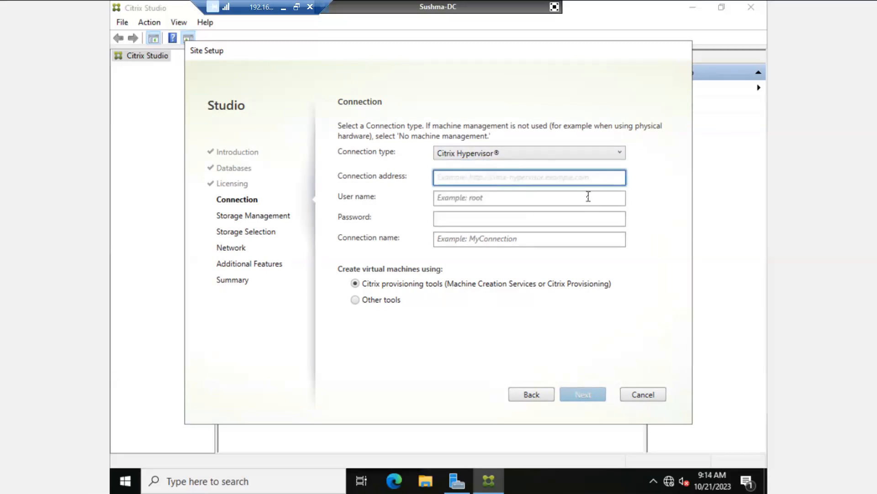
type("http://")
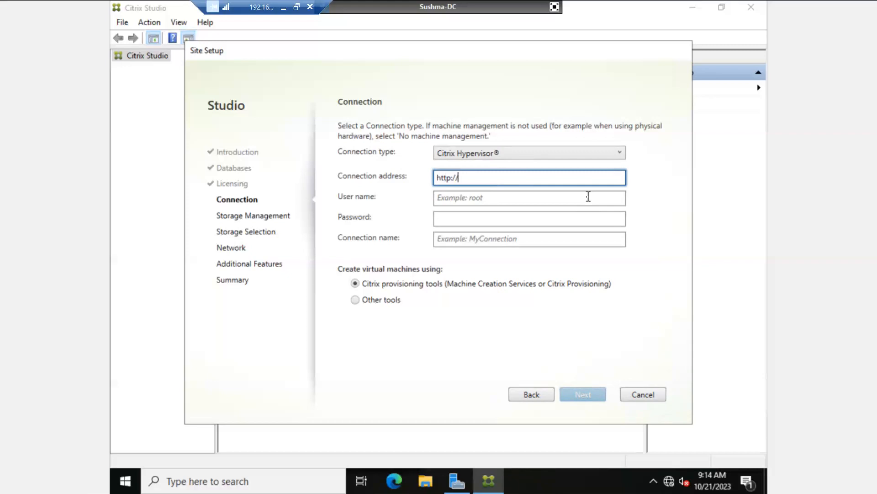
type("192.168.10.101")
- Enter root as the connection's user name and fill in the account password
left_click(491, 198)
type("r")
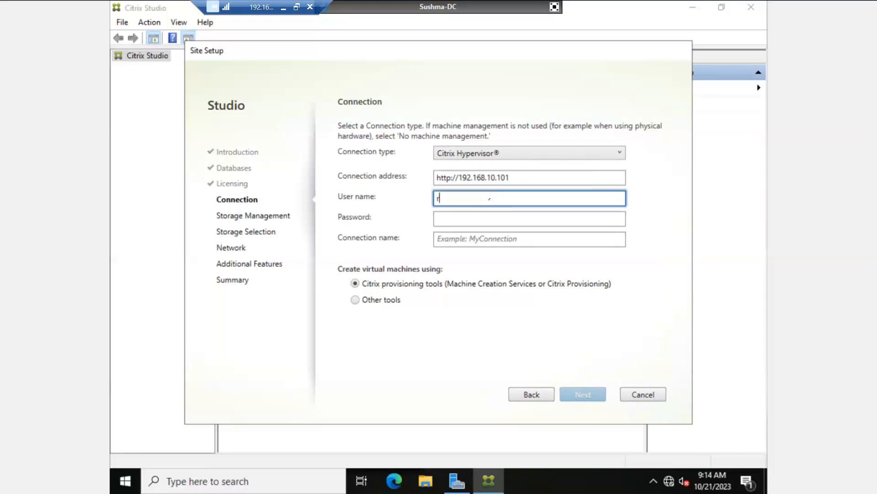
type("oot")
key("Tab")
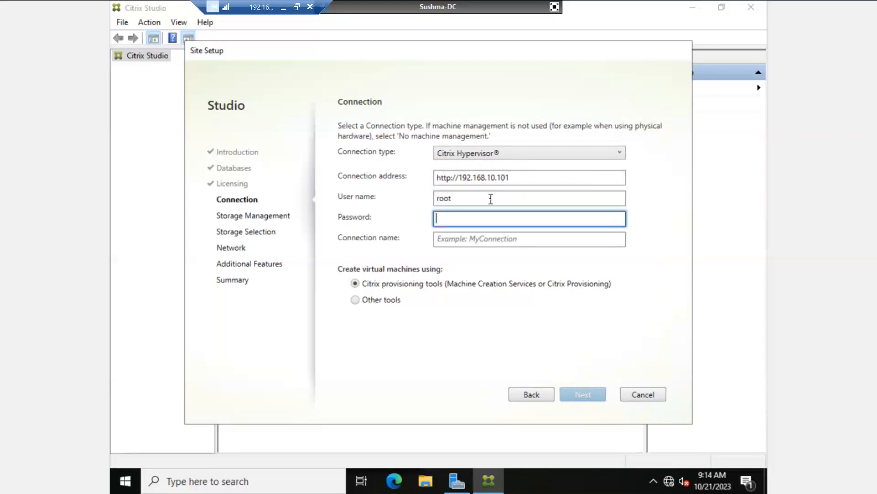
type("*********")
- Name the connection CTX-HYP-IND and proceed to the storage management settings
left_click(471, 237)
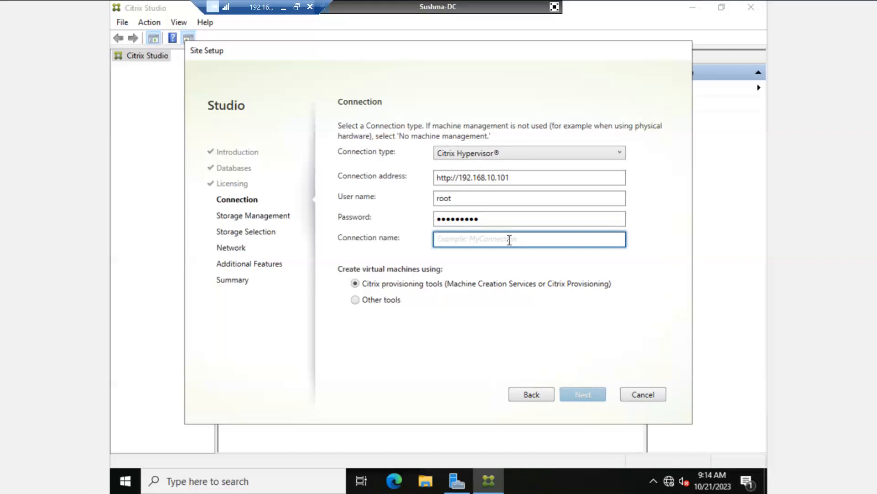
type("CTX")
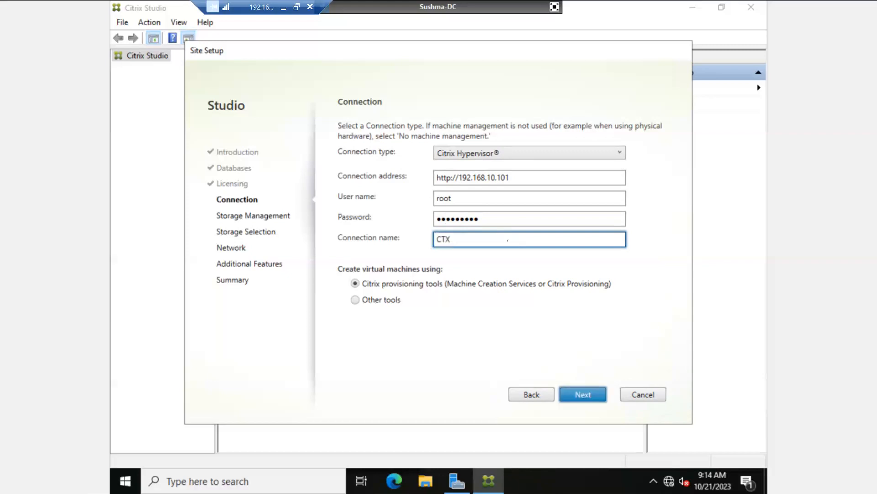
type("YP-IND")
left_click(502, 219)
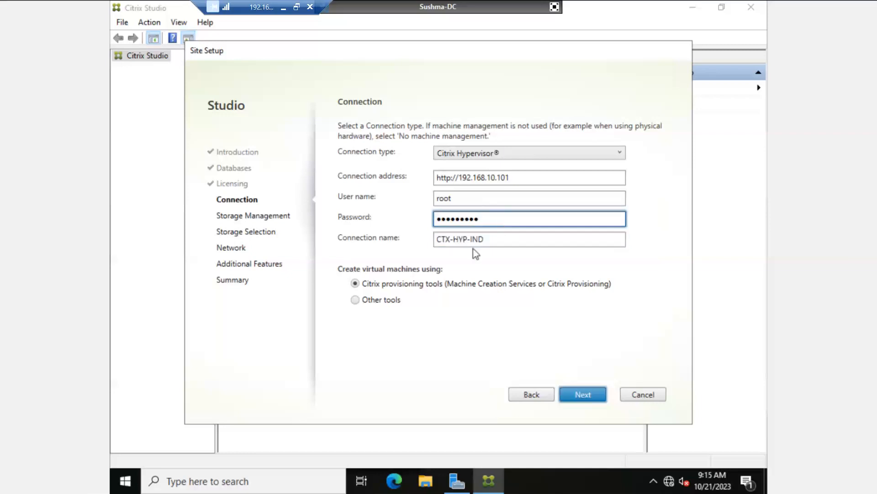
left_click(488, 239)
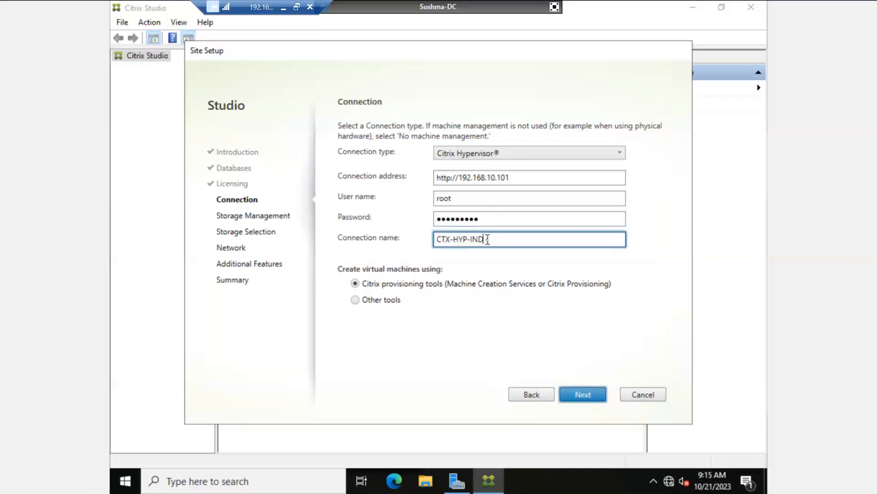
double_click(479, 239)
left_click(496, 240)
triple_click(496, 241)
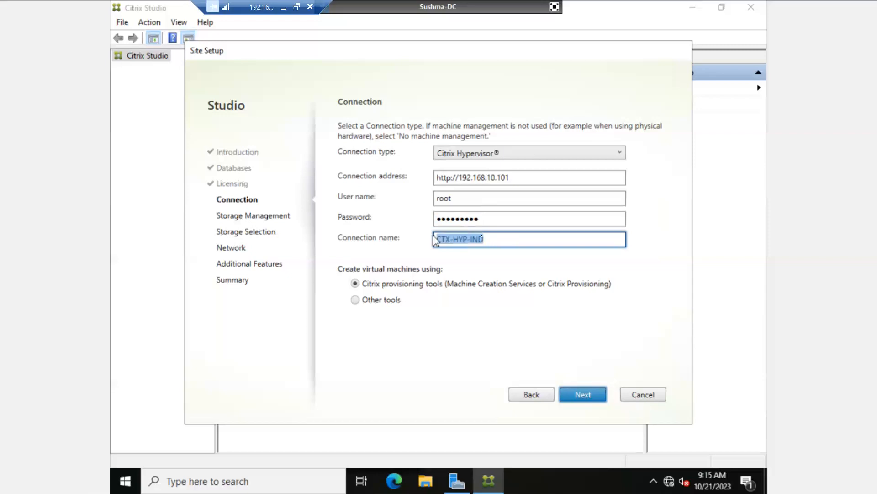
left_click(501, 240)
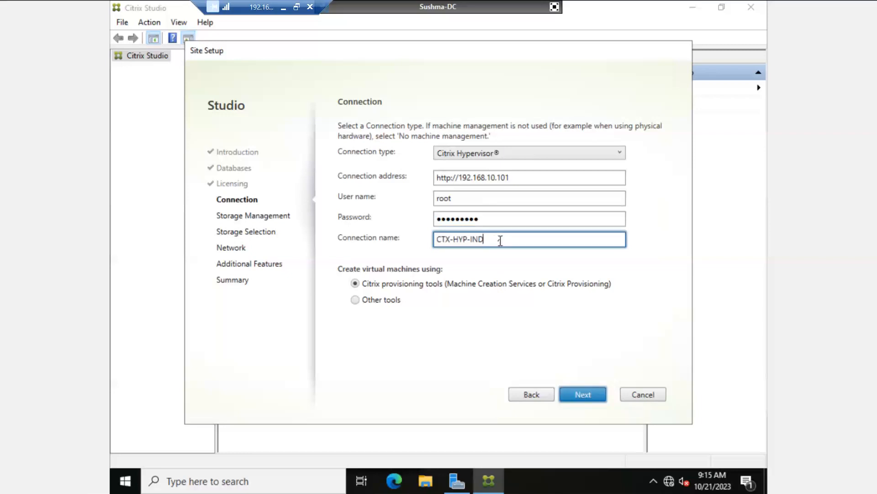
left_click(587, 397)
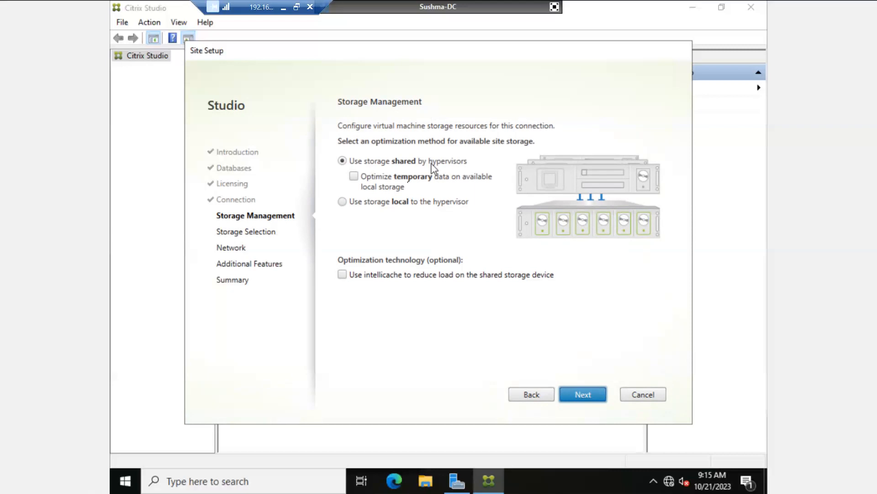
- Try the local and hypervisor-shared storage options, enabling temporary data optimization on available local storage for shared storage
left_click(366, 204)
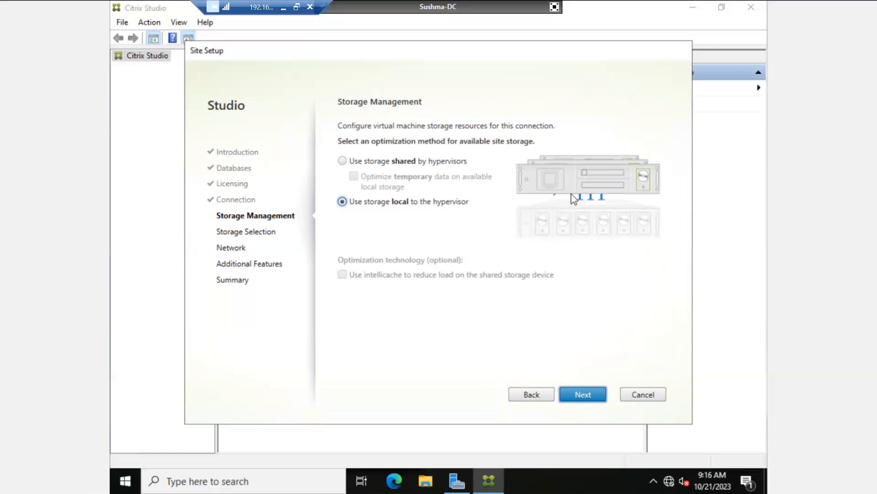
left_click(378, 163)
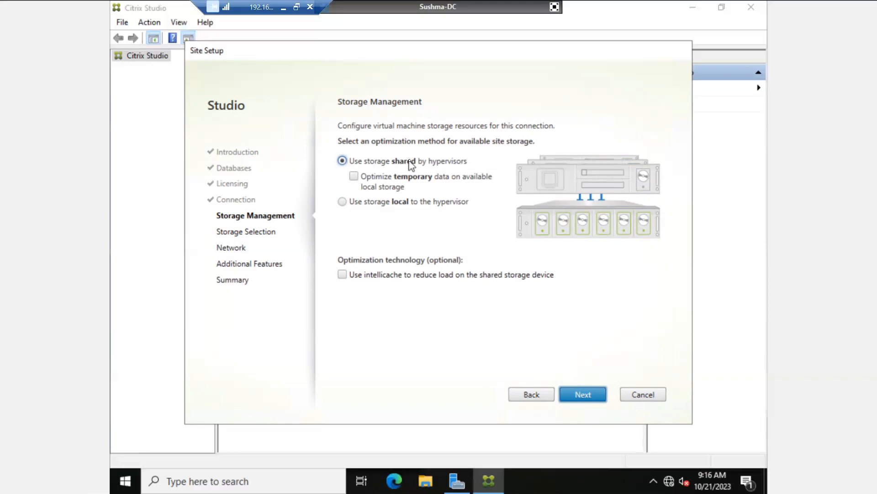
left_click(355, 177)
- Use storage local to the hypervisor and accept Local storage on xenserver-01 for OS and temporary data
left_click(365, 203)
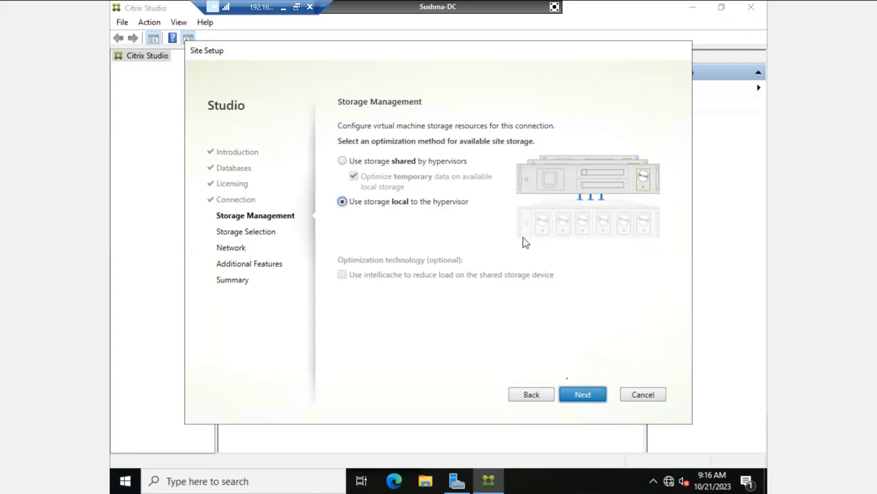
left_click(584, 397)
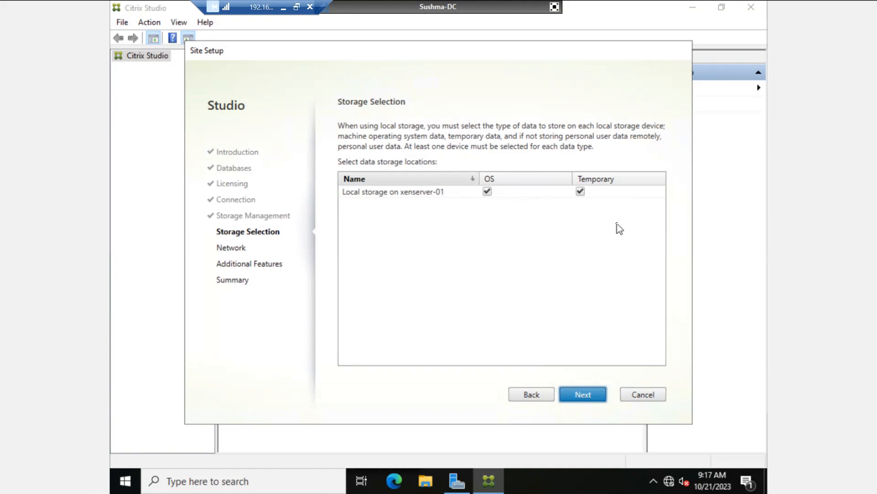
left_click(581, 395)
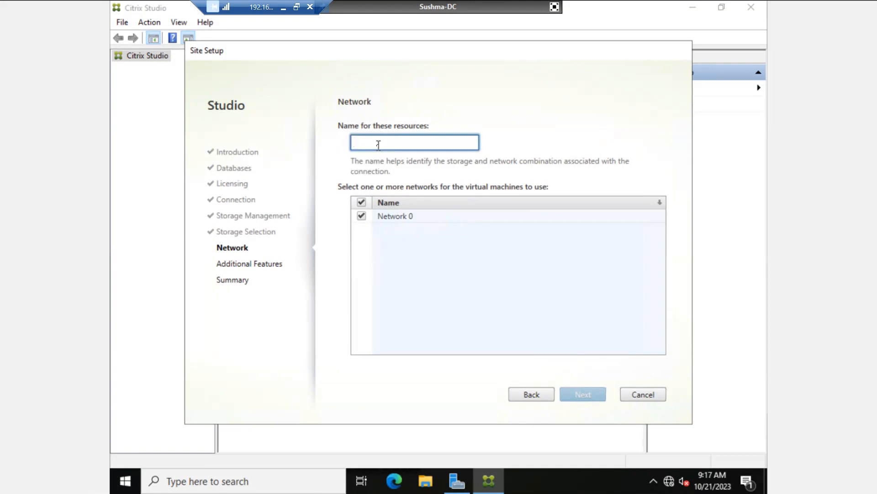
- Name the resources CTX-N-IND, keep Network 0 for the virtual machines, and proceed to the additional features
type("CTX")
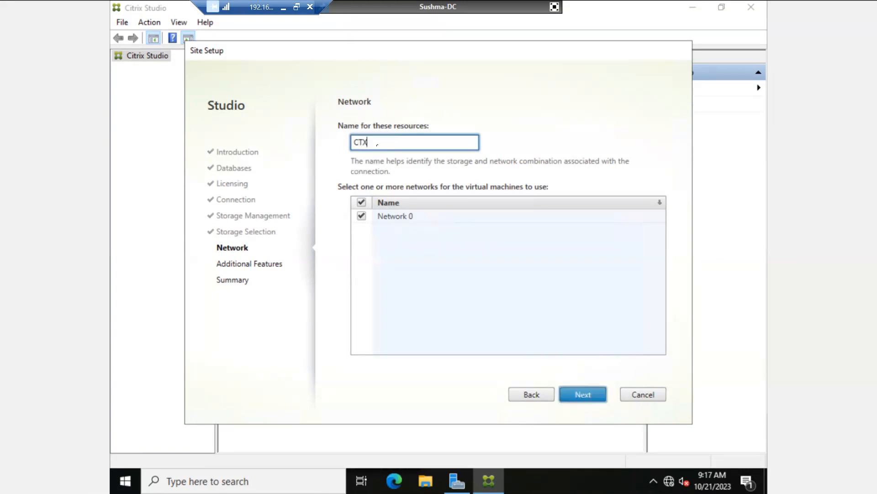
type("-N-IND")
left_click_drag(412, 143, 342, 146)
left_click(405, 143)
left_click(583, 394)
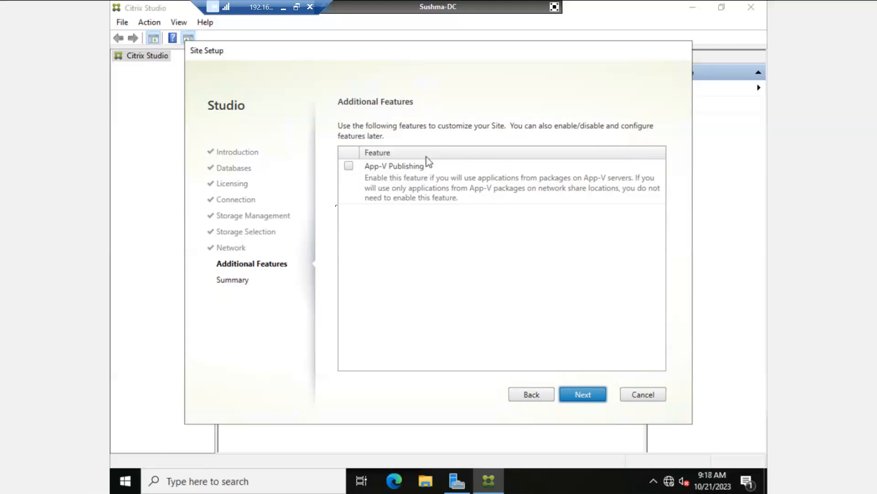
- Leave App-V Publishing disabled, review the site setup summary through the temporary storage entry, and start creating the site
left_click(583, 394)
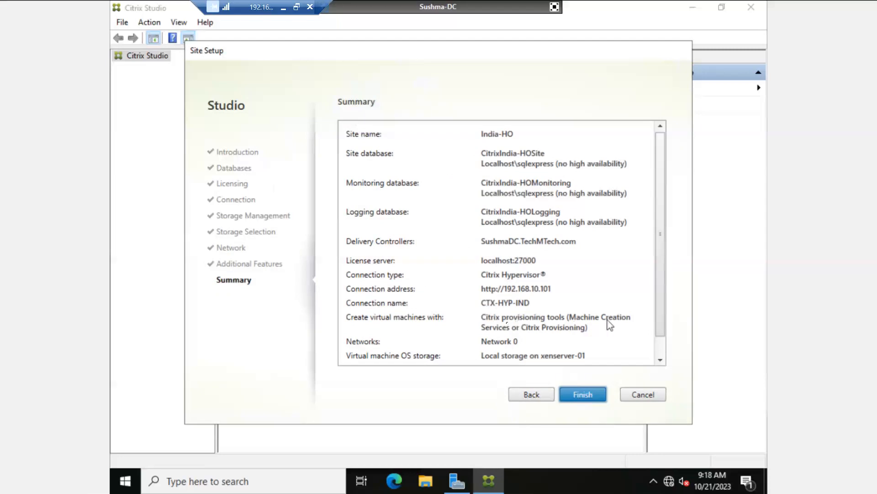
left_click(659, 361)
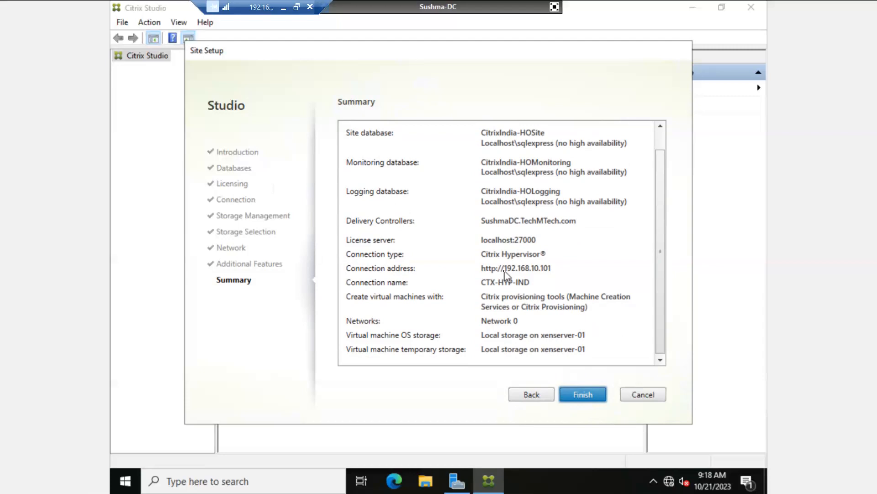
left_click(587, 396)
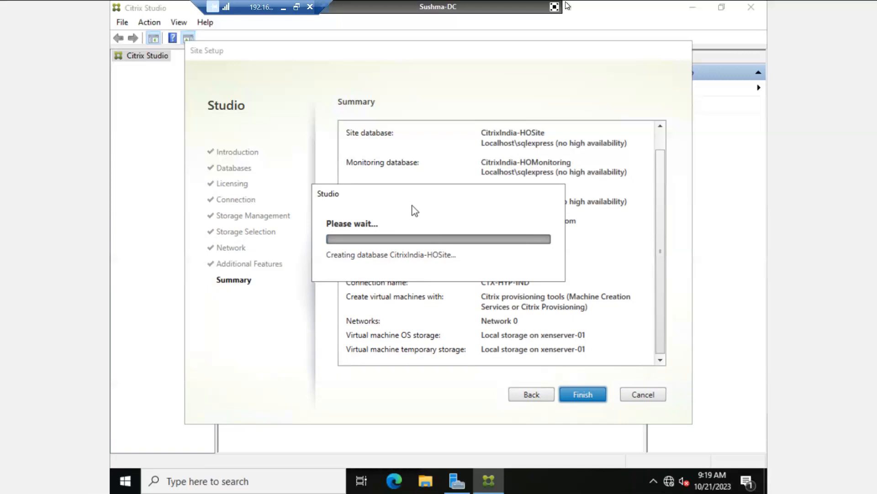
- Leave the full-screen Sushma-DC console, view xenserver-01's general properties in XenCenter, and return to the desktop
left_click(555, 7)
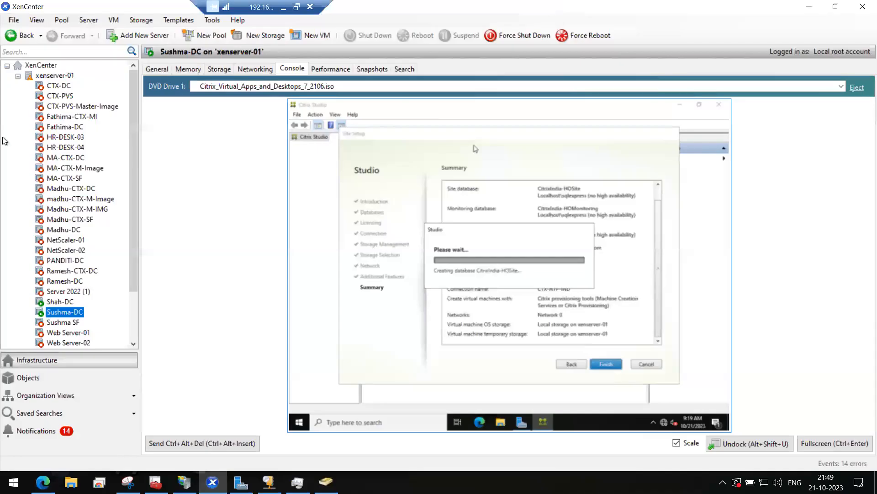
left_click(56, 76)
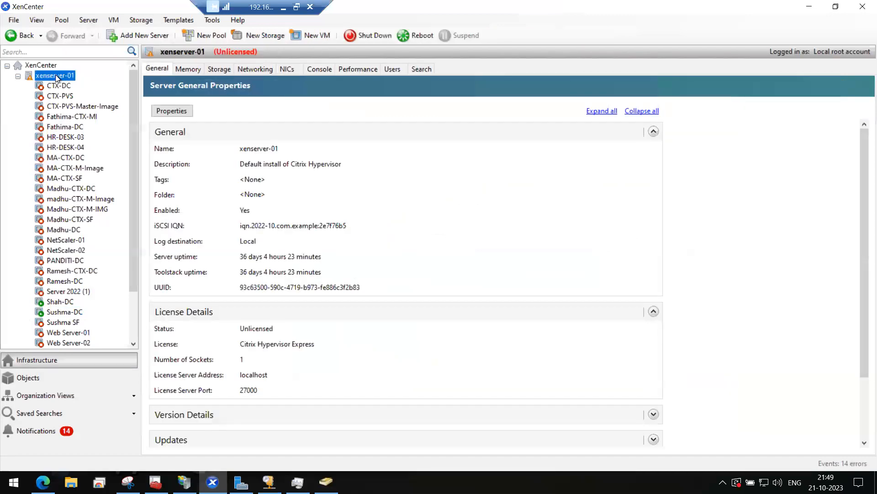
left_click(809, 7)
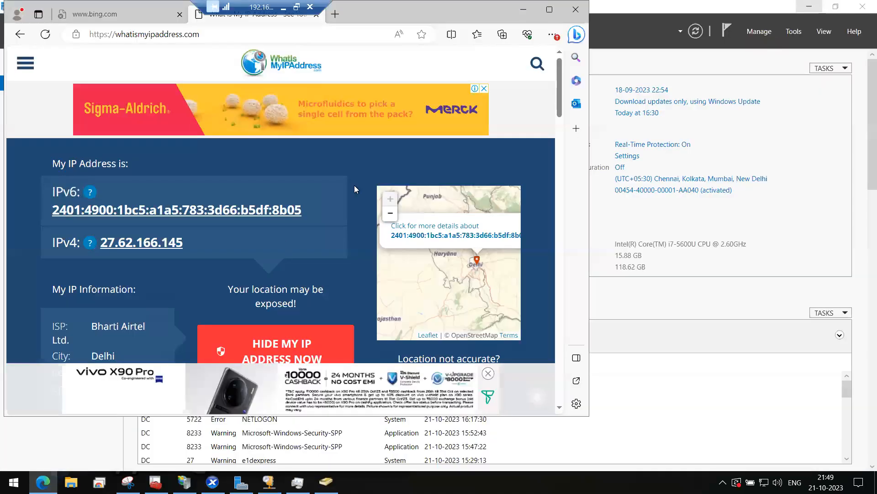
key("super+d")
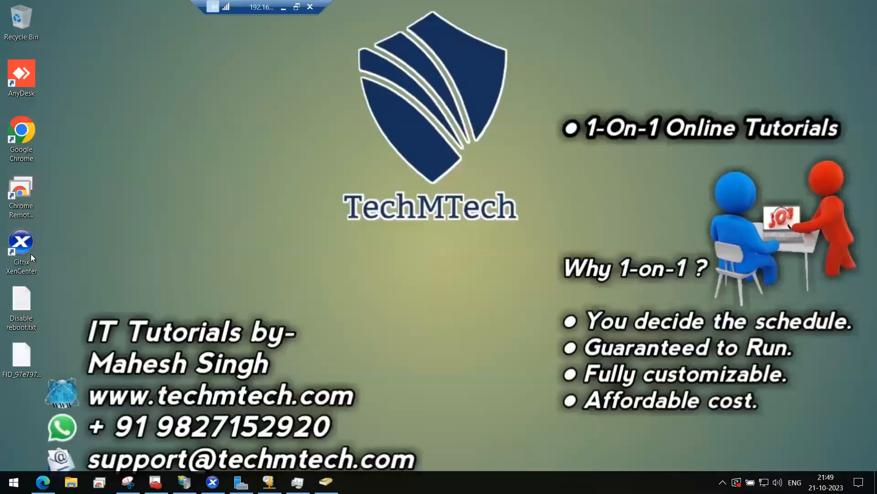
- Reopen XenCenter, disconnect xenserver-01 and remove it from the server list, closing the program
left_click(26, 245)
right_click(48, 77)
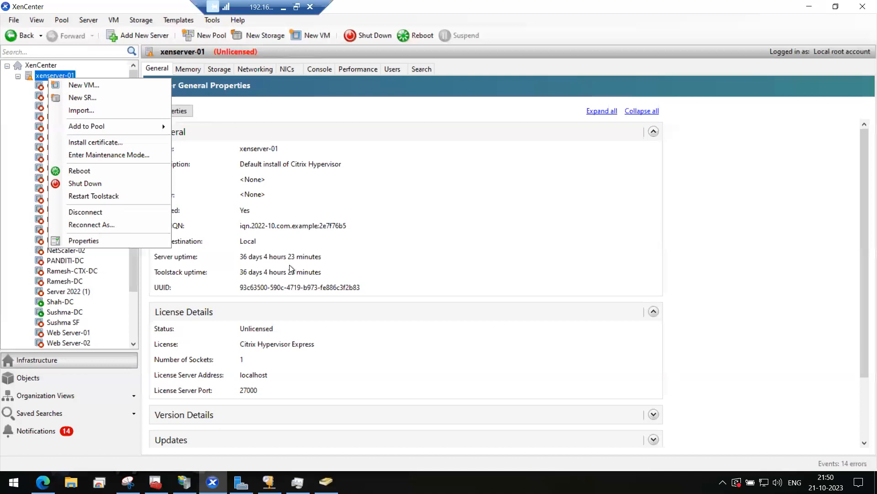
left_click(85, 212)
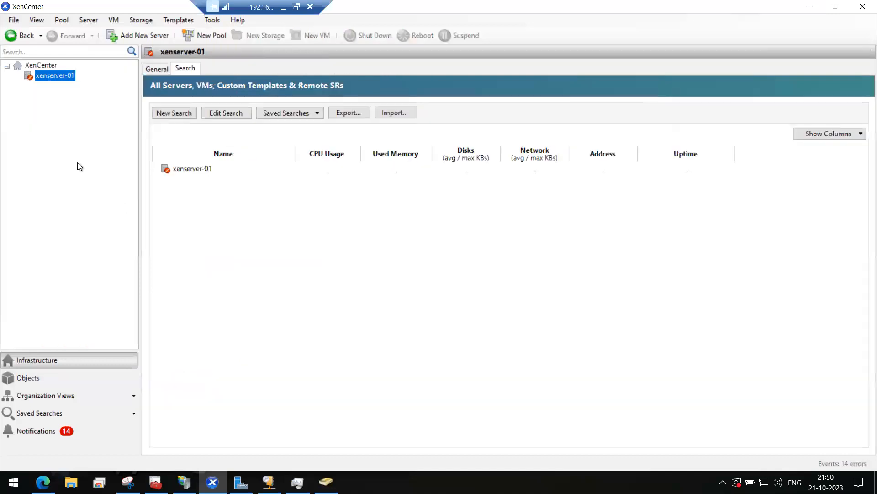
right_click(42, 77)
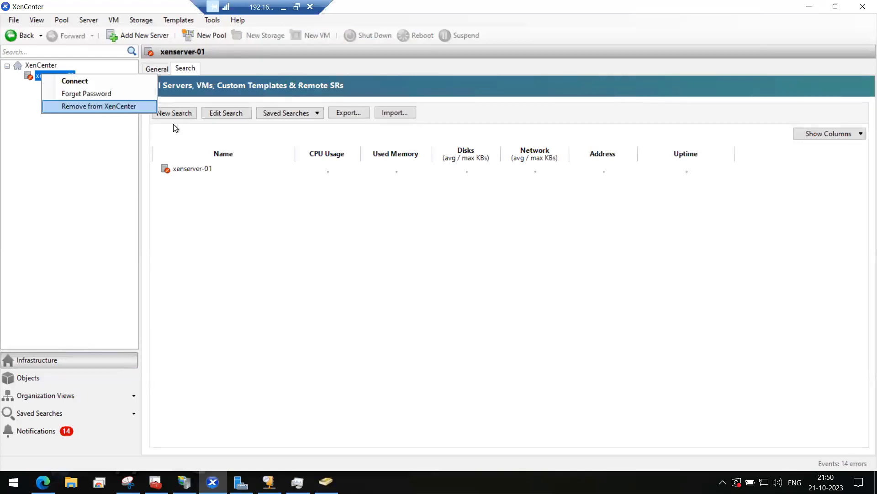
key("Return")
left_click(862, 6)
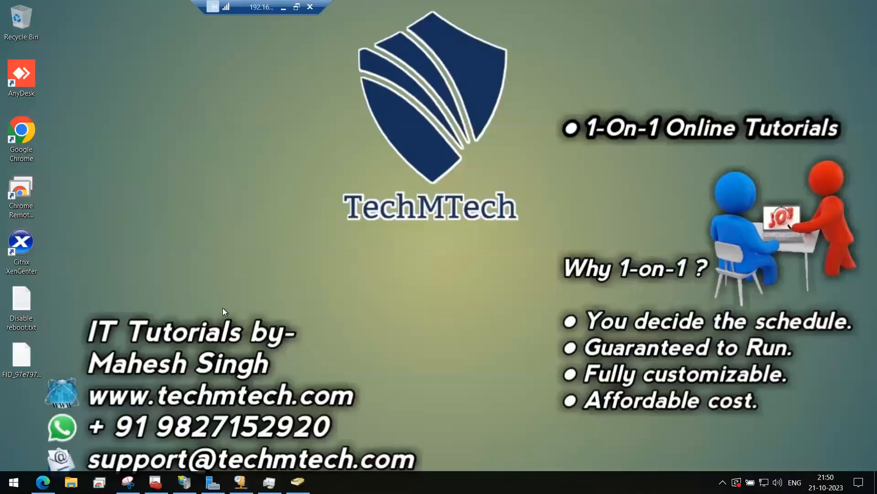
- Relaunch XenCenter and add server 192.168.10.101 with username root and the account password, without saving the connection state
double_click(28, 240)
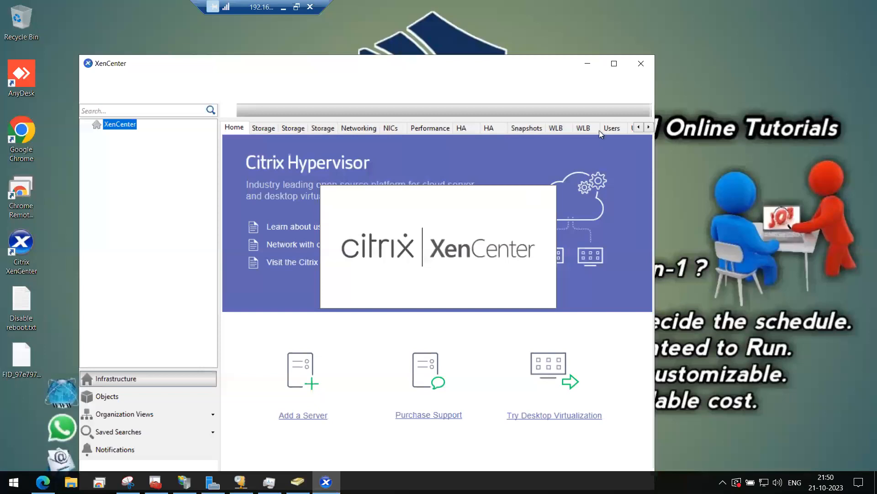
left_click(614, 64)
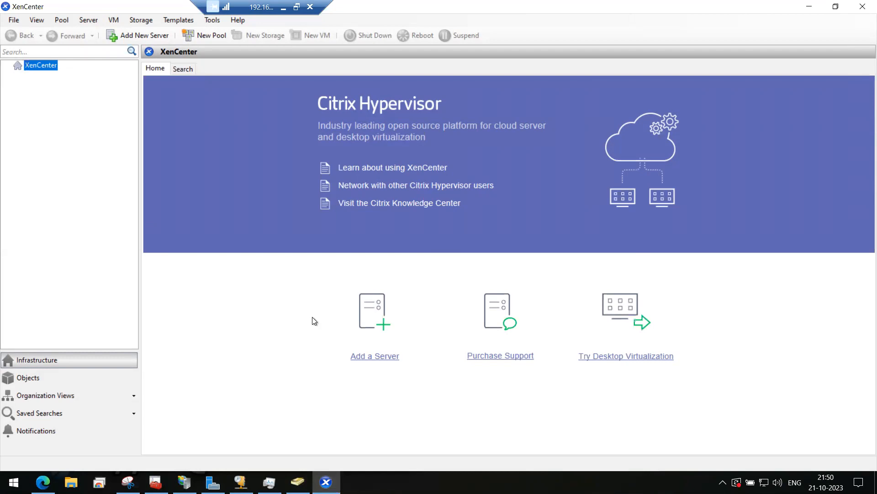
left_click(382, 327)
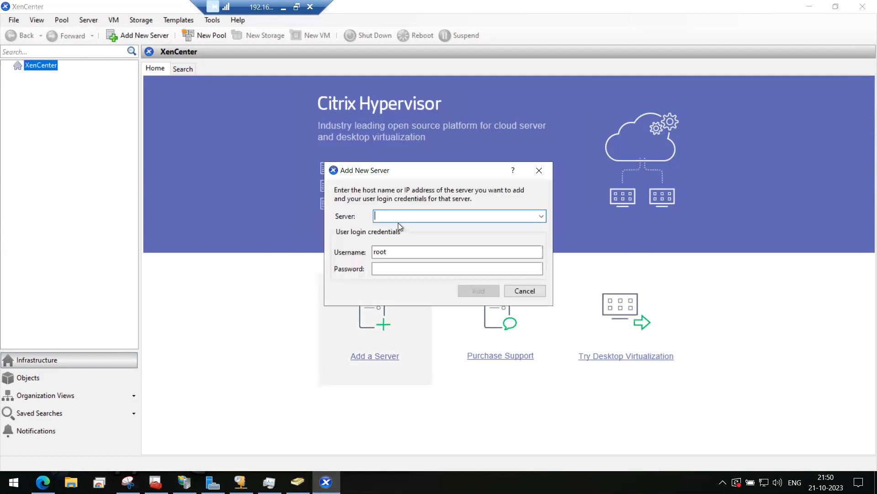
left_click(542, 216)
left_click(460, 228)
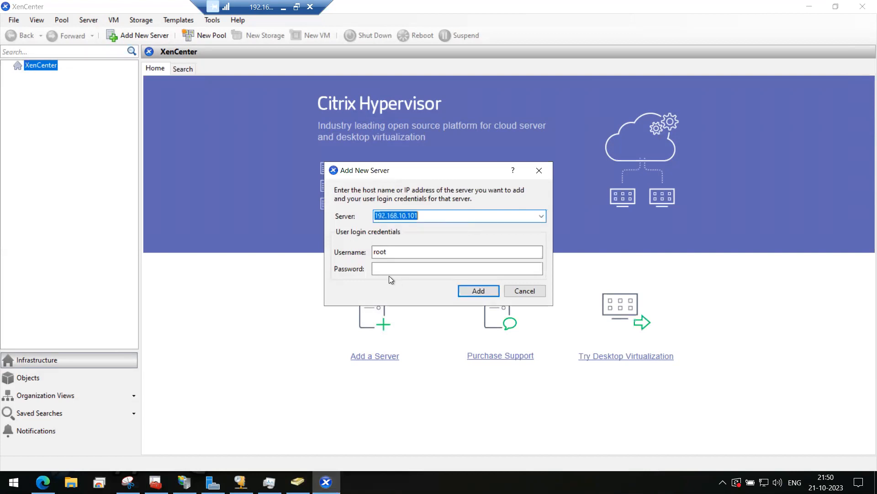
key("Tab")
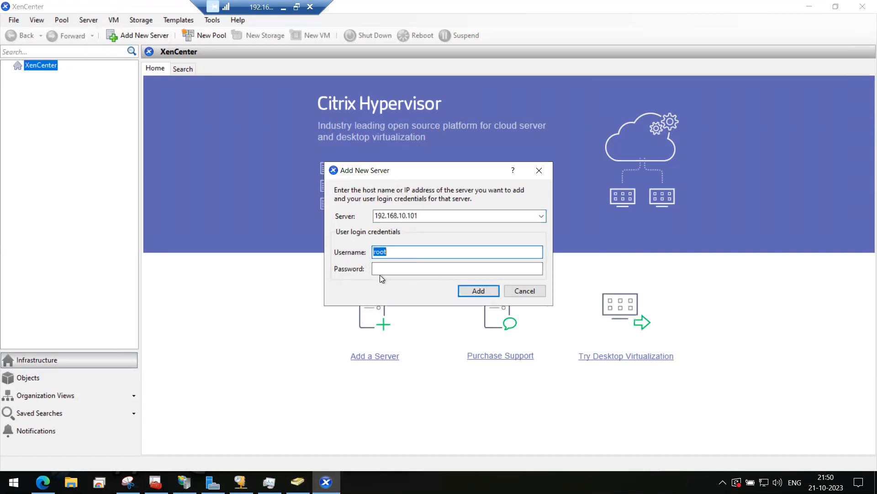
left_click(397, 268)
type("*********")
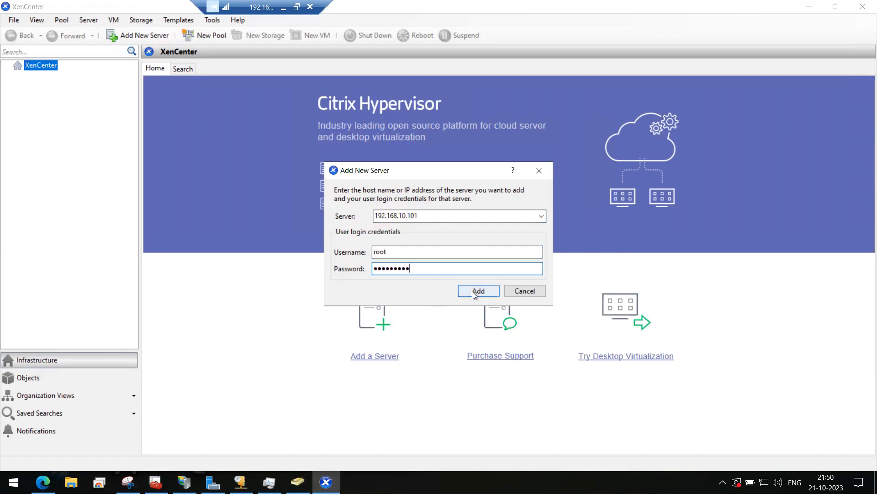
left_click(472, 292)
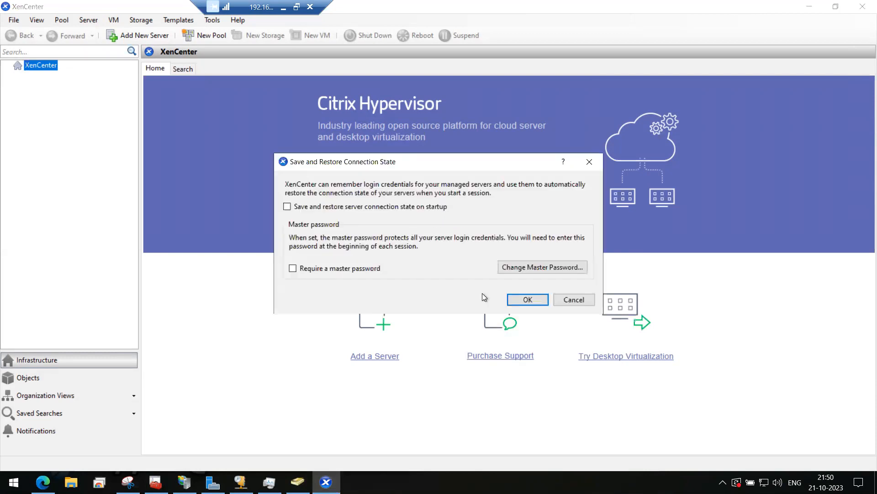
left_click(520, 305)
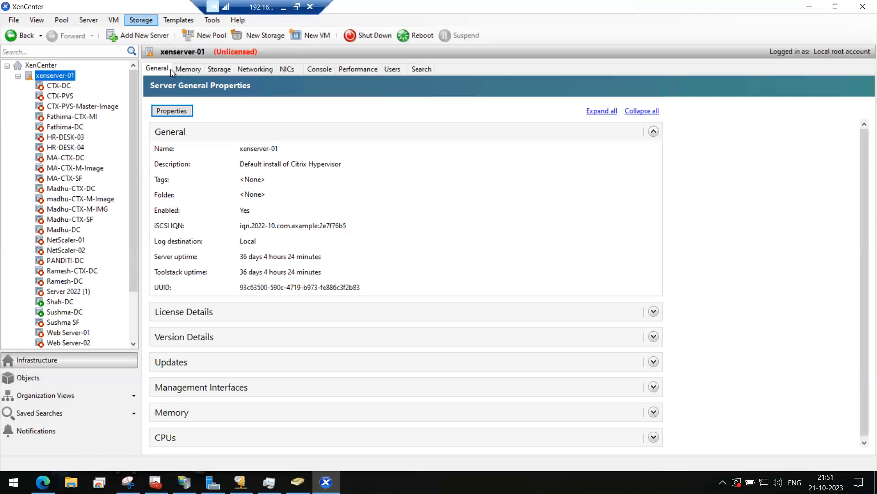
- Open xenserver-01's server console, back out of the hardware information, and view the Status Display network parameters
left_click(321, 70)
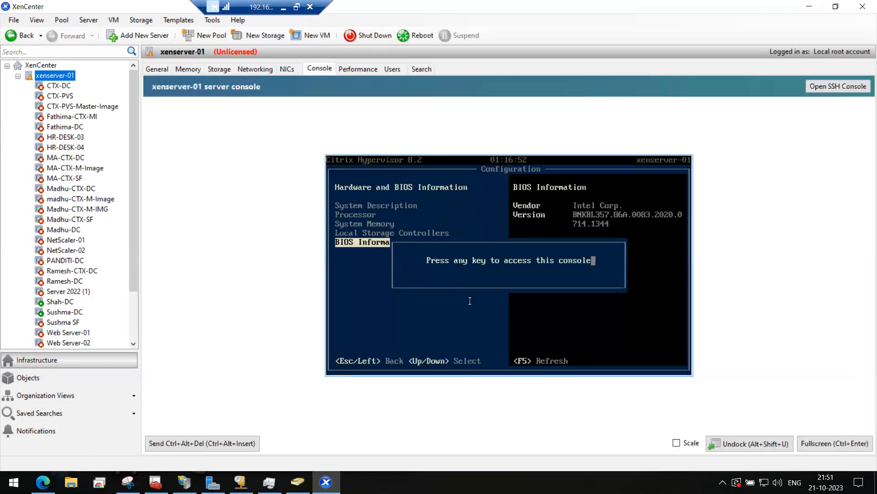
key("Return")
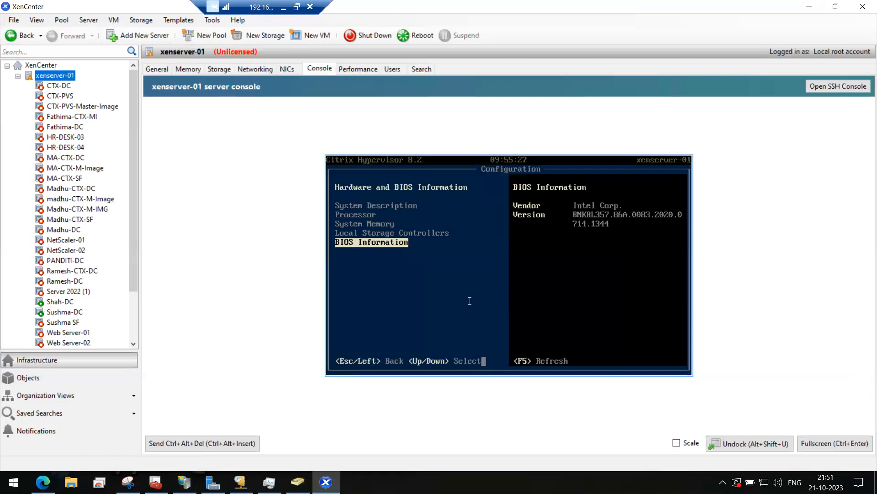
key("Up")
key("Up")
key("Up")
key("Up")
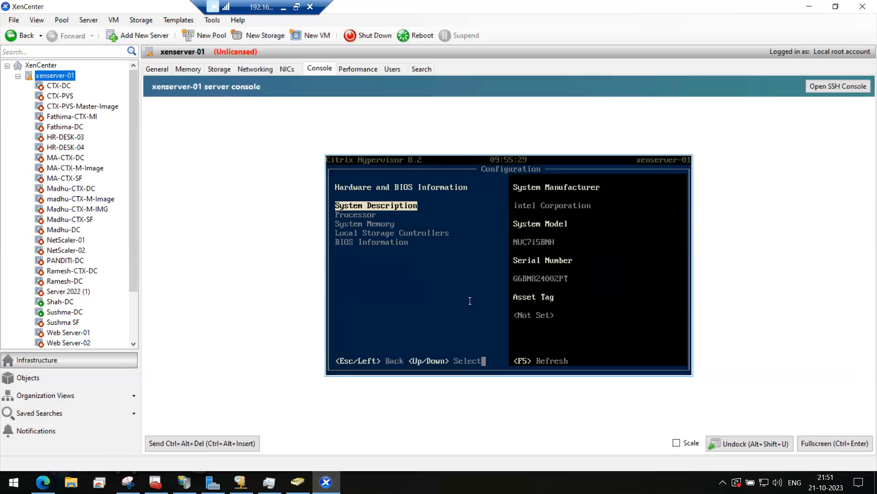
key("Escape")
key("Up")
key("Up")
key("Up")
key("Up")
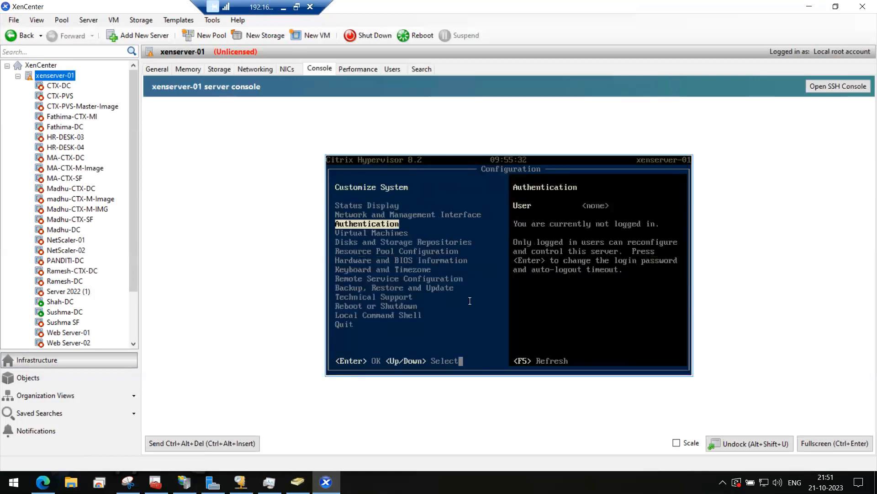
key("Up")
key("Up")
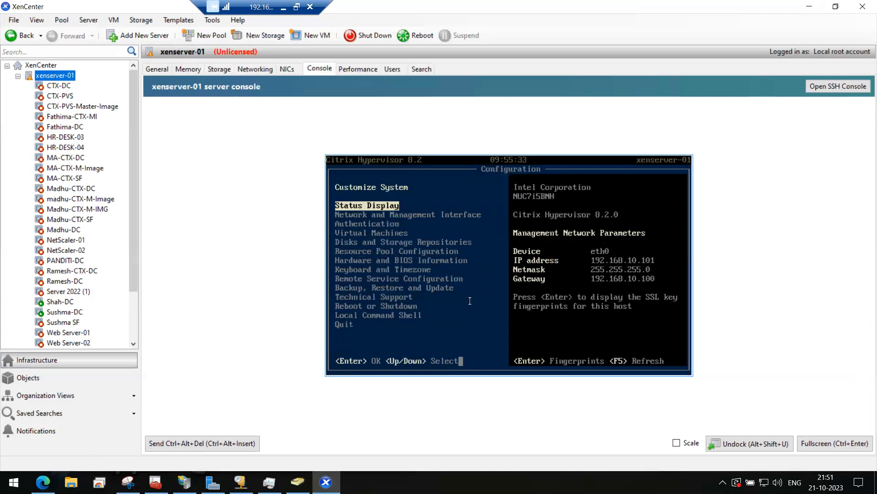
- Browse the Customize System entries in the server console, from Network and Management Interface through to Quit
key("Down")
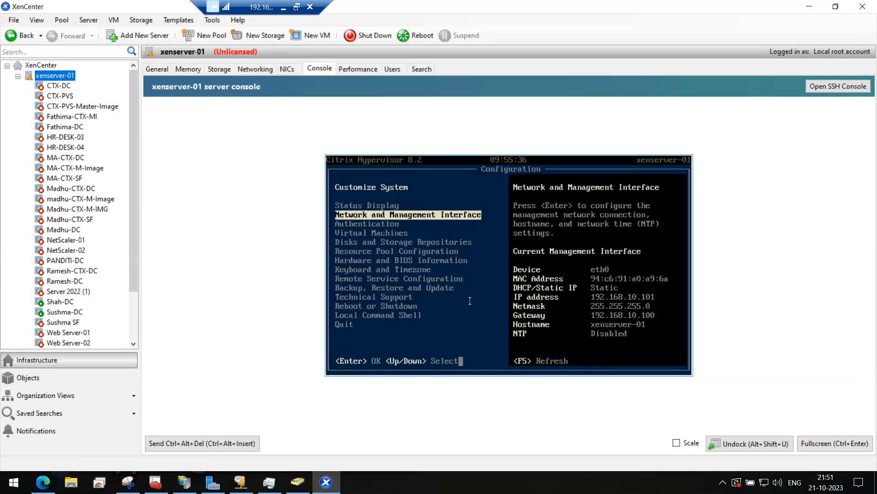
key("Down")
key("Down")
key("Down")
key("Down")
key("Down")
key("Down")
key("Down")
key("Down")
key("Down")
key("Down")
key("Down")
key("Up")
key("Up")
key("Up")
key("Up")
key("Up")
key("Up")
key("Up")
key("Up")
key("Up")
key("Up")
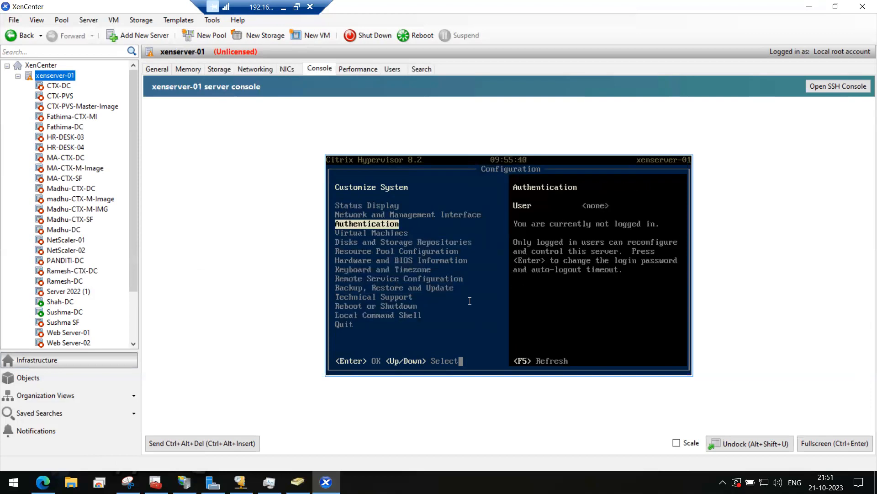
key("Up")
key("Up")
key("Up")
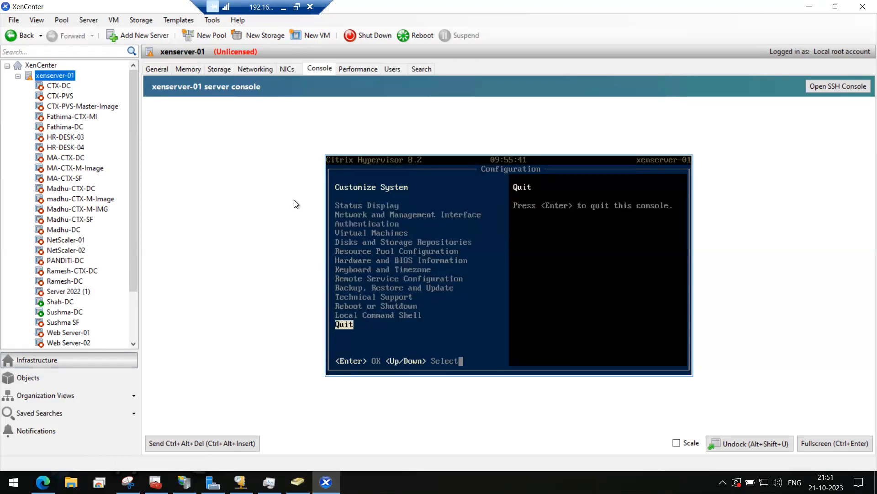
- Return to Status Display in the server console, highlight the management IP address and netmask, and minimize XenCenter
scroll(133, 275, "down", 3)
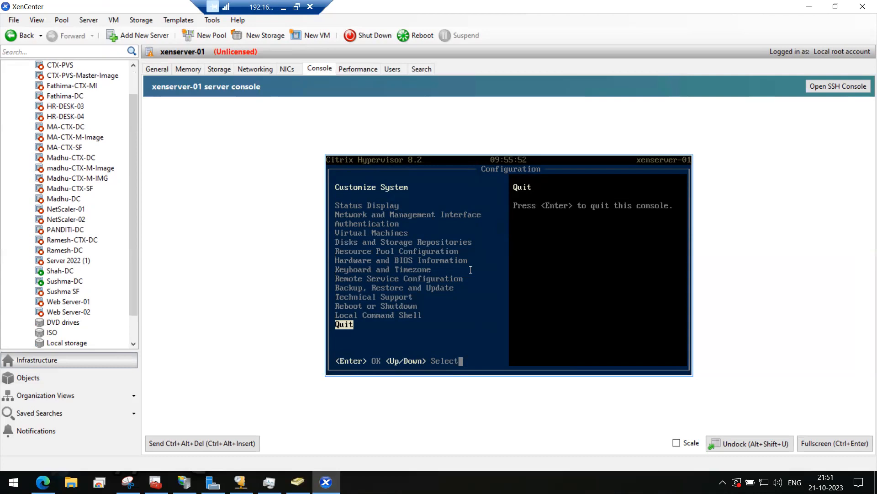
key("Up")
key("Up")
key("Up")
key("Up")
key("Up")
key("Up")
key("Up")
key("Up")
key("Up")
key("Up")
key("Up")
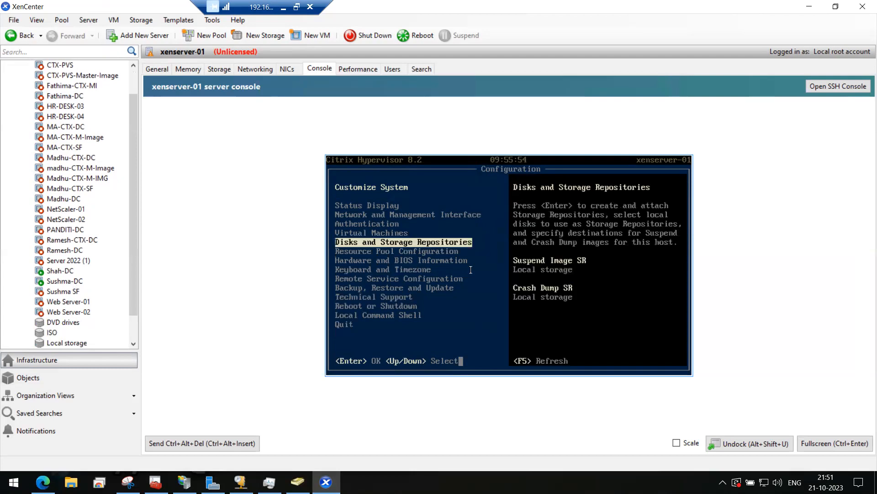
key("Up")
key("Up")
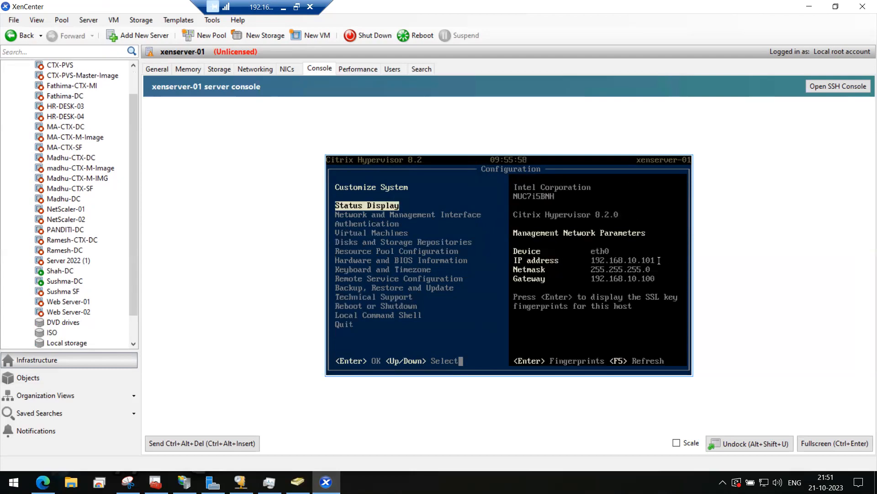
double_click(589, 259)
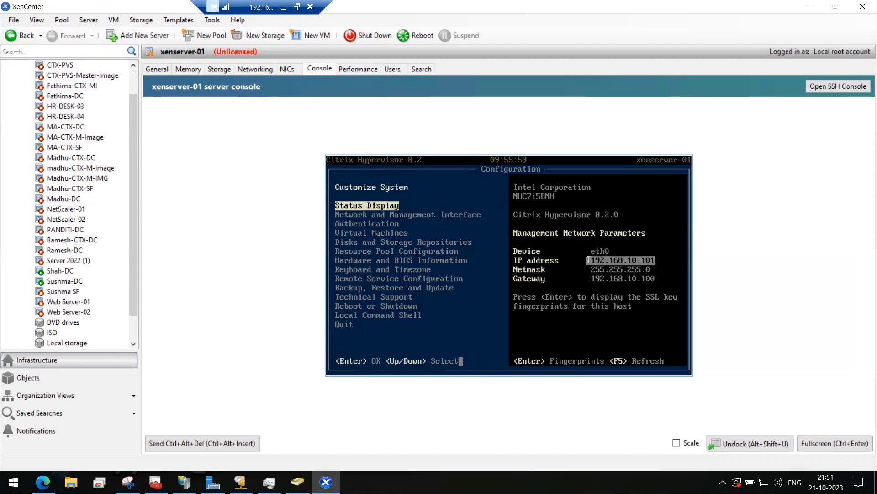
left_click(651, 271)
double_click(602, 270)
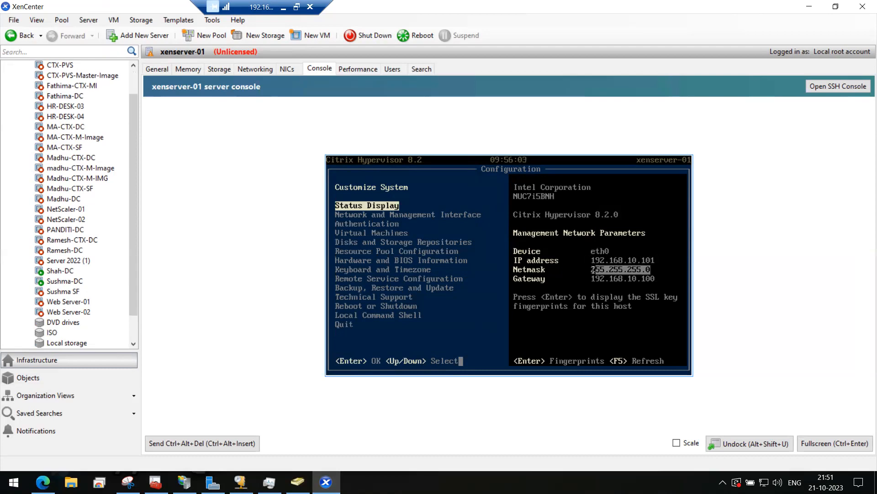
left_click(810, 6)
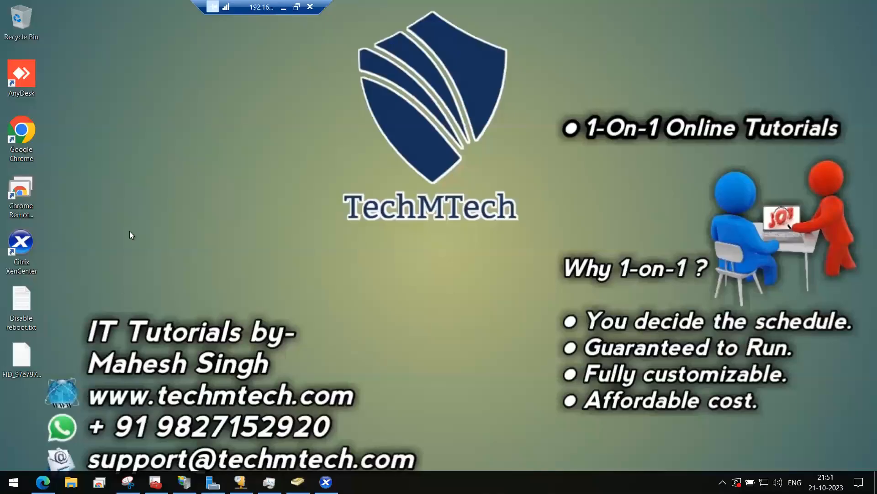
left_click(26, 245)
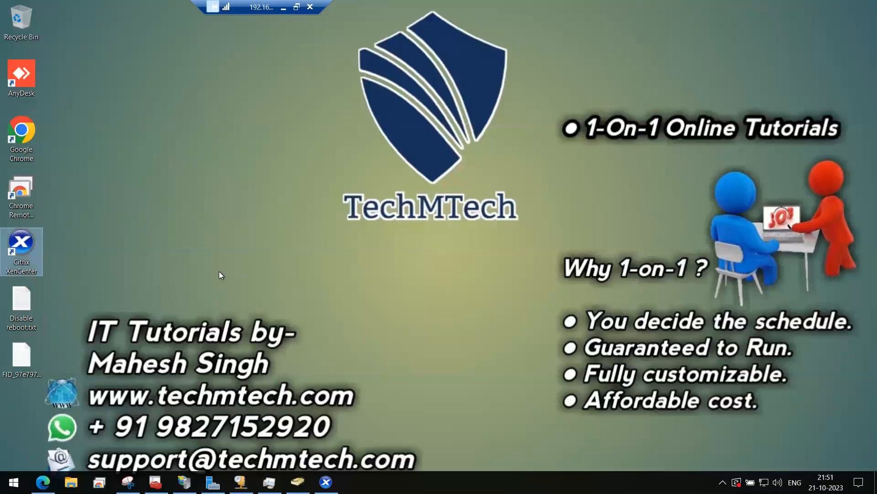
left_click(185, 200)
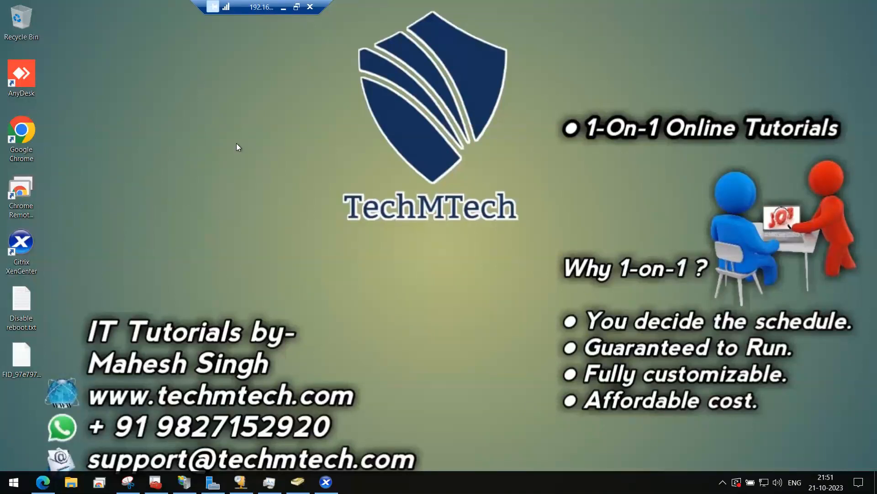
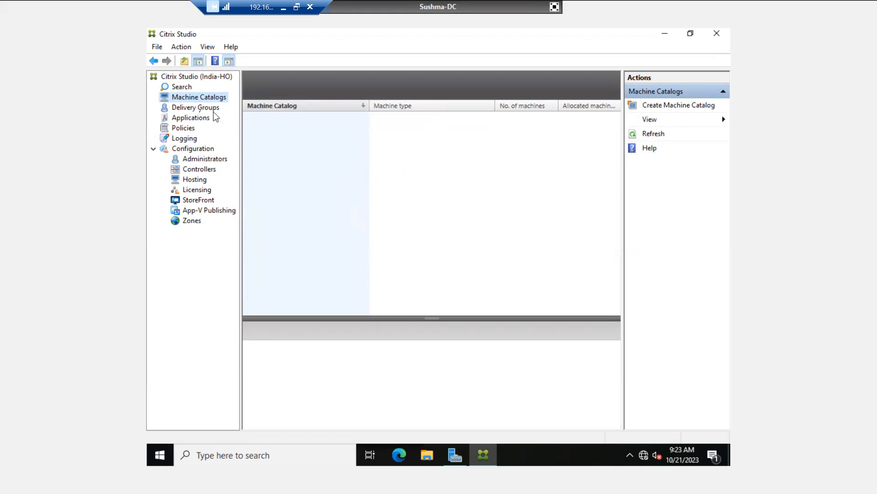
- In Citrix Studio, view Delivery Groups and Applications, then open Policies and permanently dismiss its welcome page
left_click(199, 108)
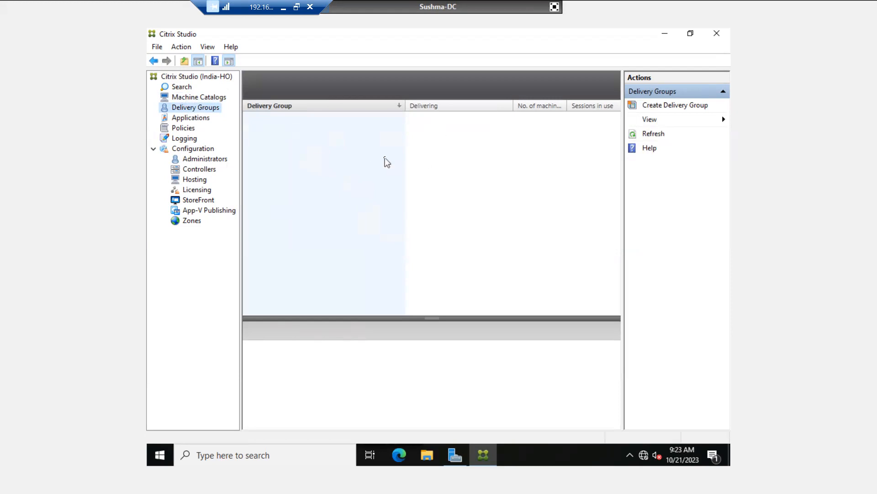
left_click(191, 118)
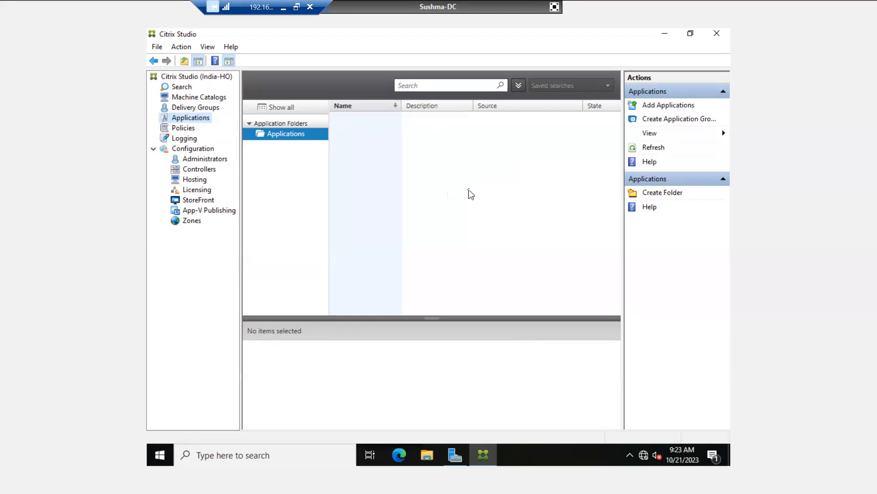
left_click(187, 130)
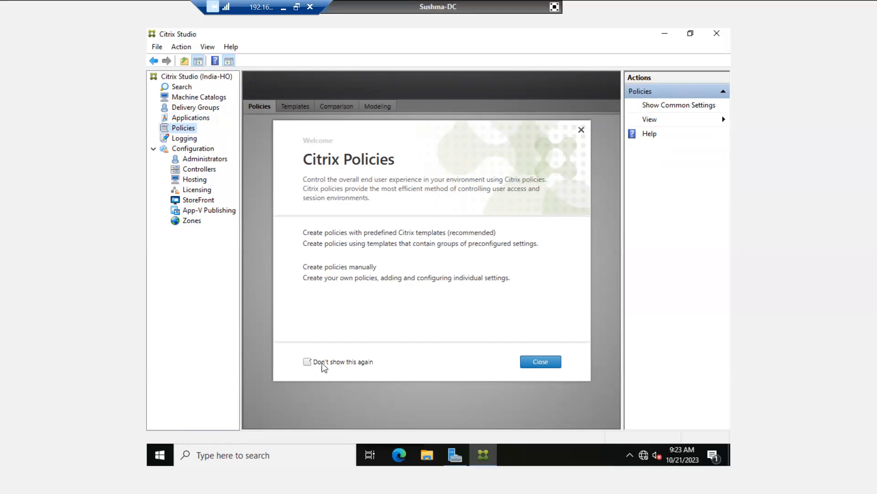
left_click(307, 362)
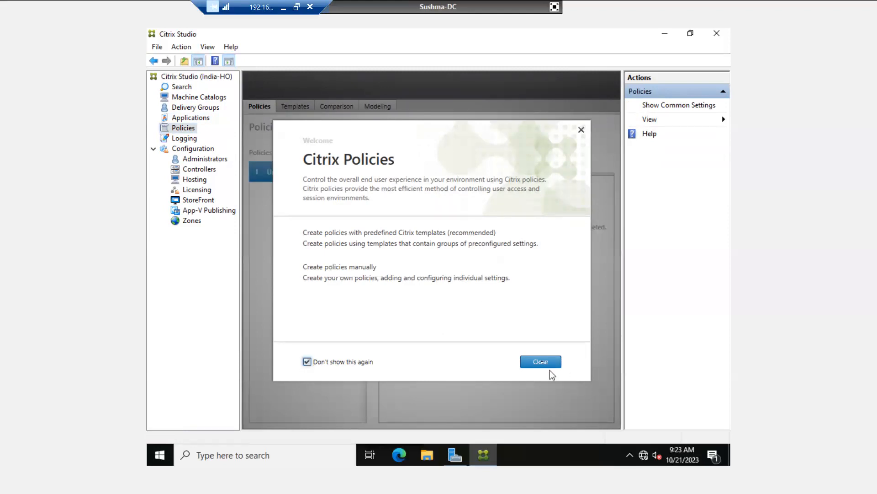
left_click(541, 362)
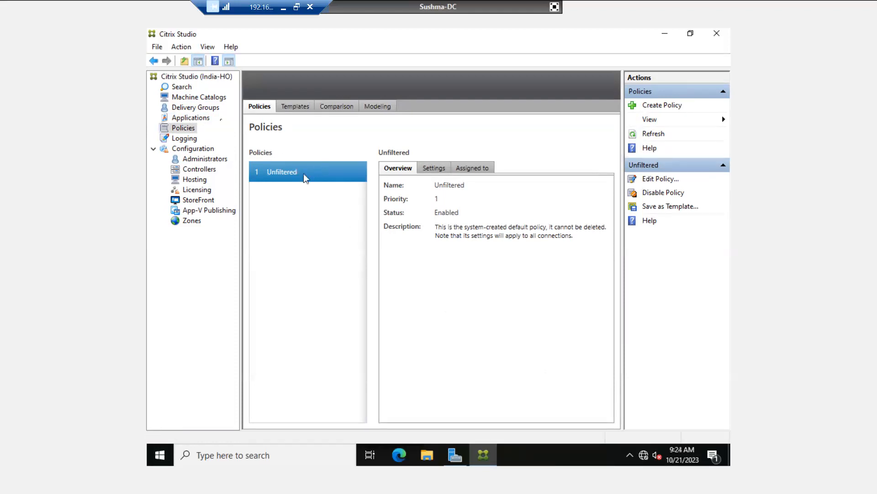
- Open the configuration Logging view, permanently dismiss its welcome page, and widen the Administrator column to show full account names
left_click(192, 99)
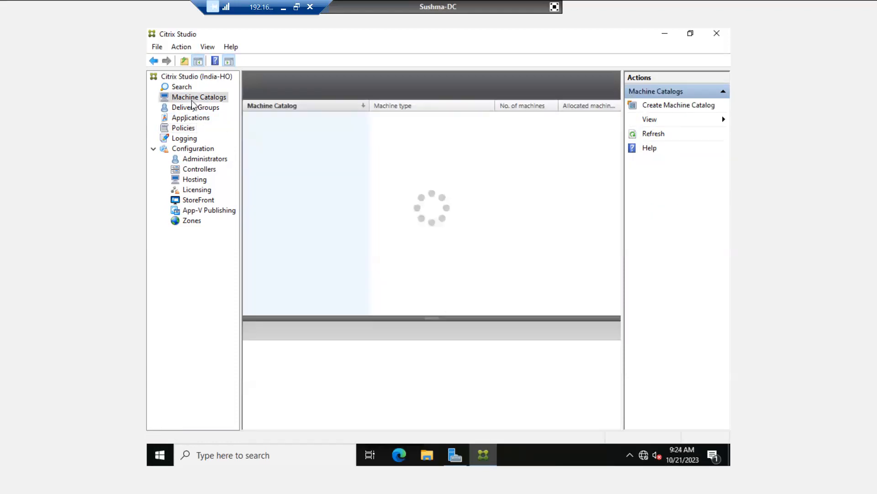
left_click(189, 138)
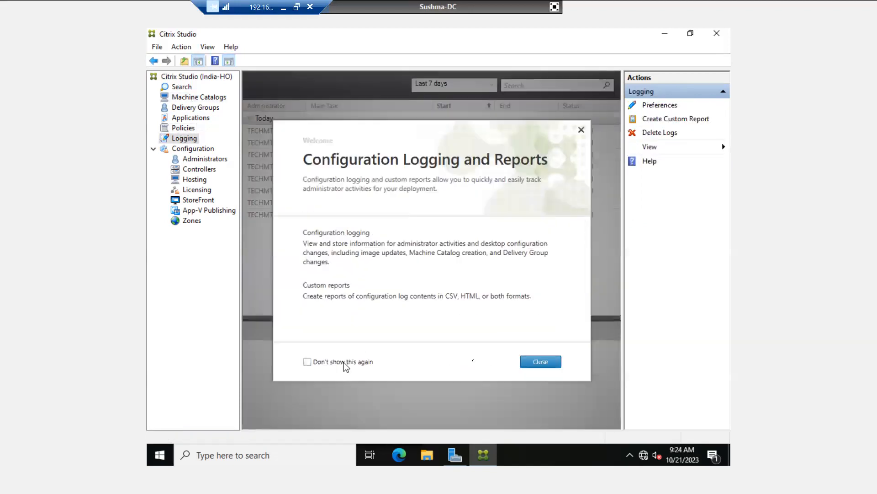
left_click(344, 363)
left_click(545, 366)
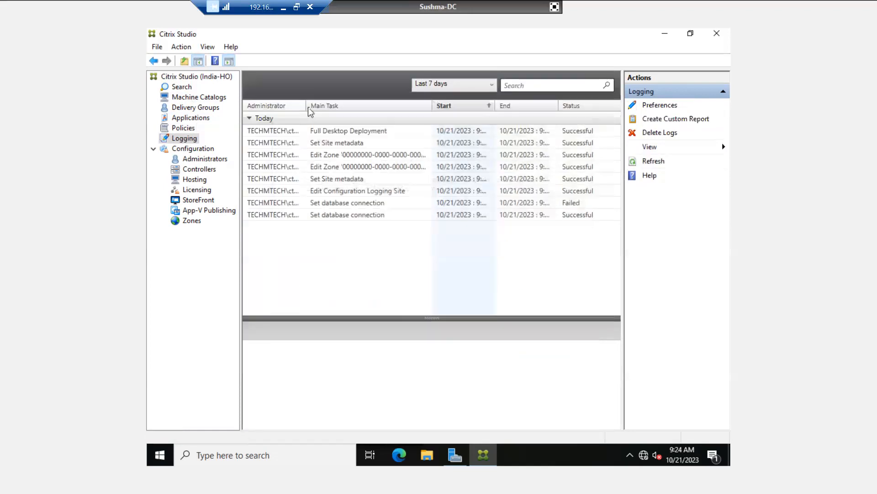
left_click_drag(305, 105, 348, 103)
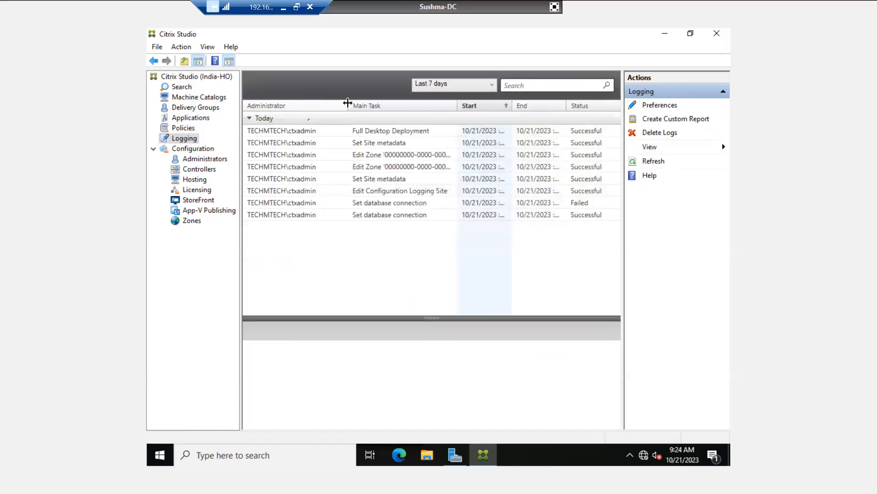
- Examine the resulting tasks of the Full Desktop Deployment, Set Site metadata and Edit Zone log entries
left_click(293, 133)
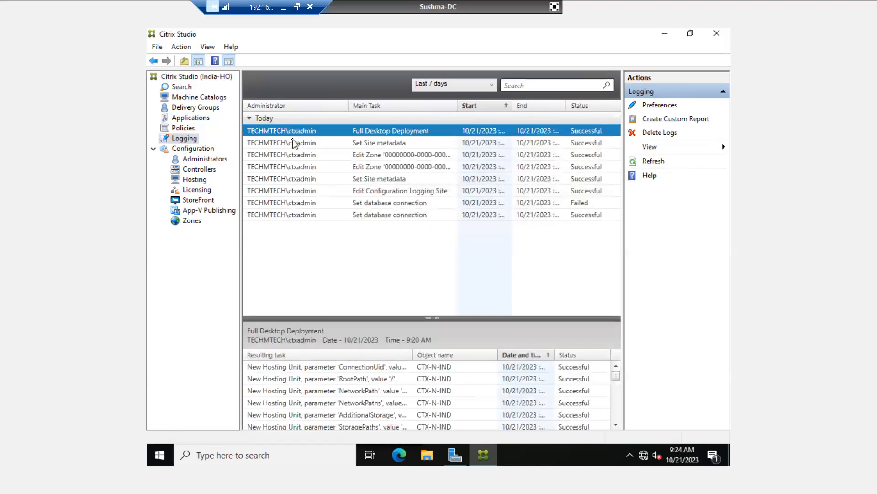
left_click(295, 143)
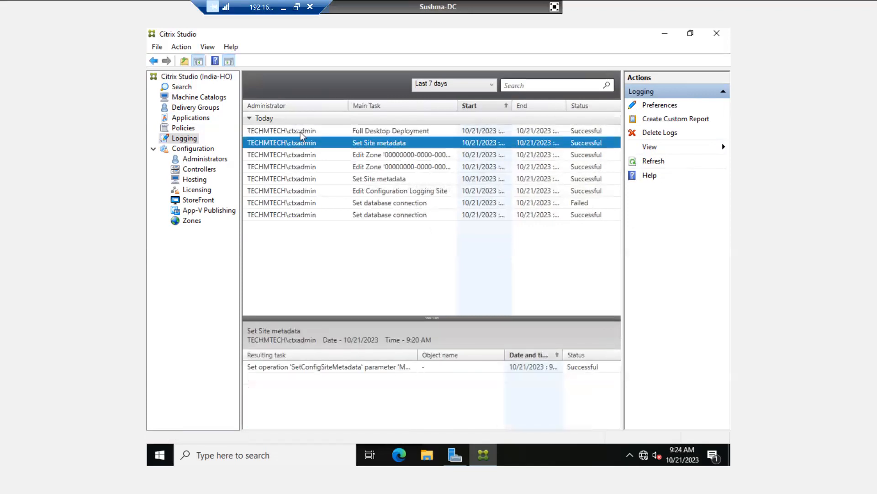
left_click(300, 131)
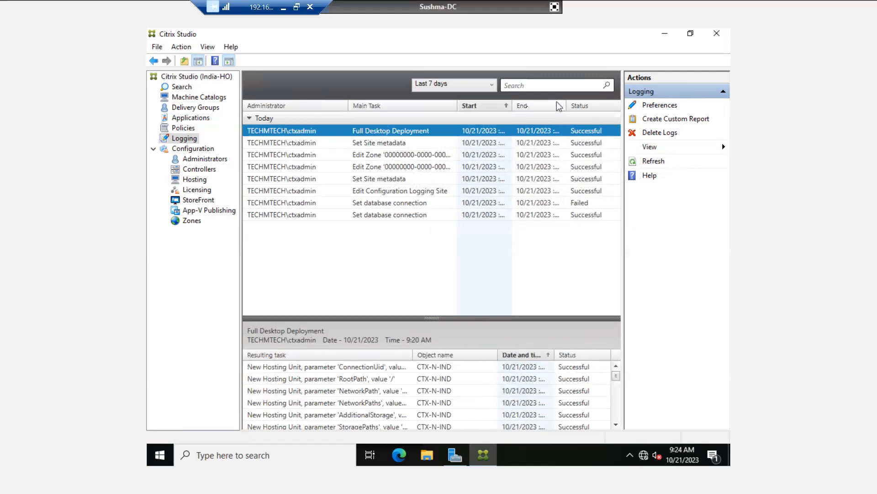
left_click(592, 143)
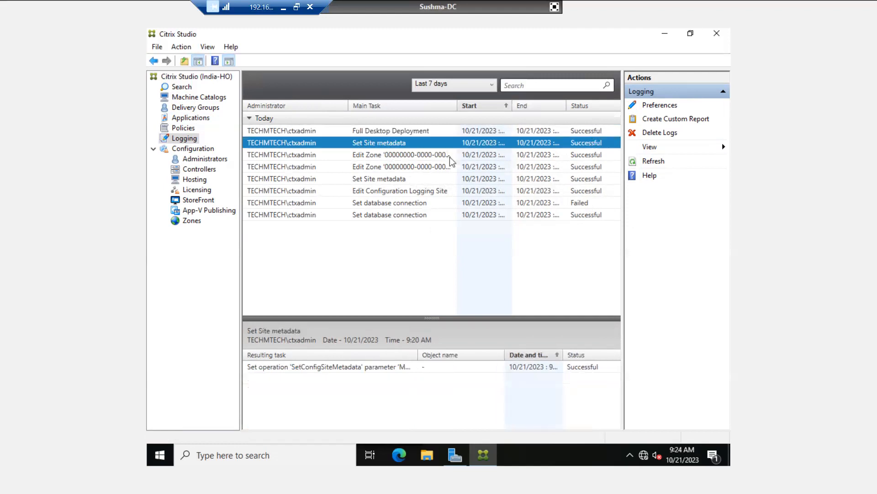
left_click(398, 156)
left_click(345, 143)
left_click(306, 168)
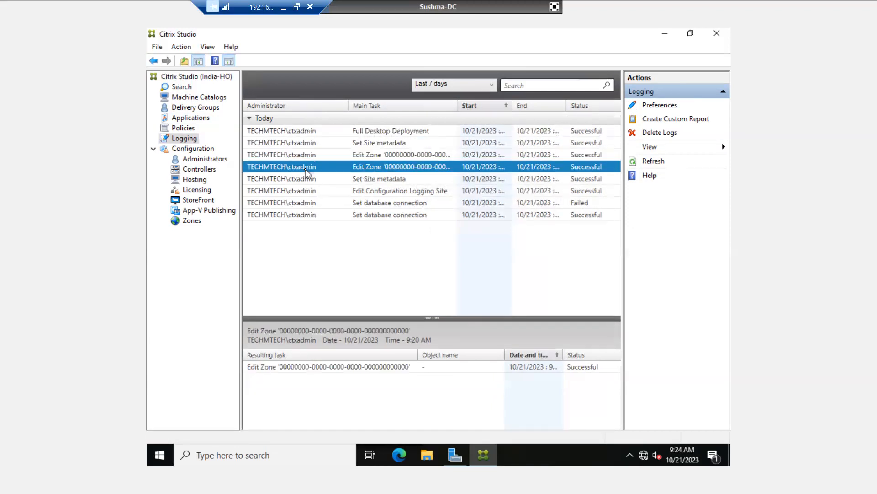
left_click(294, 131)
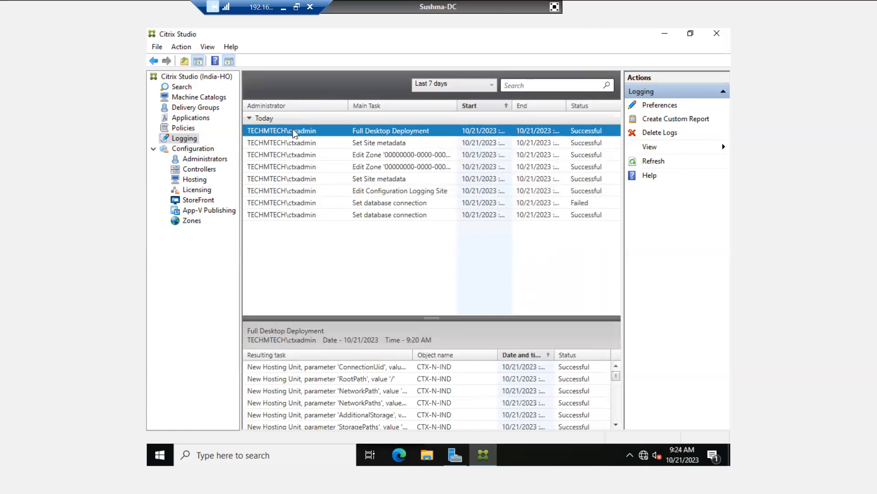
left_click(295, 143)
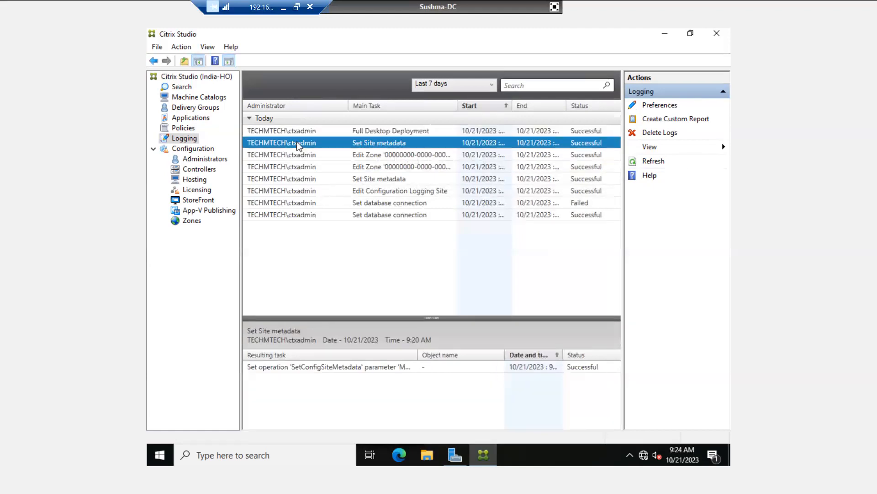
- Open the Administrators configuration and permanently dismiss the Delegated Administration welcome page
left_click(198, 160)
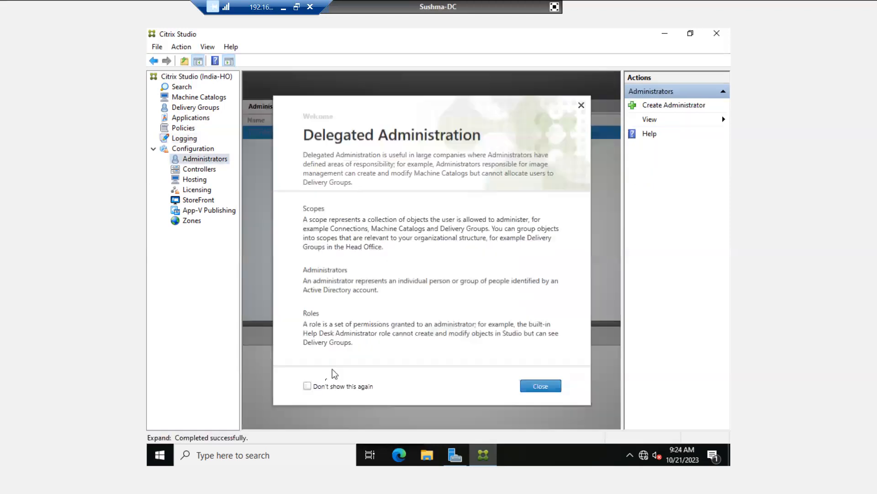
left_click(307, 386)
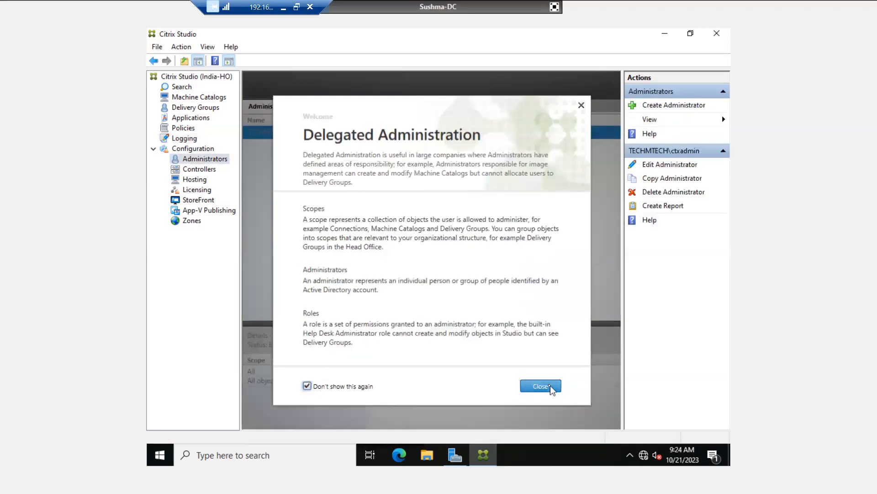
left_click(550, 385)
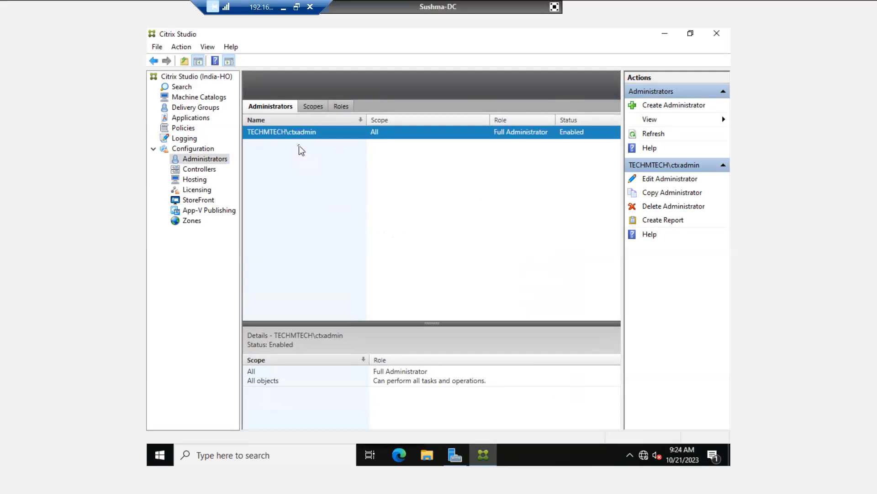
- Start creating an administrator, look up the domain user's account in the directory, and assign it the All scope
left_click(688, 104)
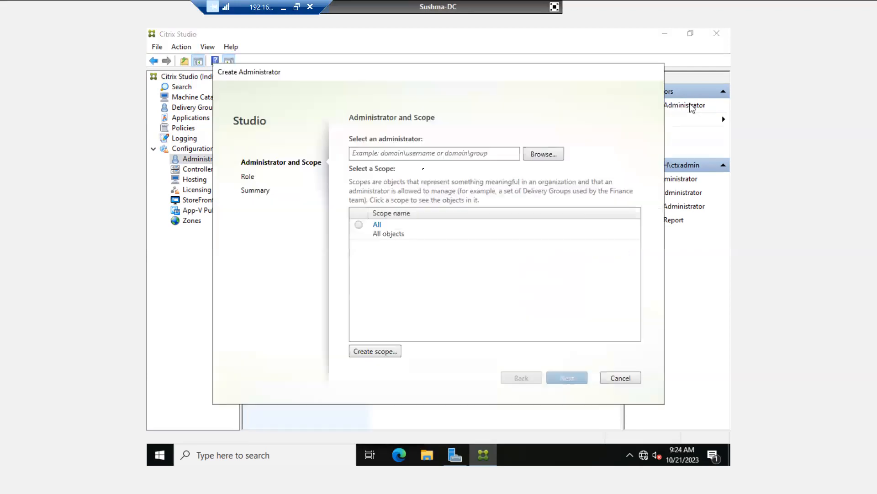
left_click(556, 154)
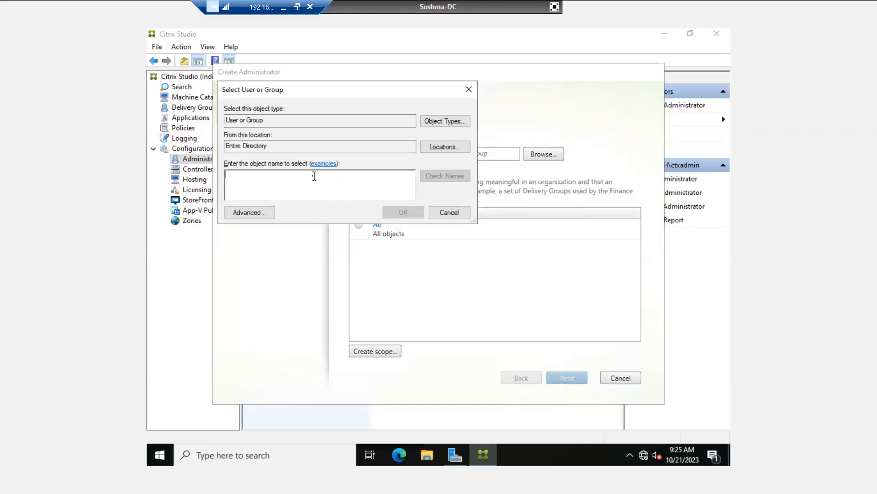
type("mad")
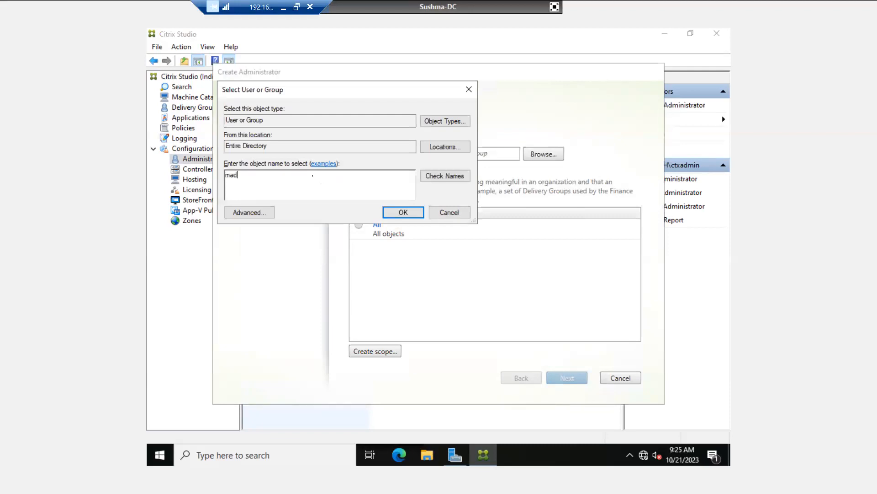
left_click(442, 176)
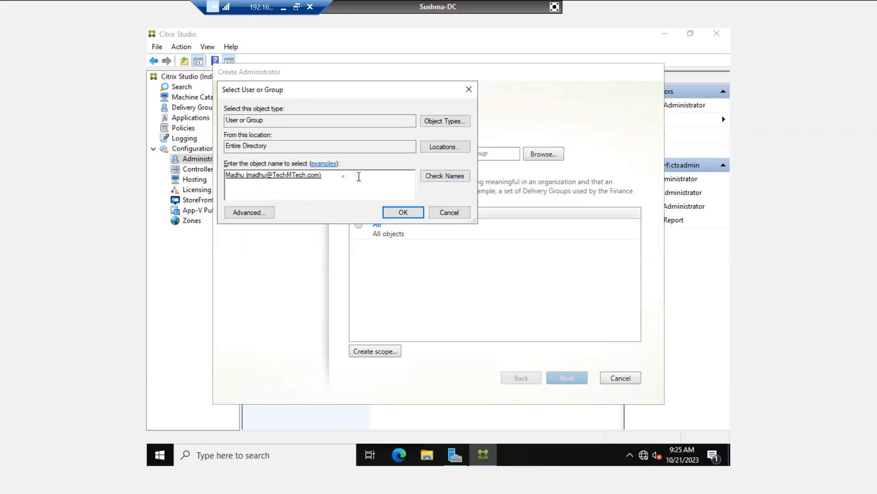
left_click_drag(341, 176, 247, 175)
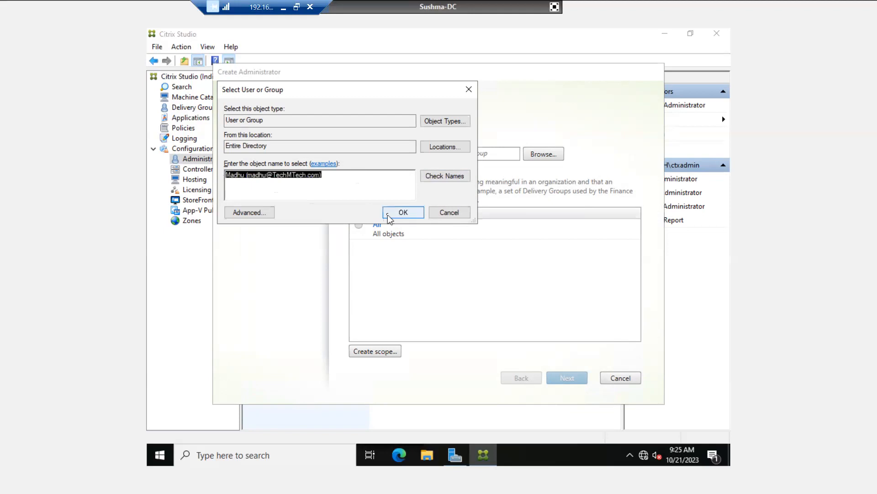
left_click(402, 213)
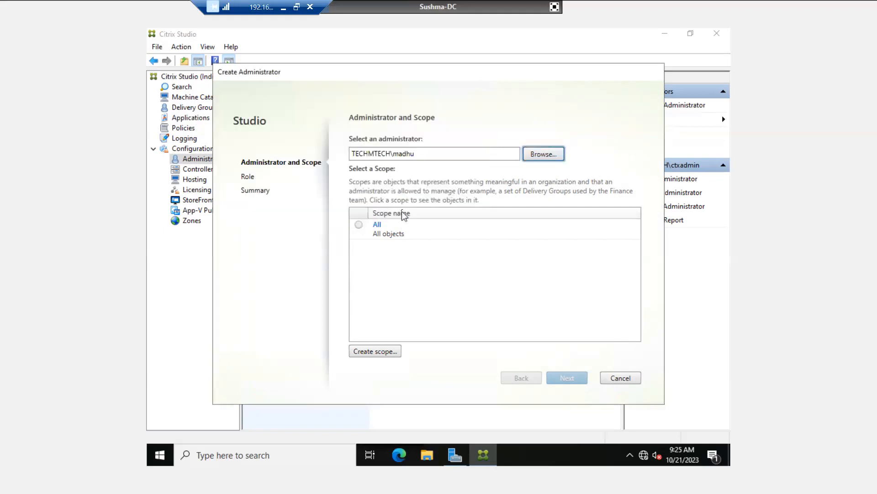
left_click(360, 224)
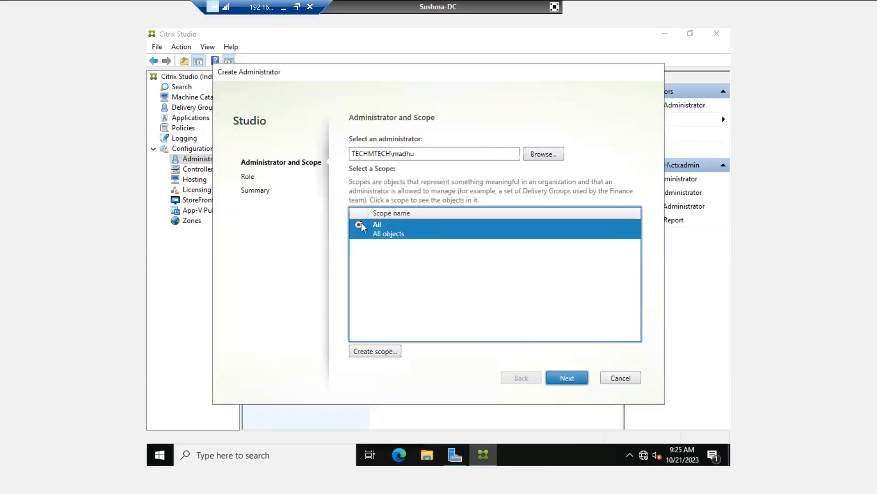
left_click(568, 376)
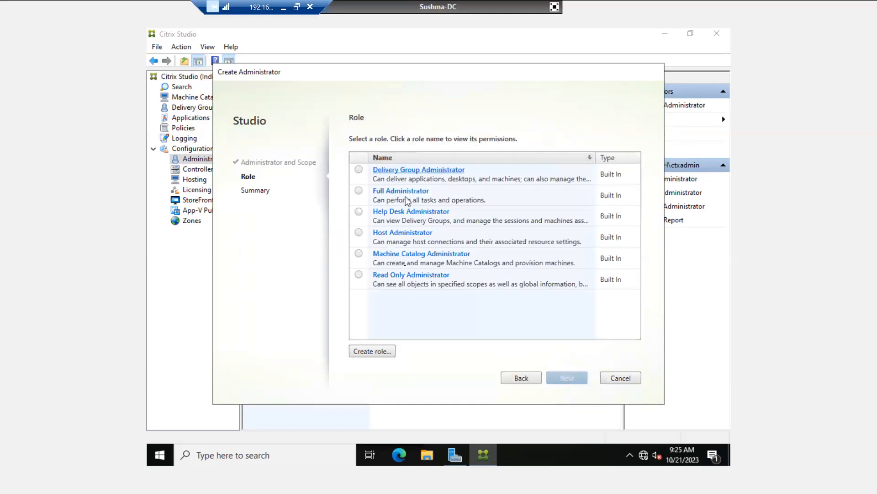
- Step through the built-in roles from Full Administrator down and assign the Read Only Administrator role
left_click(358, 192)
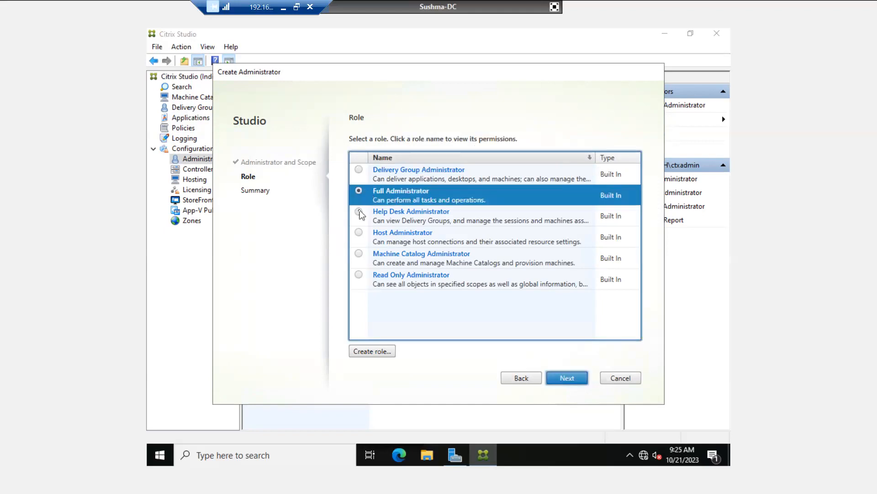
left_click(359, 212)
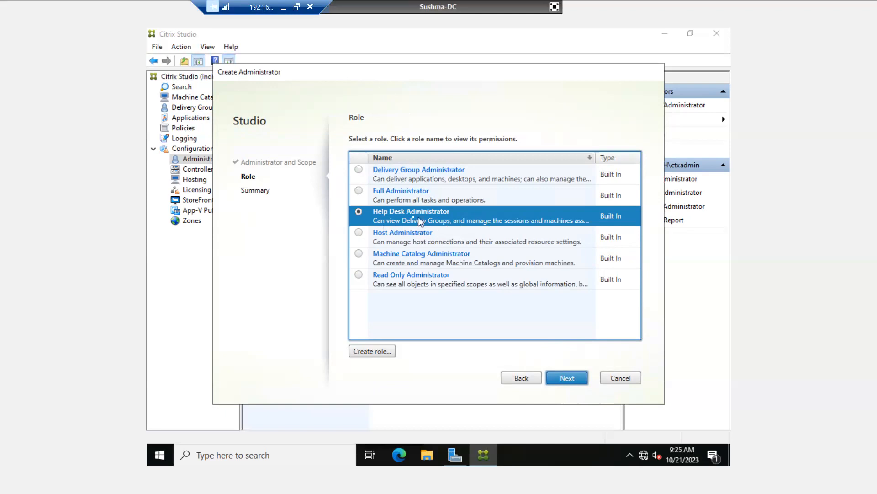
left_click(359, 234)
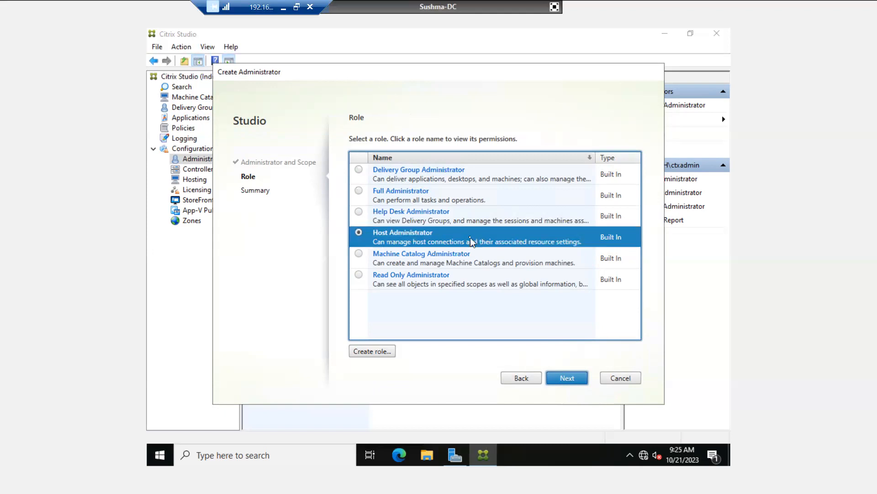
left_click(359, 254)
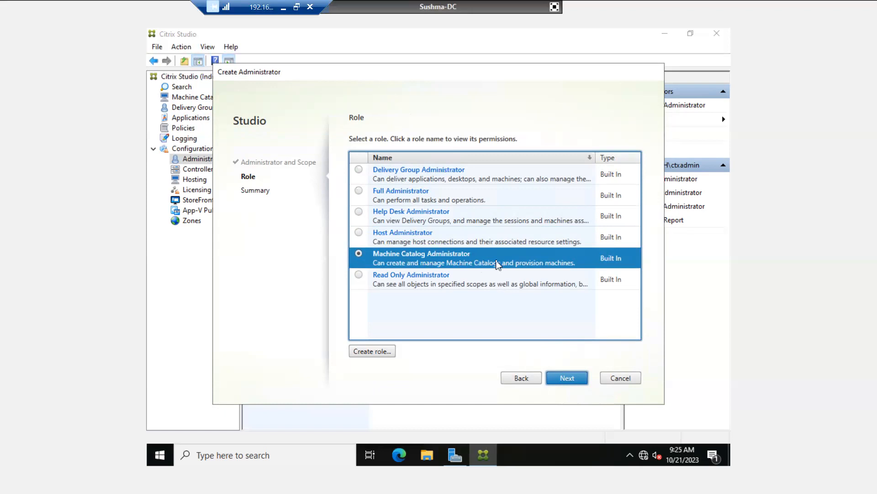
left_click(359, 275)
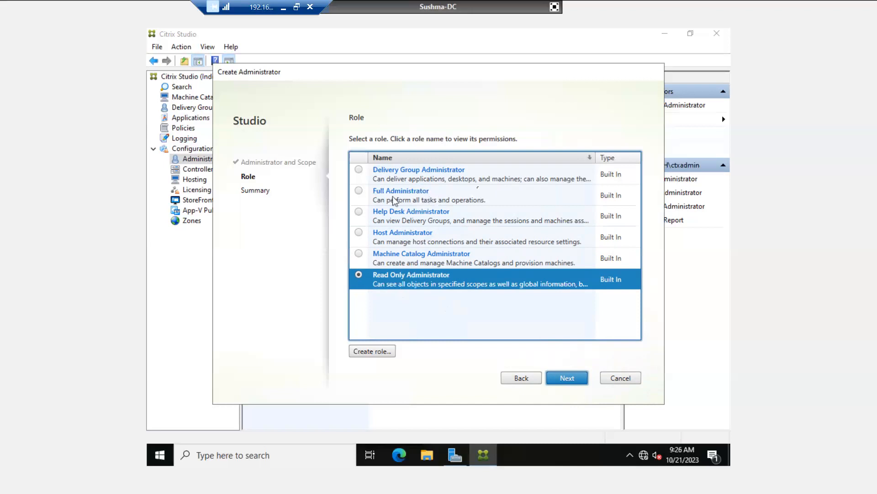
left_click(570, 378)
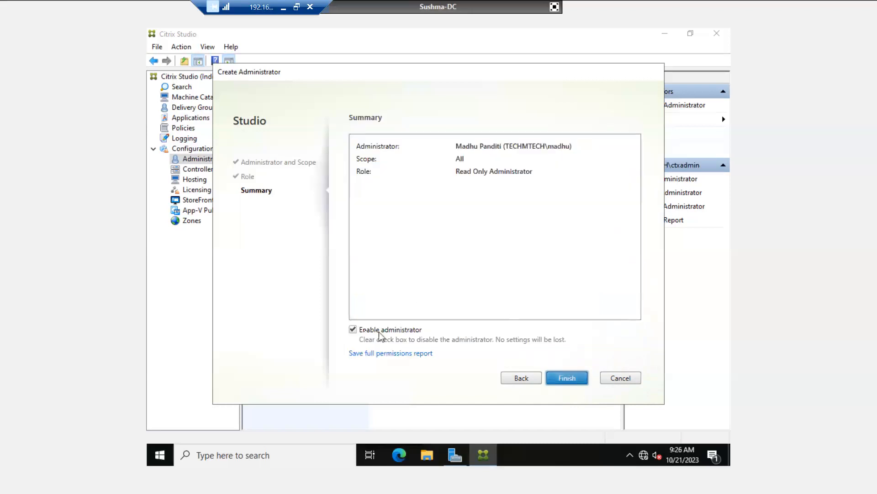
- Keep the new administrator enabled and finish creating it
left_click(354, 330)
left_click(353, 330)
left_click(564, 379)
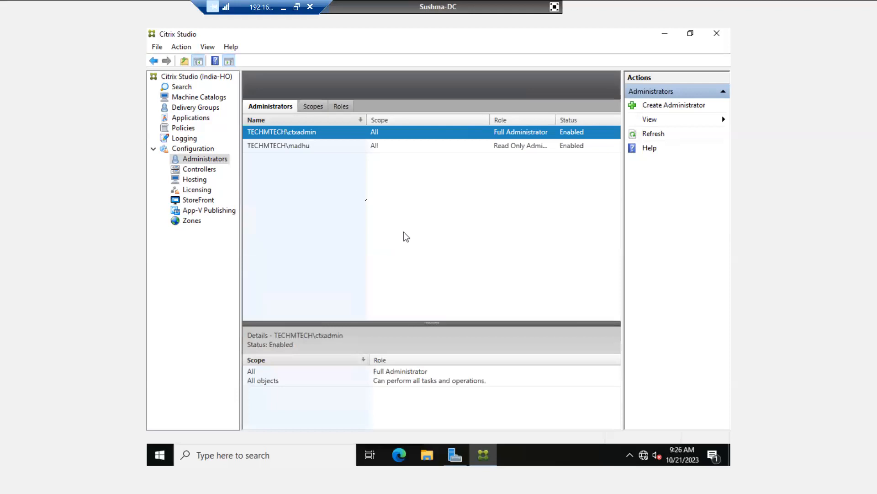
- Compare the scope and role details of both administrators, narrowing the Scope column so the full role names fit
left_click(311, 151)
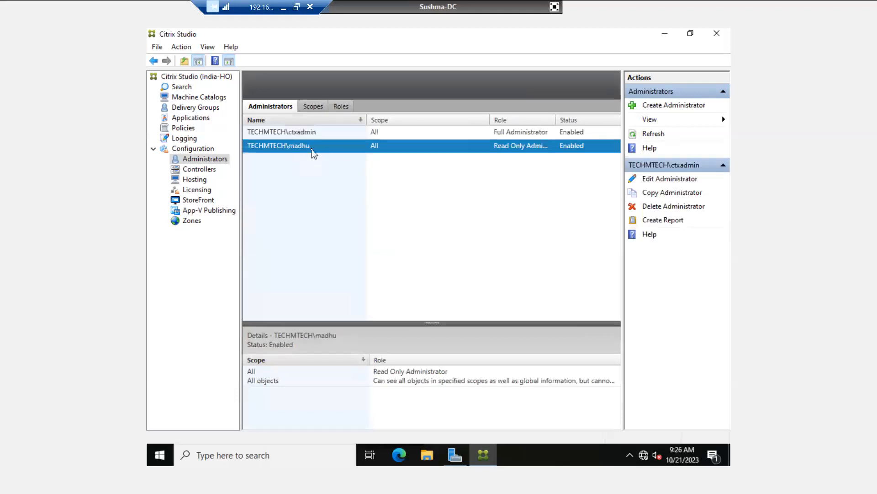
left_click(353, 132)
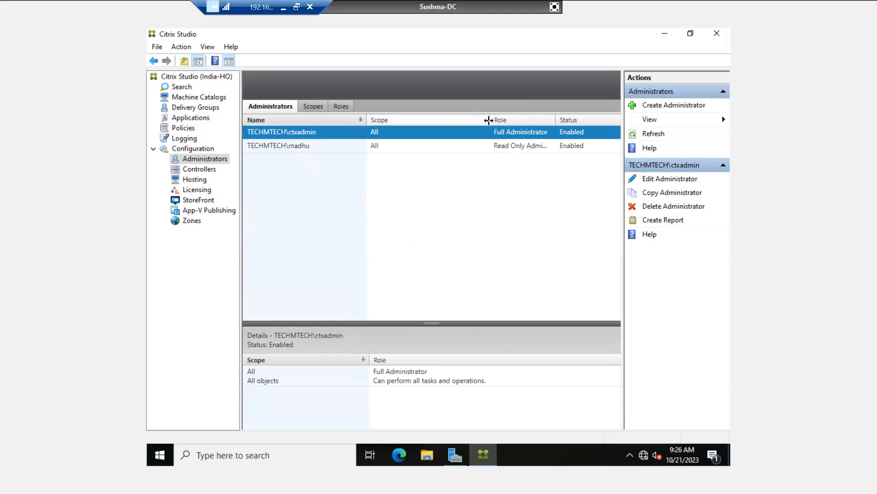
left_click_drag(488, 120, 427, 120)
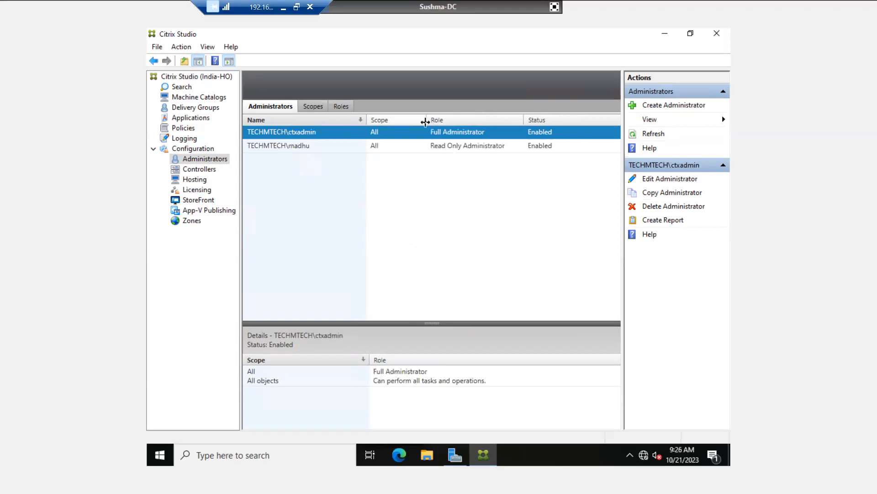
left_click(386, 145)
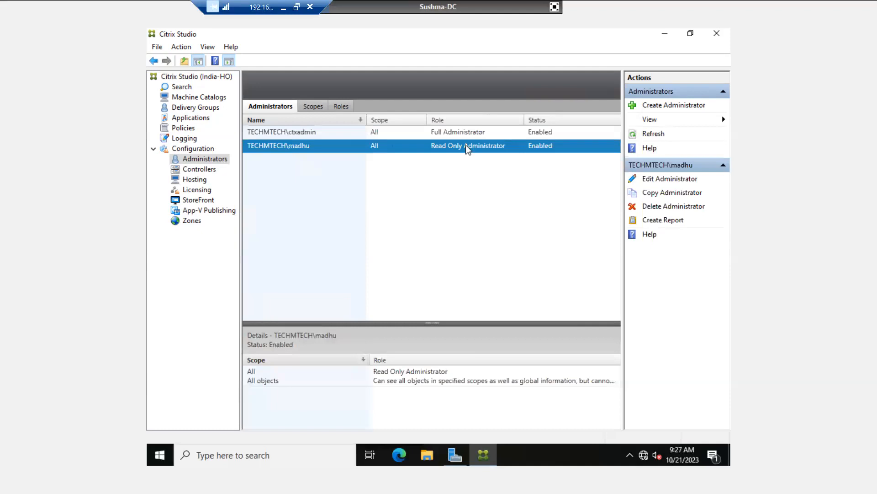
- Review the site's delivery controller, the hosting connection CTX-HYP-IND and the details of its CTX-N-IND resources
left_click(199, 172)
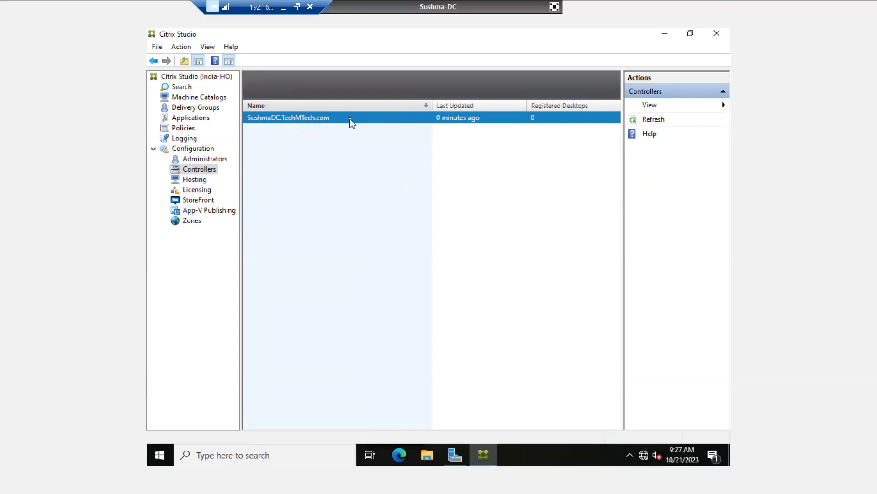
left_click(192, 180)
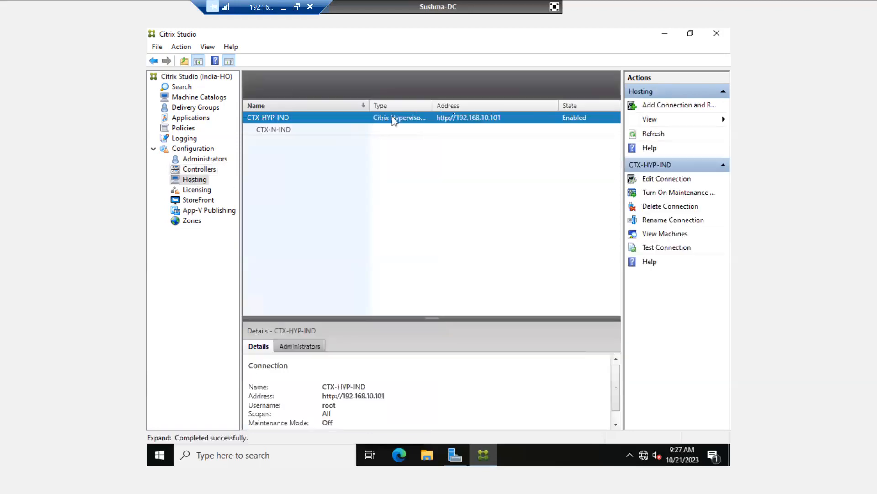
left_click(369, 128)
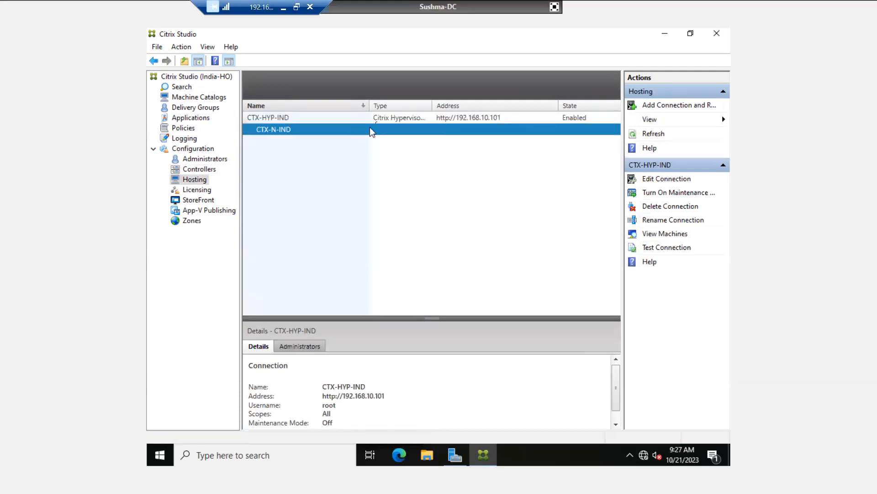
left_click(404, 118)
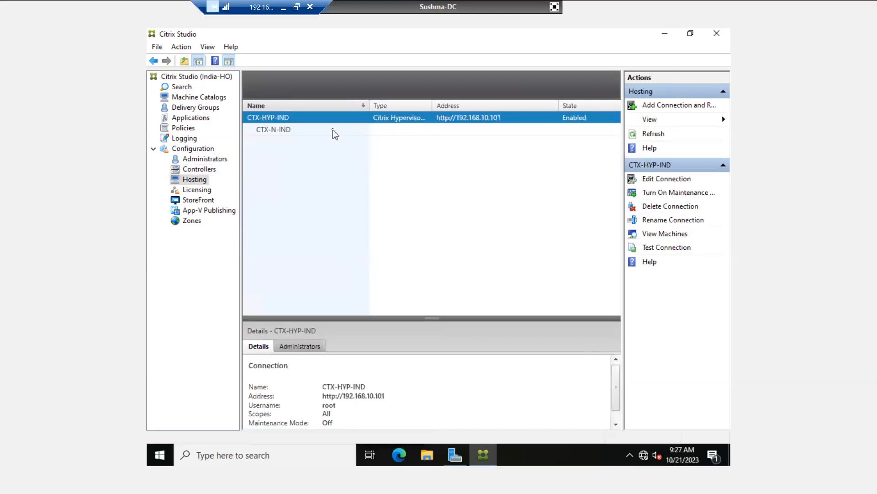
left_click(340, 129)
left_click(396, 119)
left_click(361, 130)
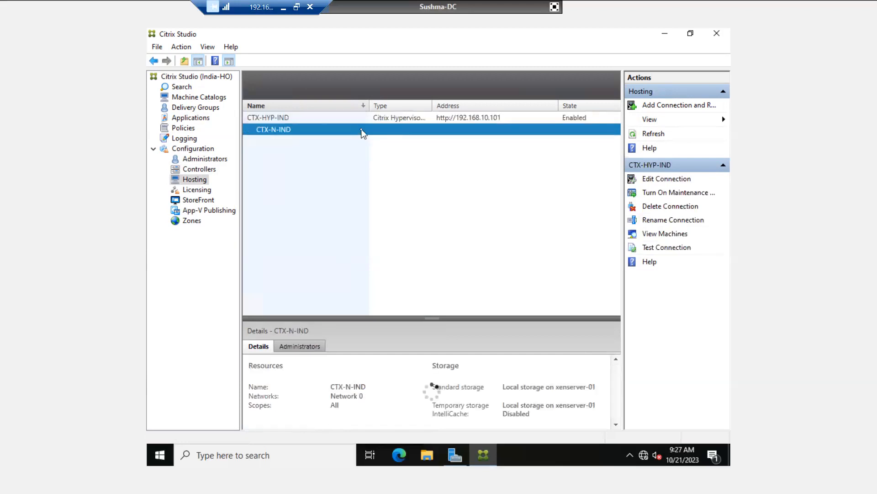
- Review the Licensing overview and the Allocate Licenses dialog, and close the dialog without allocating any licenses
left_click(202, 192)
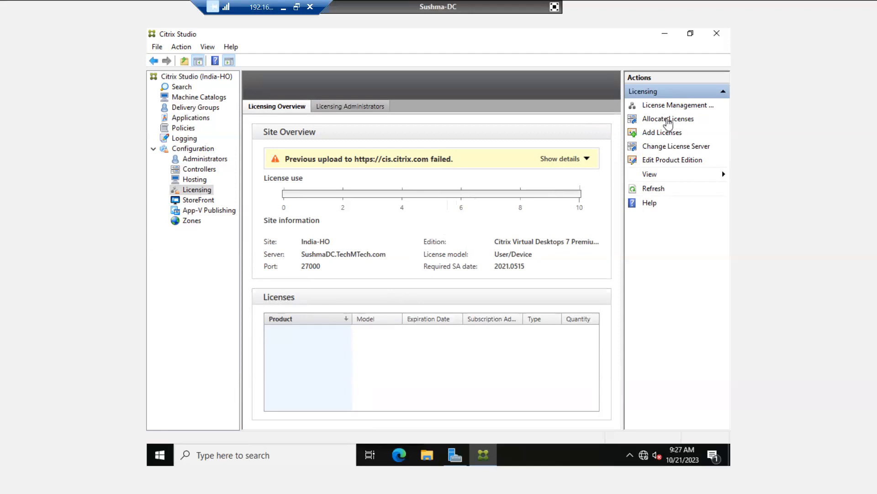
left_click(669, 121)
left_click(368, 189)
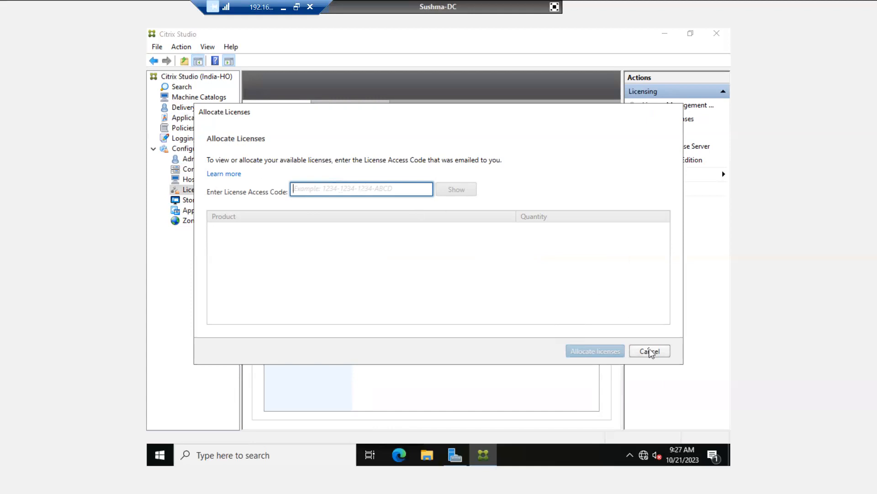
left_click(650, 352)
- Open the StoreFront, App-V Publishing and Zones configuration pages and permanently dismiss each one's welcome page
left_click(199, 203)
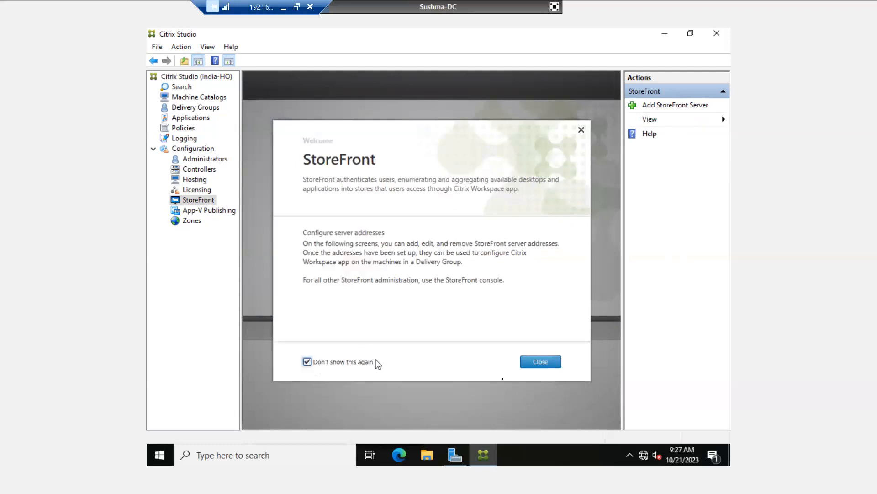
left_click(541, 362)
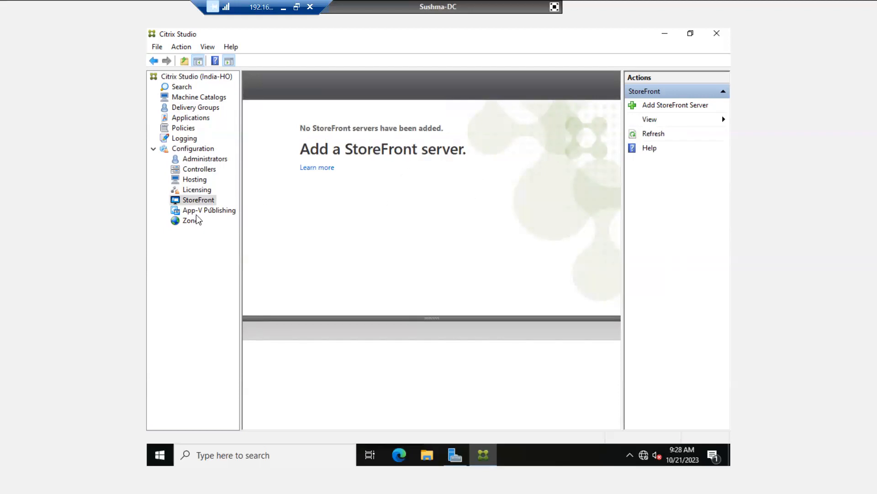
left_click(212, 211)
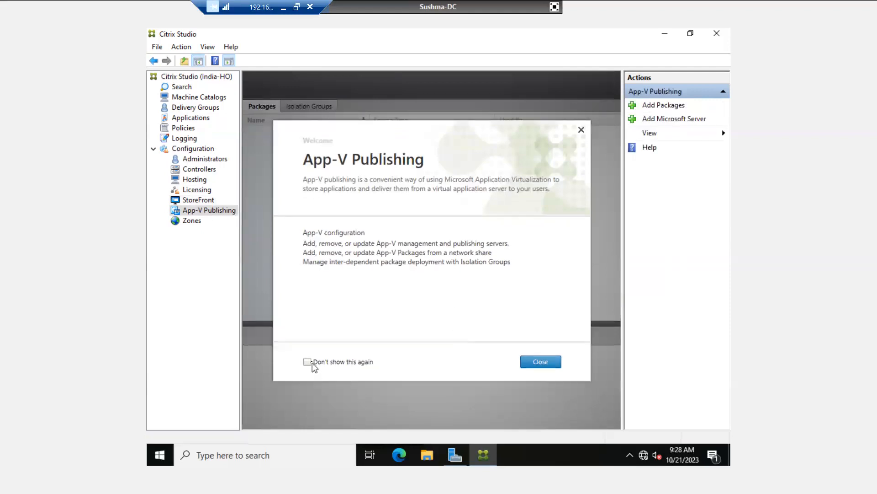
left_click(307, 362)
left_click(542, 364)
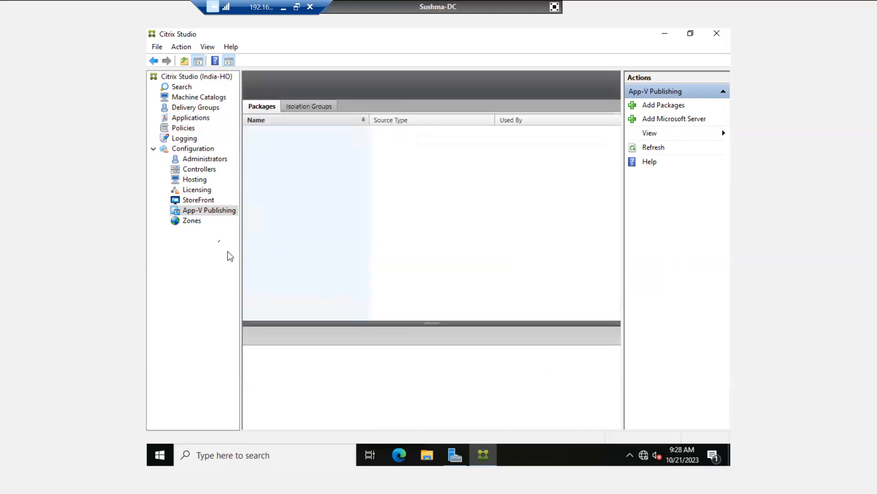
left_click(198, 224)
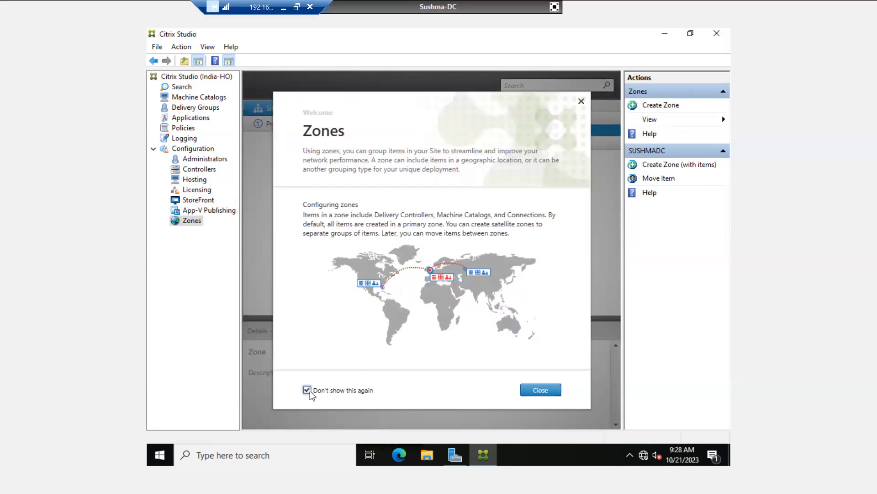
left_click(539, 391)
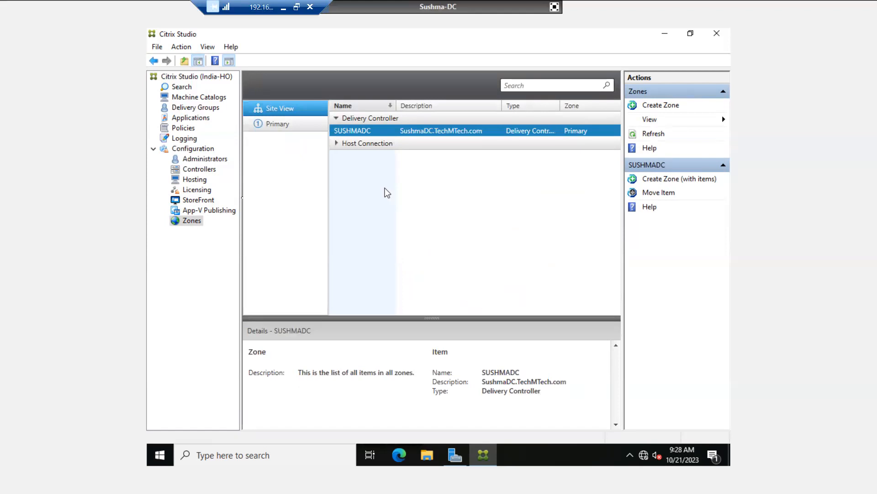
- Review the India-HO Site Setup overview and the Machine Catalogs page, and leave the full-screen VM console
left_click(181, 78)
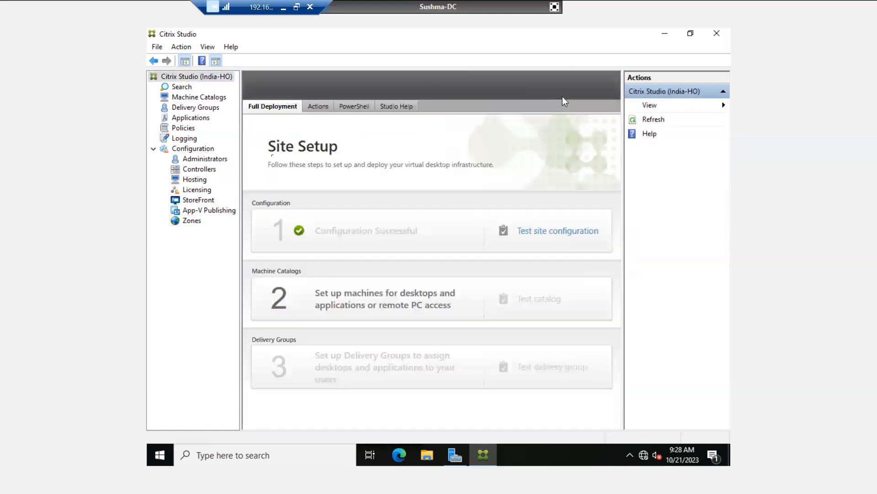
left_click(205, 99)
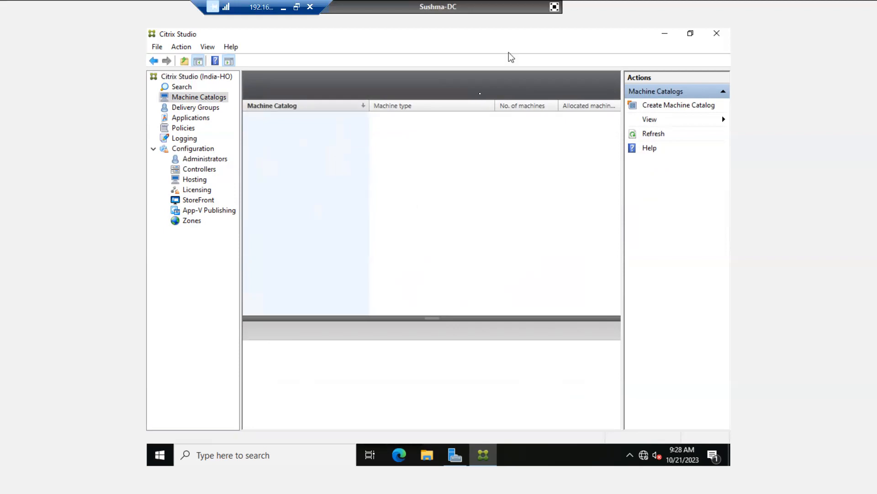
left_click(555, 7)
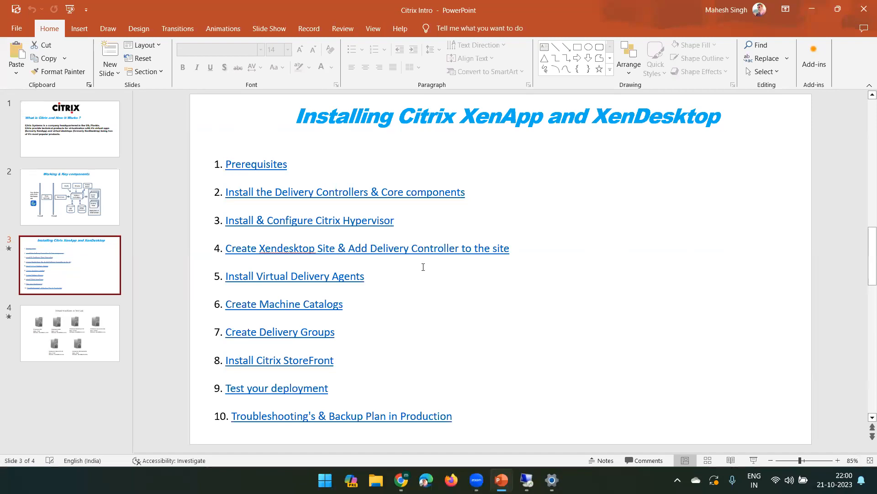
- In the PowerPoint slide on installing Citrix, insert "How t" before "Install Virtual Delivery Agents" in item 5
left_click_drag(375, 280, 226, 280)
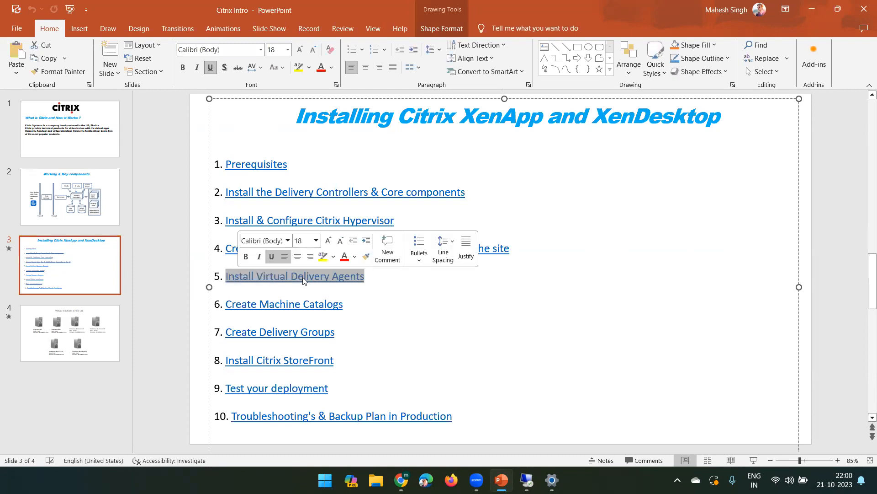
left_click(226, 278)
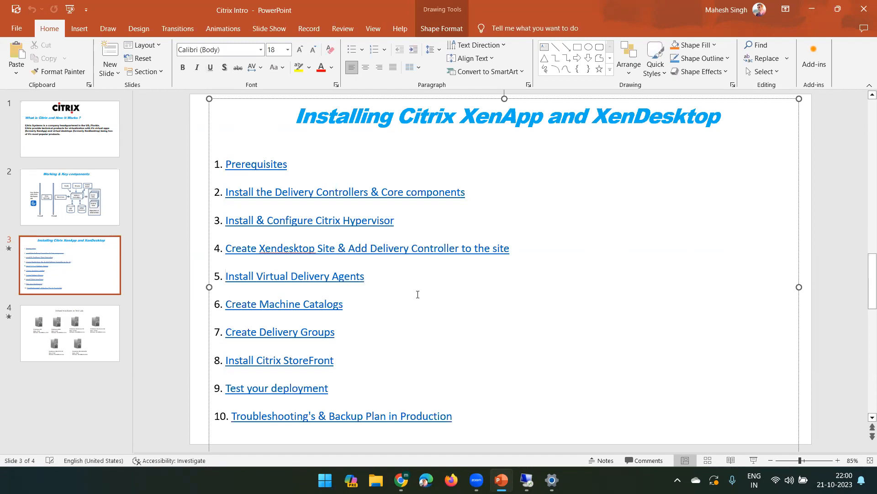
type("Ms")
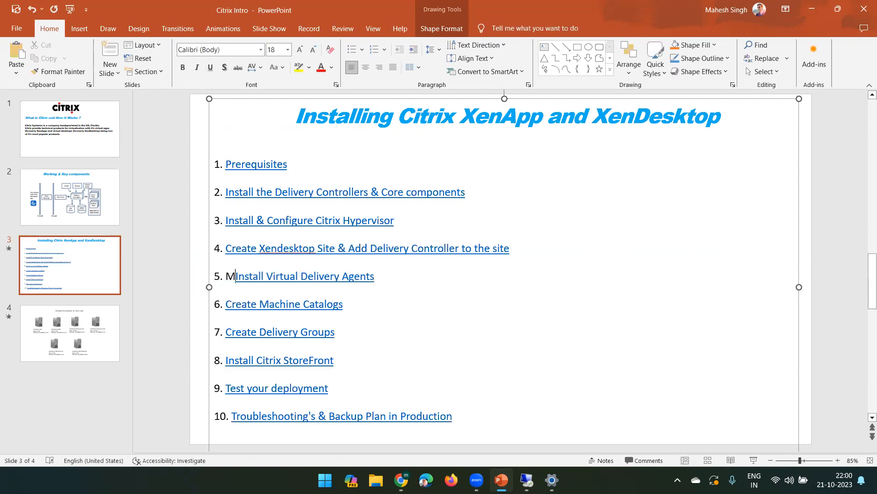
key("BackSpace")
key("BackSpace")
type("How t")
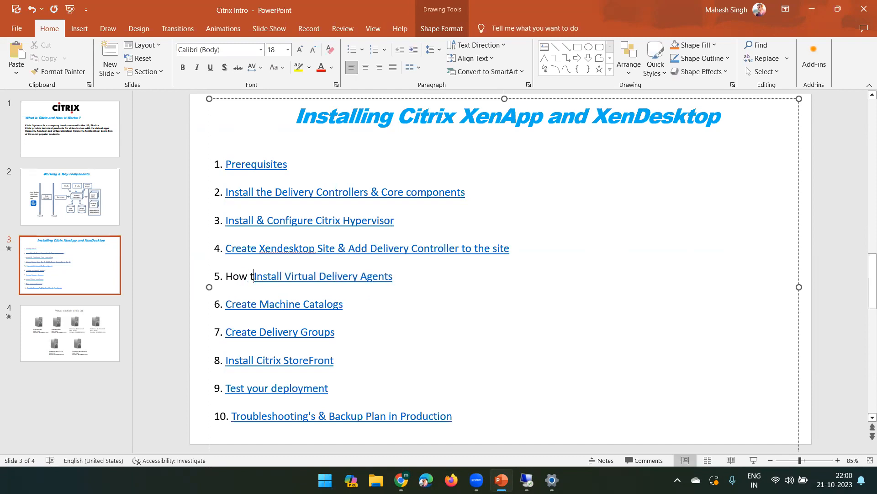
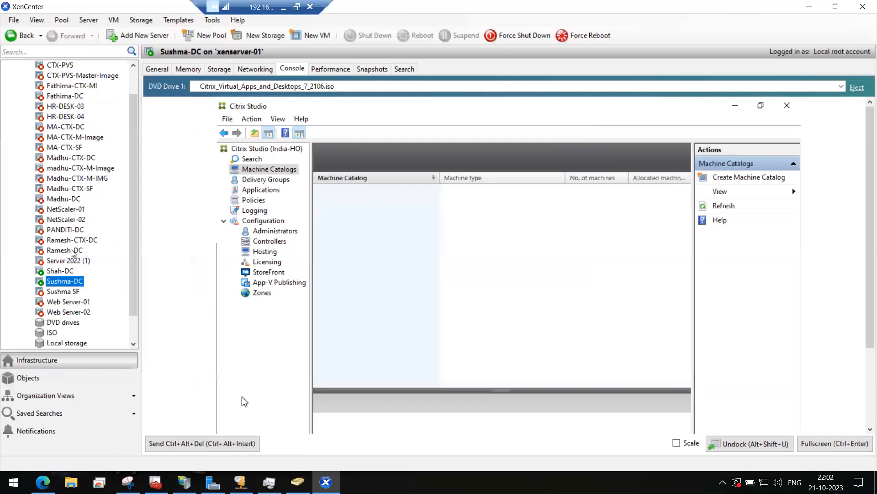
- In XenCenter, delete the Ramesh-DC virtual machine together with its attached virtual disk Server 2022 0
left_click(85, 241)
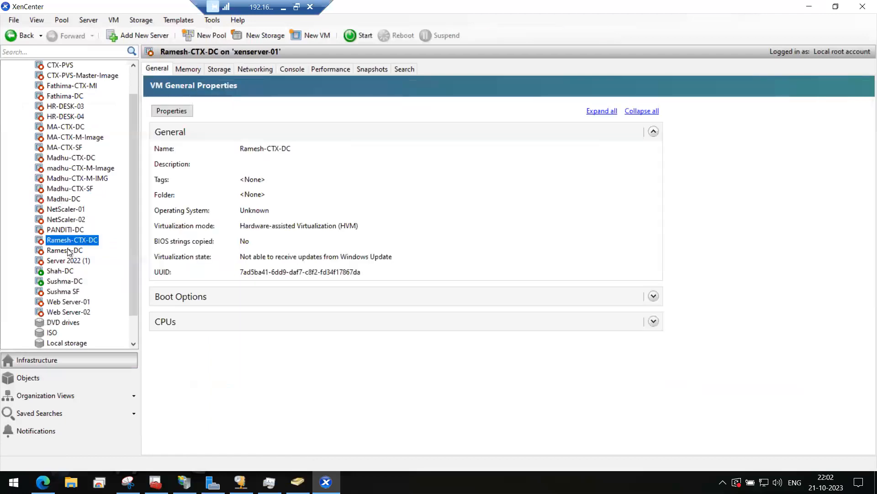
left_click(65, 251)
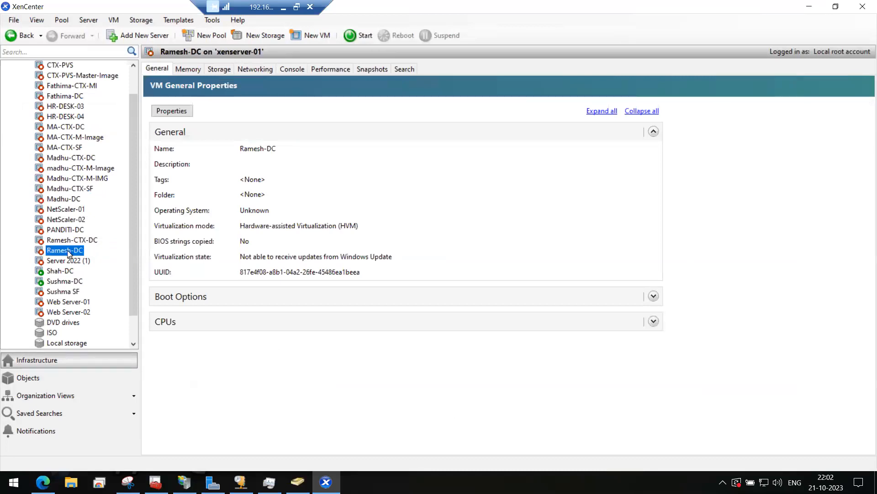
right_click(69, 251)
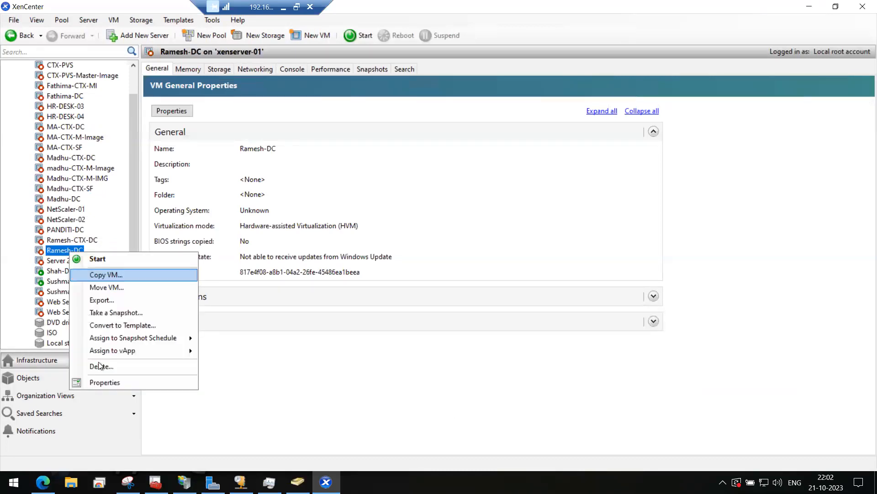
left_click(100, 367)
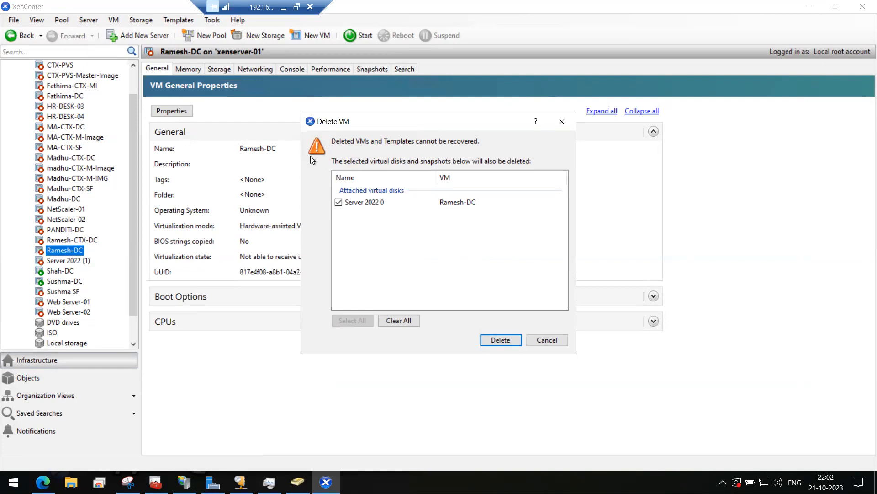
left_click_drag(321, 122, 308, 168)
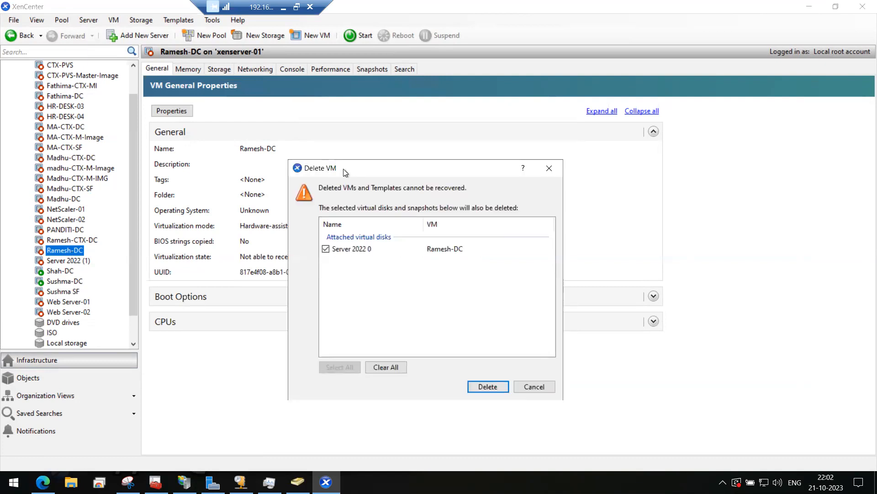
left_click_drag(345, 172, 323, 164)
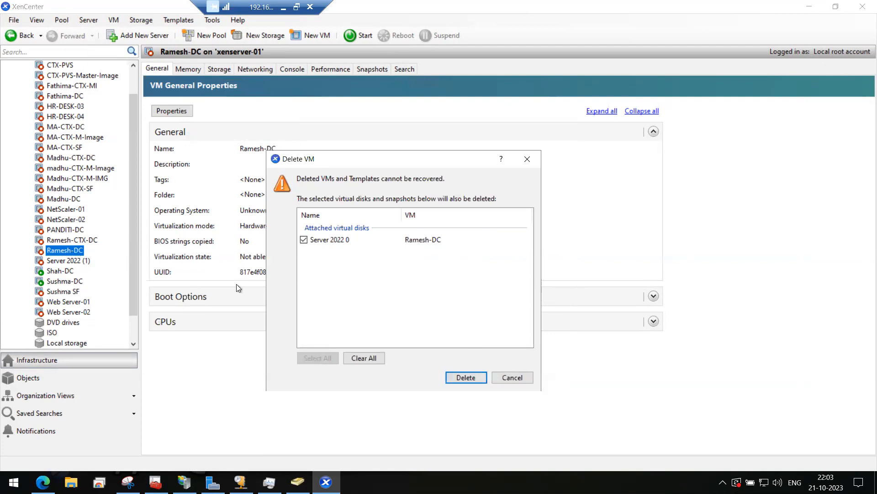
left_click(462, 376)
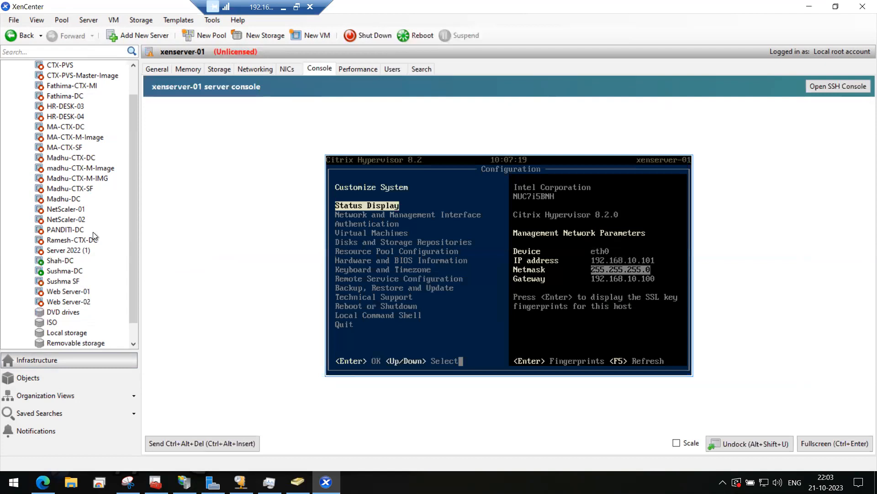
- View the general properties of the Ramesh-CTX-DC and Shah-DC virtual machines and switch to Active Directory Users and Computers
left_click(55, 242)
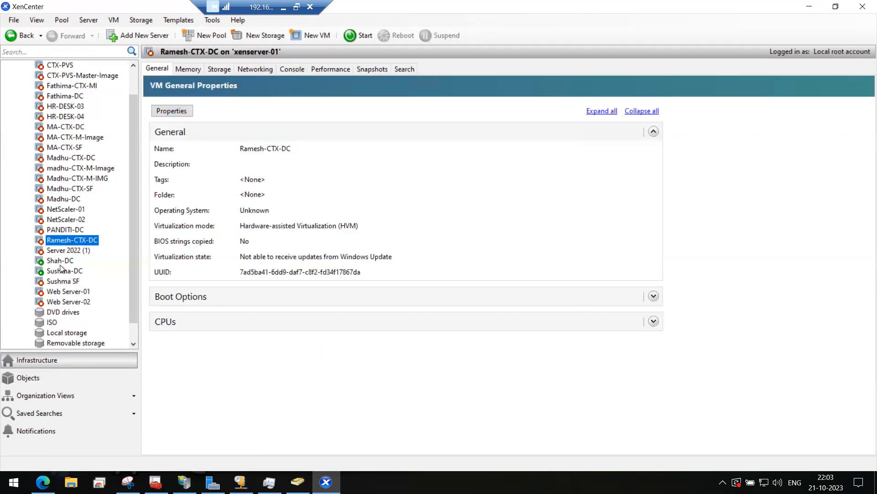
left_click(58, 262)
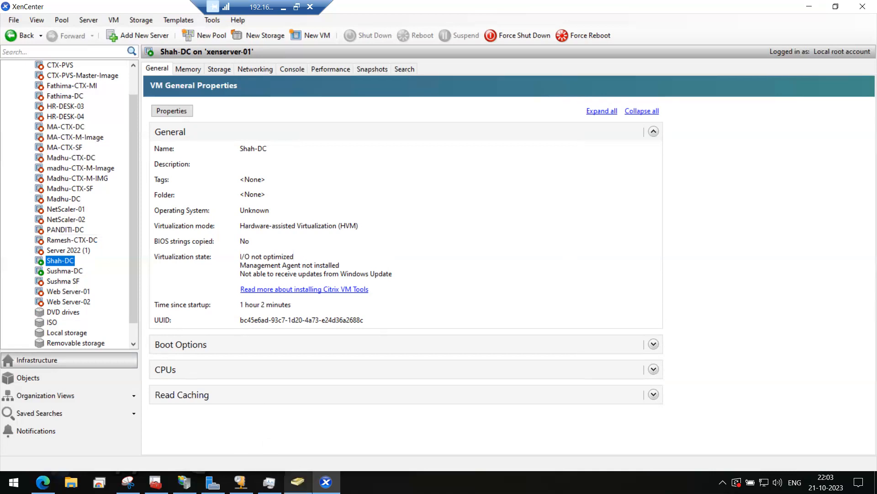
left_click(298, 482)
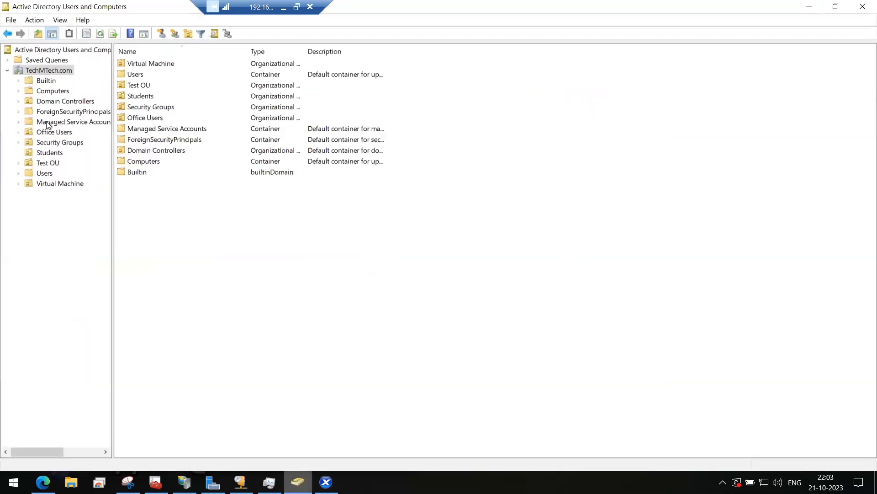
- Review the account settings and expiry date of the second listed user in the Students OU, leaving them as they are
left_click(52, 153)
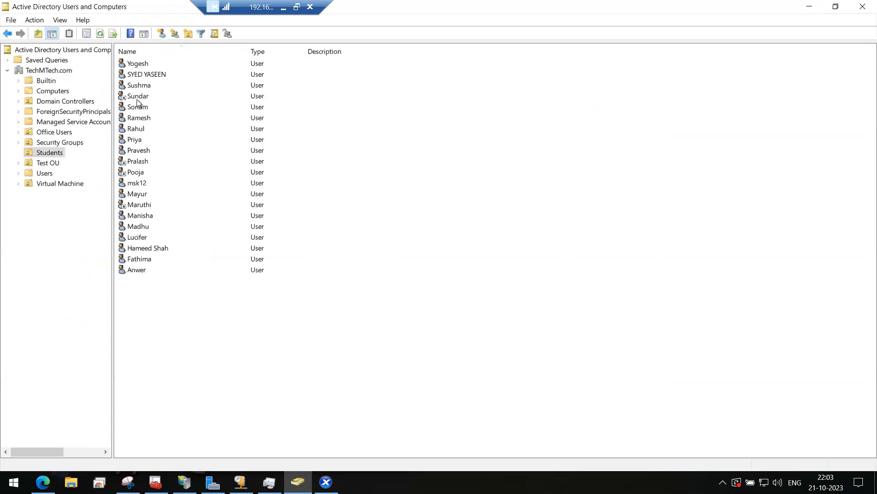
left_click(136, 75)
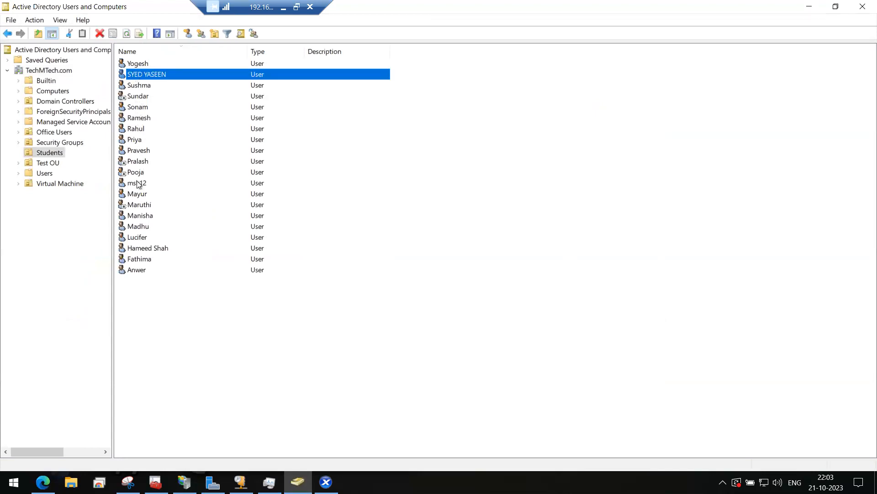
right_click(144, 77)
left_click(190, 234)
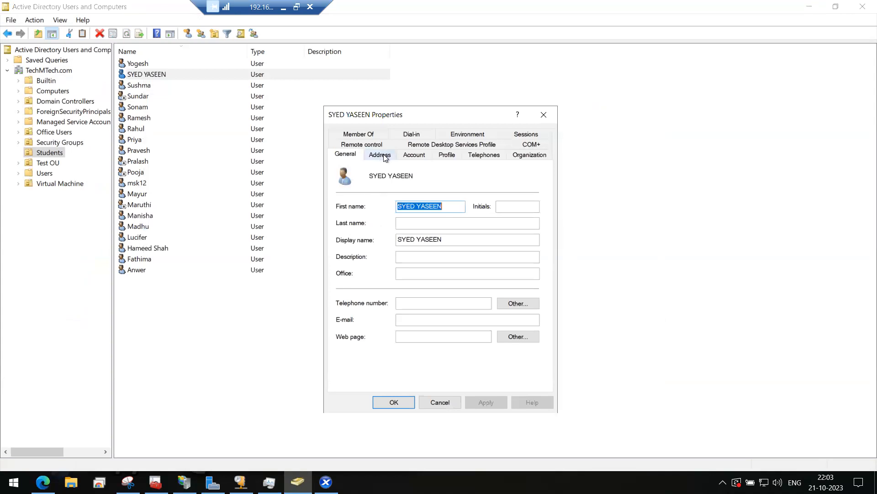
left_click(419, 154)
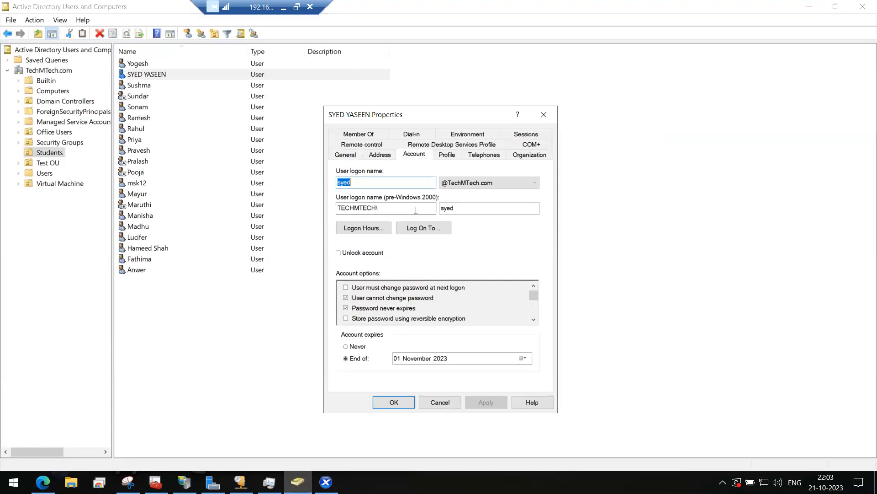
left_click(440, 402)
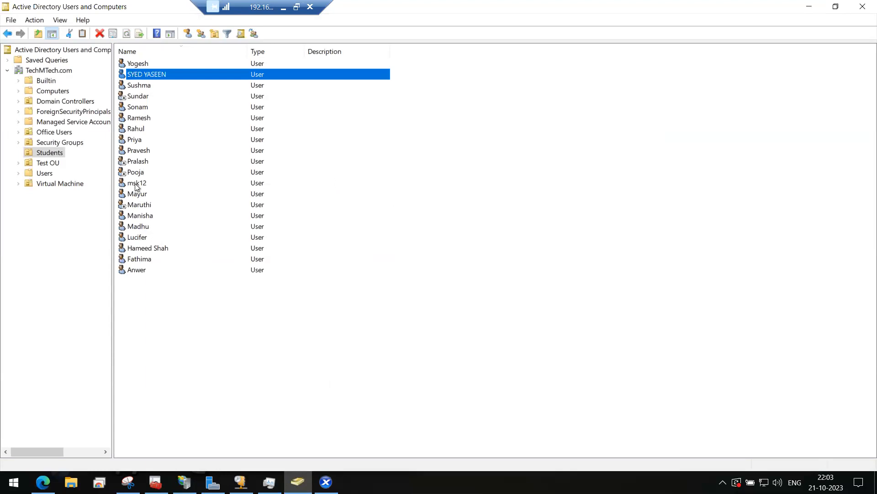
- Check the account expiry date of the third-from-last user in the Students OU against today's date, and close the properties without changes
left_click(141, 270)
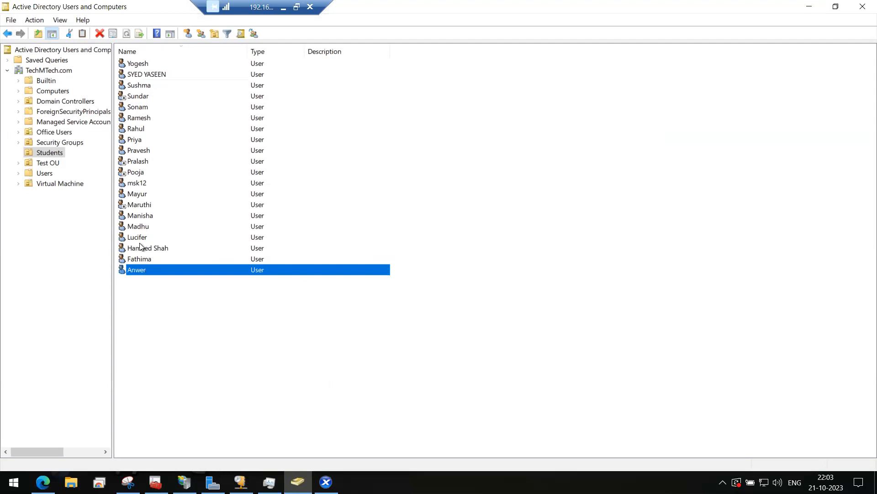
left_click(147, 248)
right_click(147, 248)
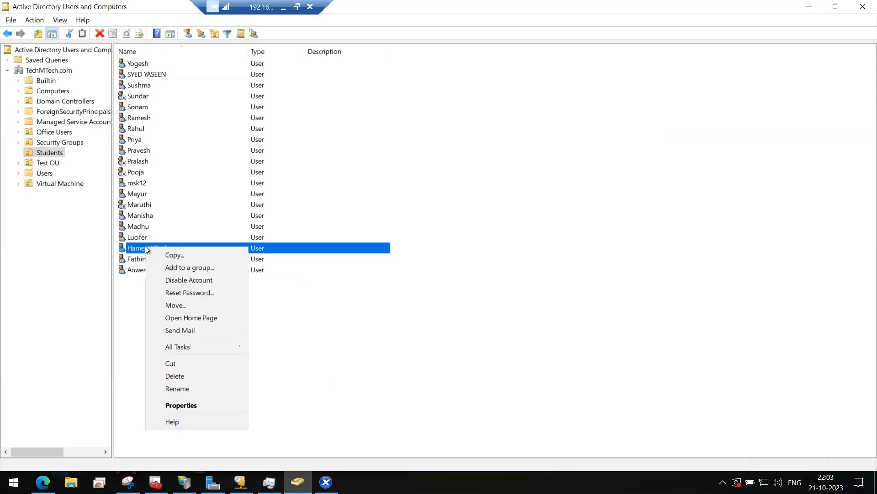
left_click(193, 408)
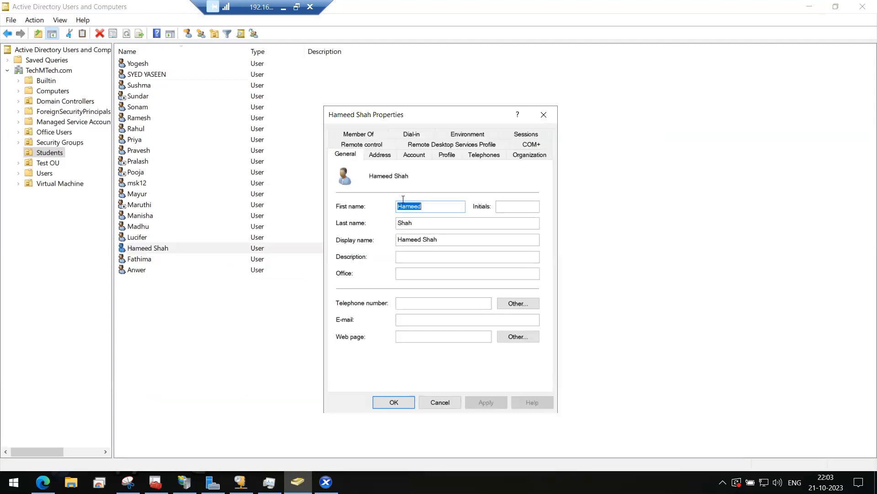
left_click(414, 155)
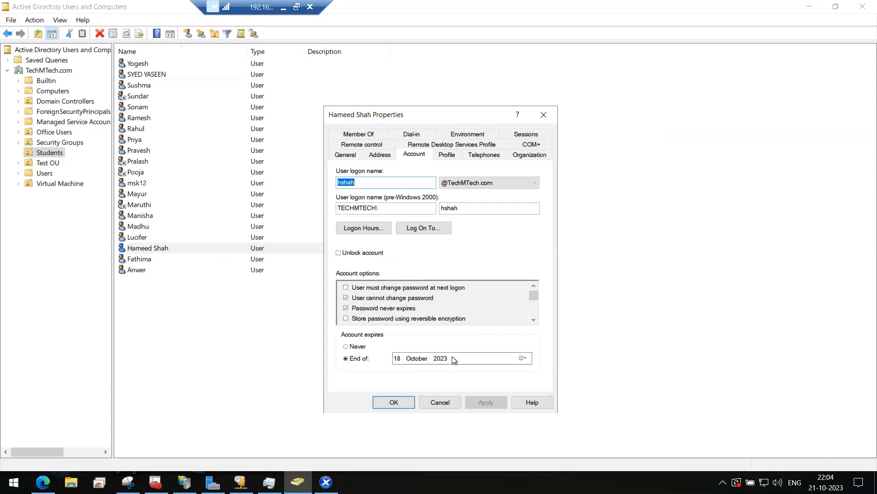
mouse_move(825, 482)
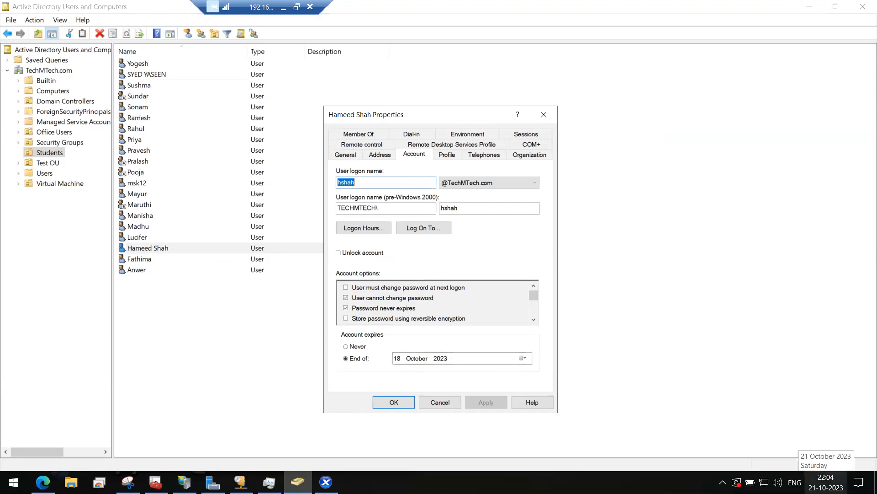
left_click(445, 402)
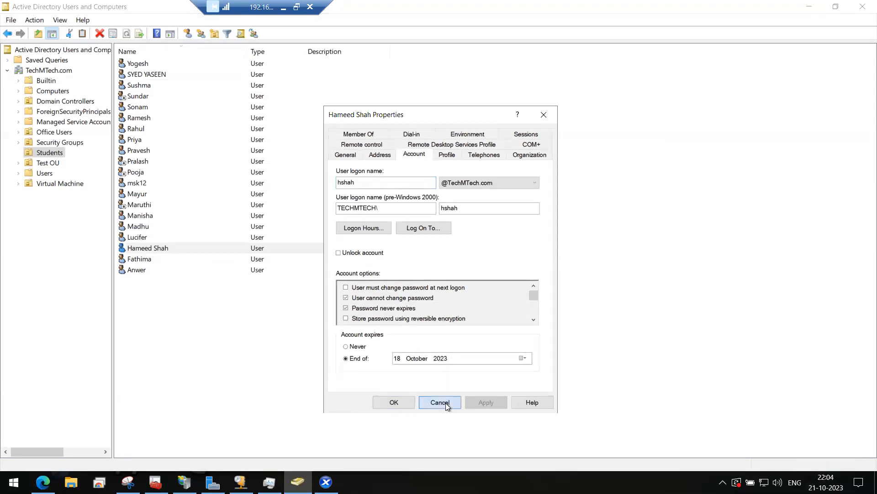
- Disable the account of the third-from-last user in the Students OU and acknowledge the confirmation
right_click(150, 251)
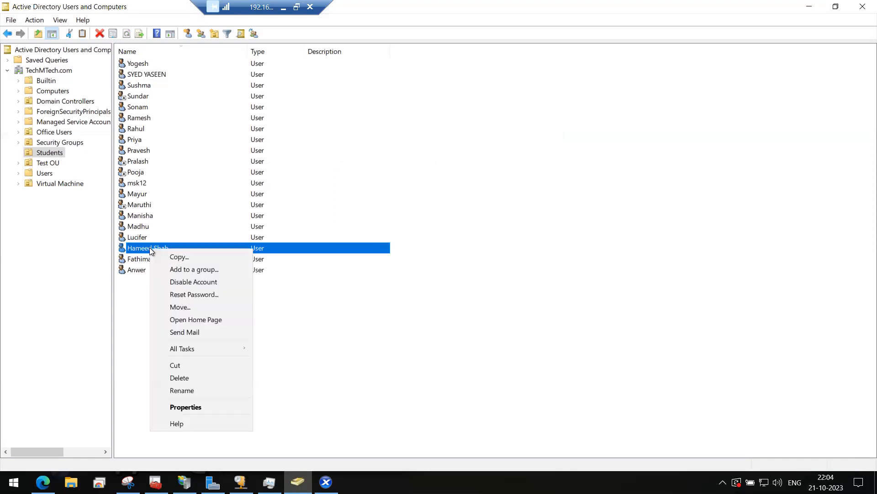
left_click(185, 283)
left_click(491, 323)
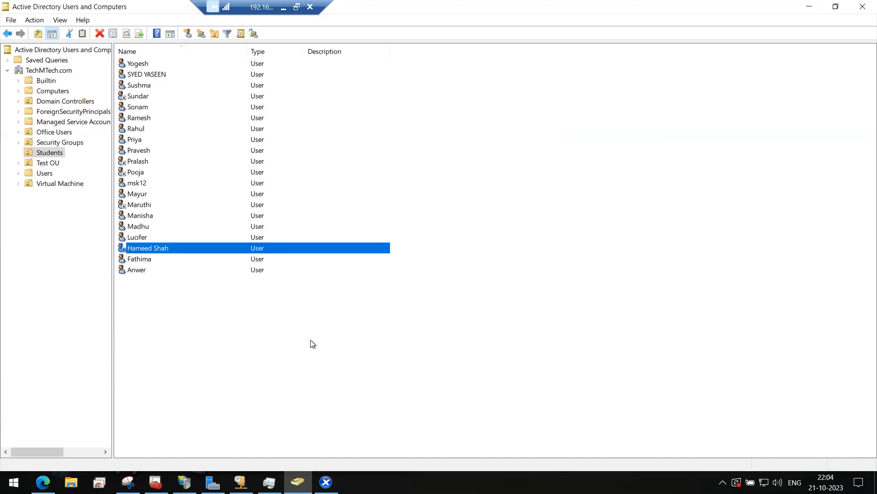
- Switch to XenCenter and force shut down the Shah-DC virtual machine, confirming the operation
key("alt+Tab")
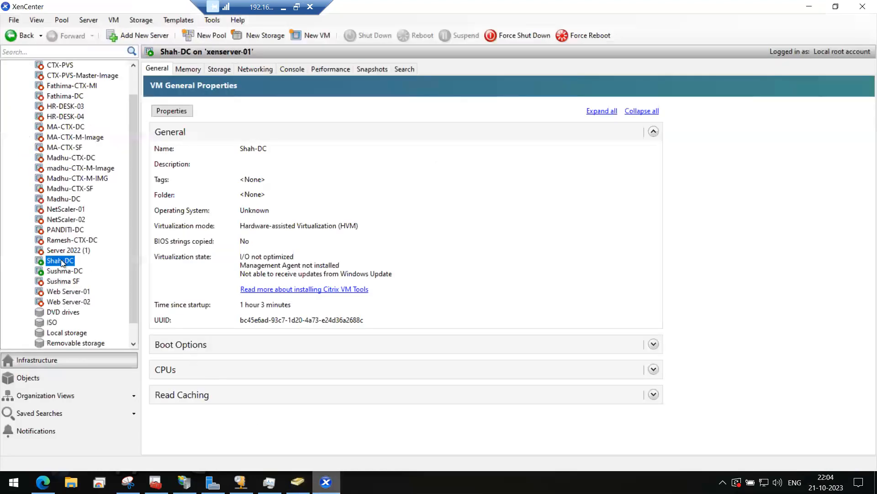
left_click(518, 36)
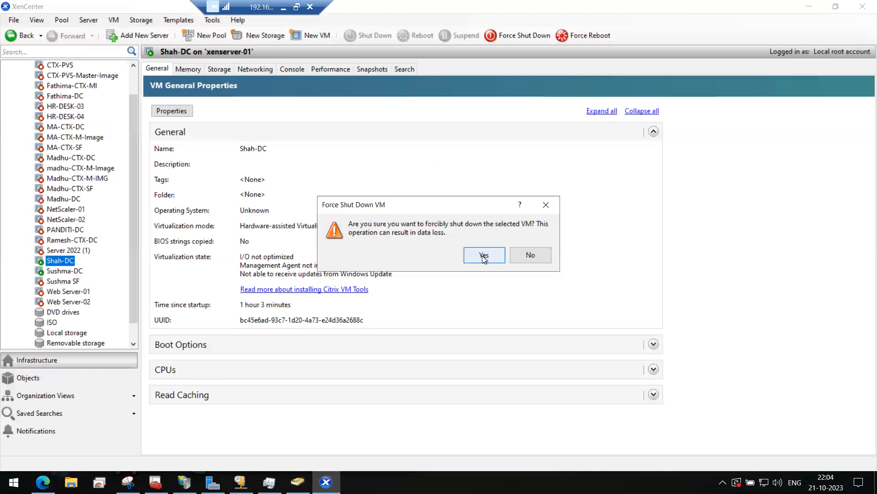
left_click(484, 256)
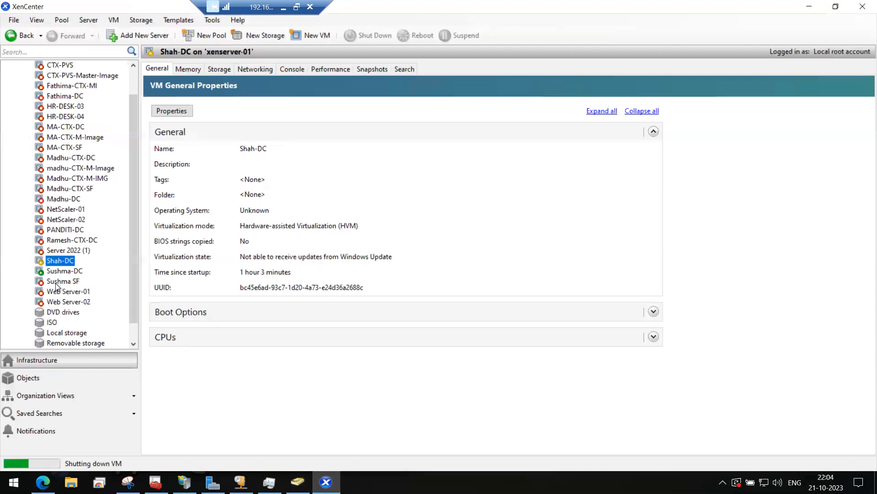
- Scale the Sushma-DC console to fit and shut down the virtual machine from within its Windows session
left_click(64, 271)
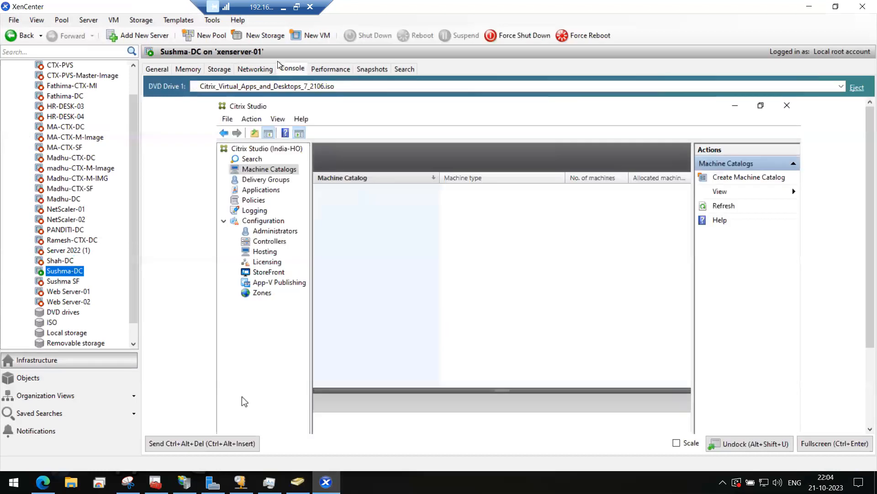
left_click(677, 442)
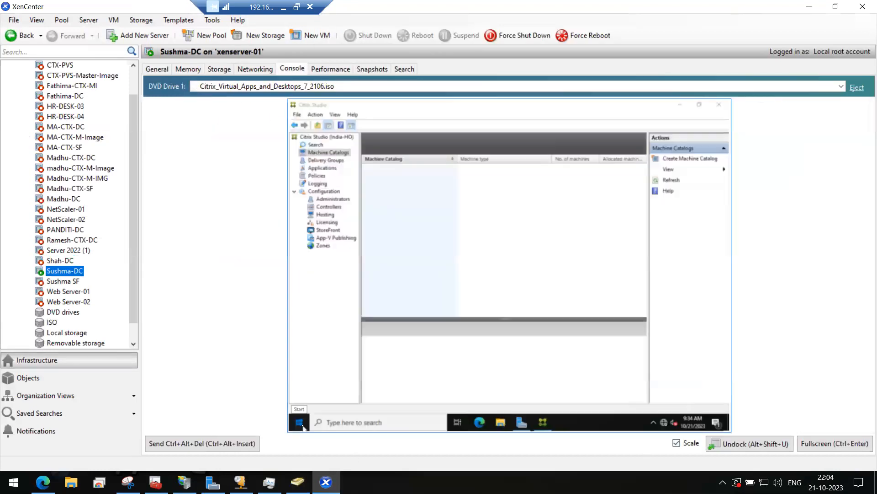
left_click(304, 424)
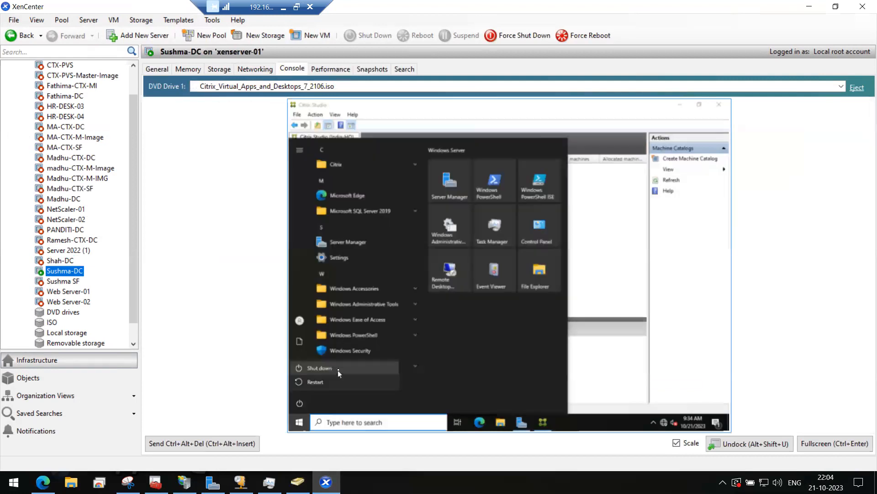
left_click(338, 369)
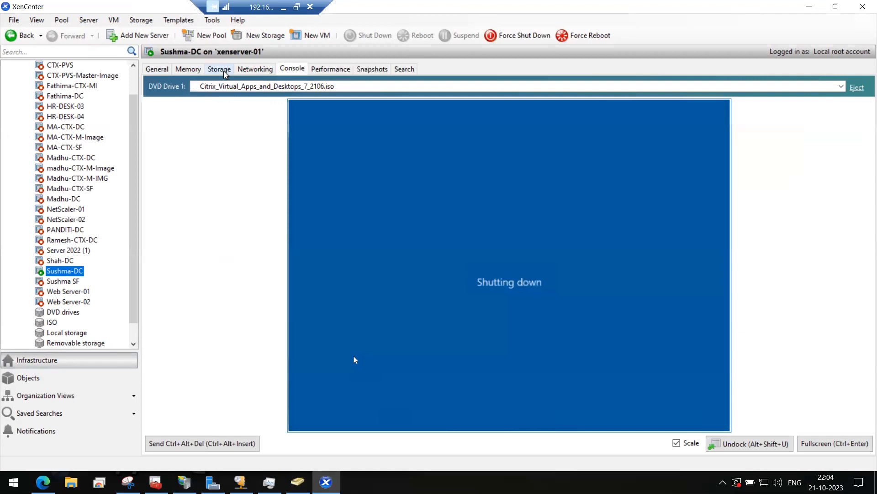
- View the performance graphs of the Sushma-DC virtual machine and of the xenserver-01 host
left_click(338, 69)
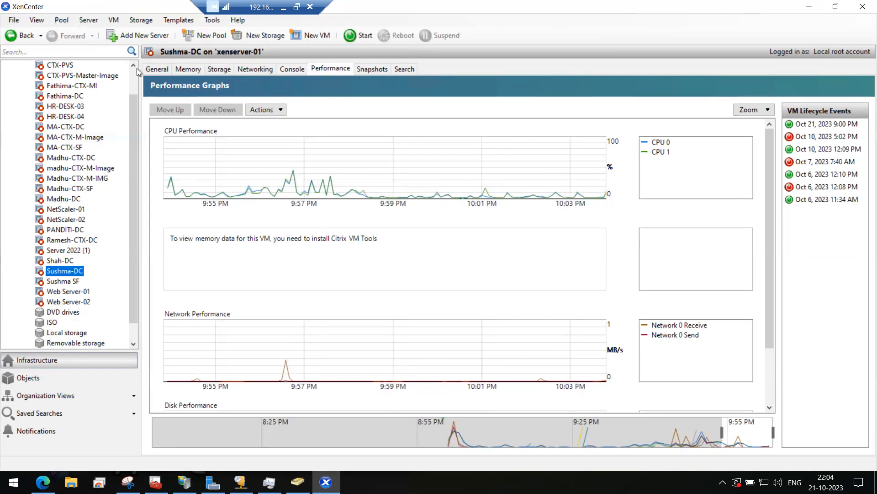
scroll(134, 71, "up", 1)
left_click(64, 75)
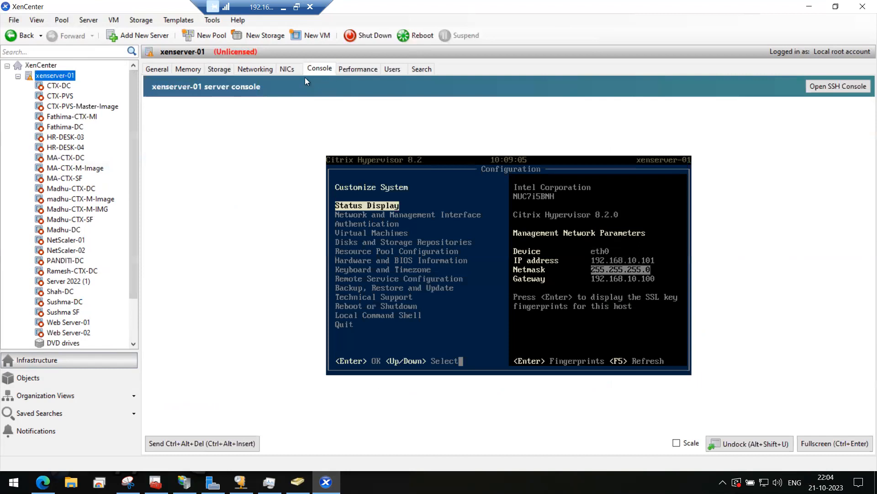
left_click(367, 78)
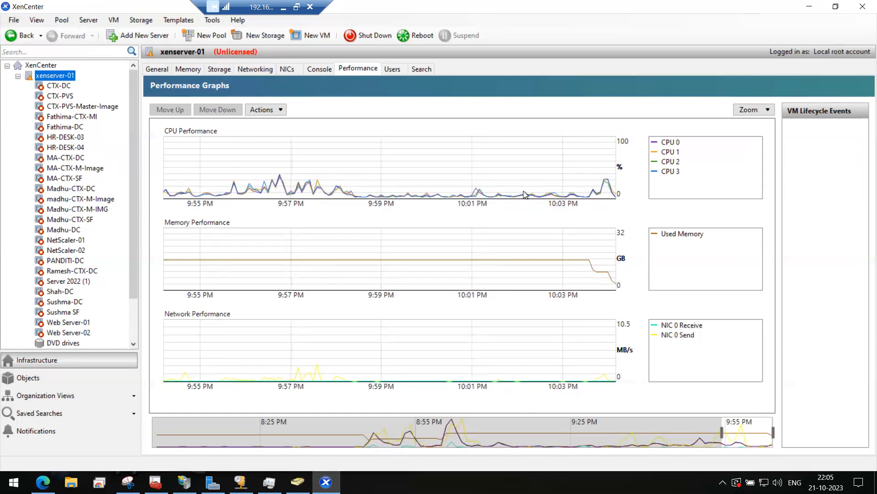
- Review the server uptime in the general properties of xenserver-01 and the host's storage repositories
left_click(156, 68)
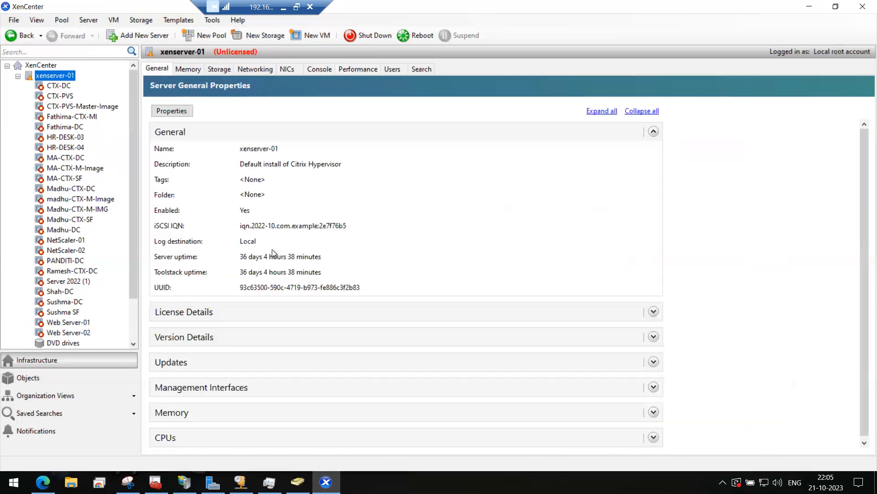
left_click(250, 261)
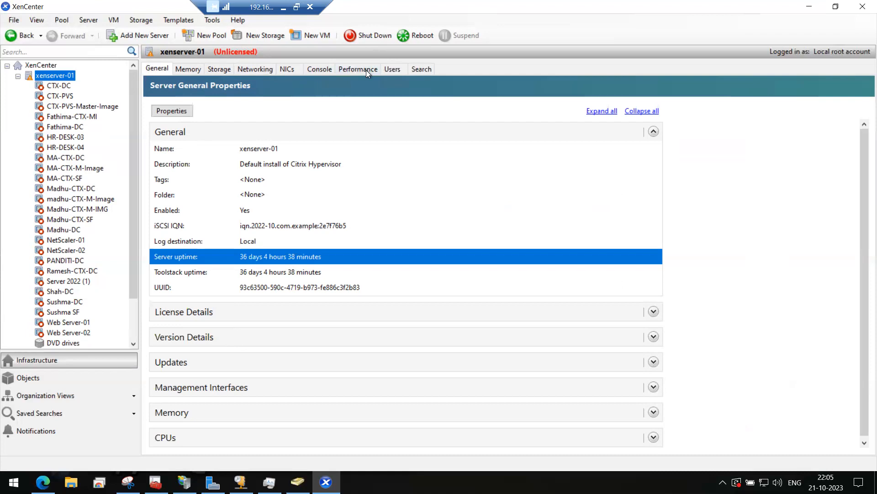
left_click(215, 70)
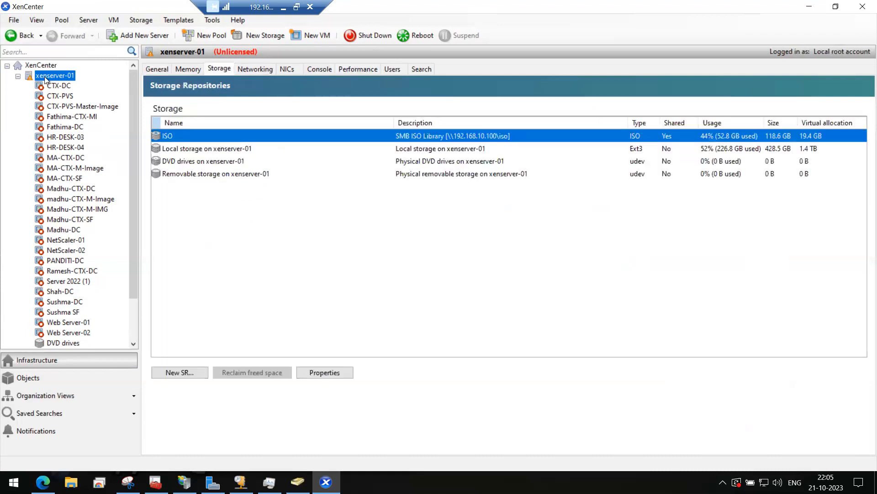
left_click(361, 256)
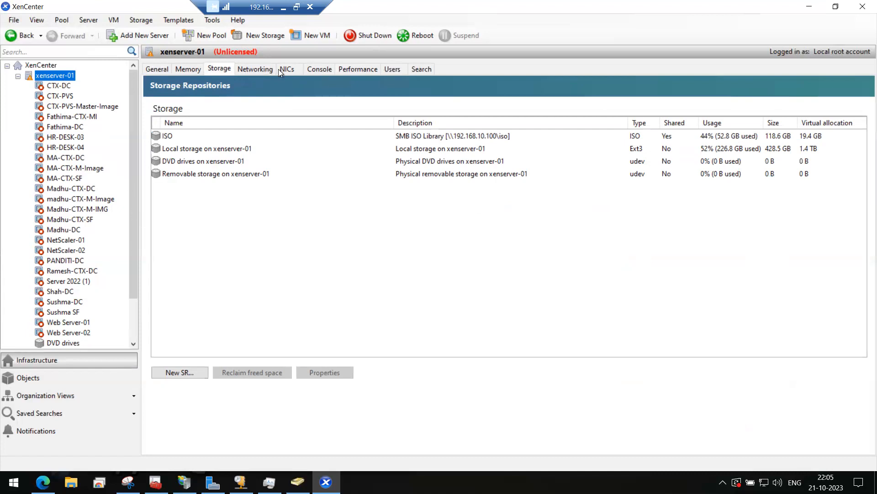
- Open the Reboot or Shutdown options in the xenserver-01 server console
left_click(322, 69)
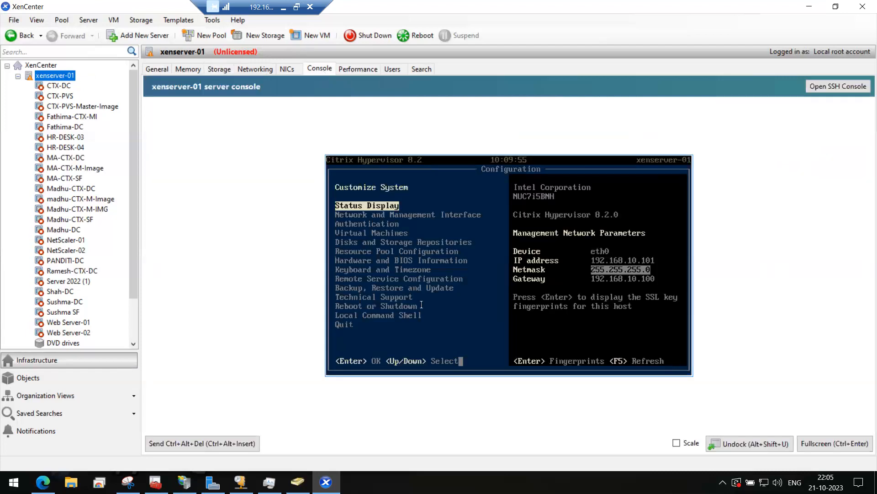
key("Down")
key("Down")
key("Down")
key("Down")
key("Down")
key("Down")
key("Down")
key("Down")
key("Down")
key("Down")
key("Down")
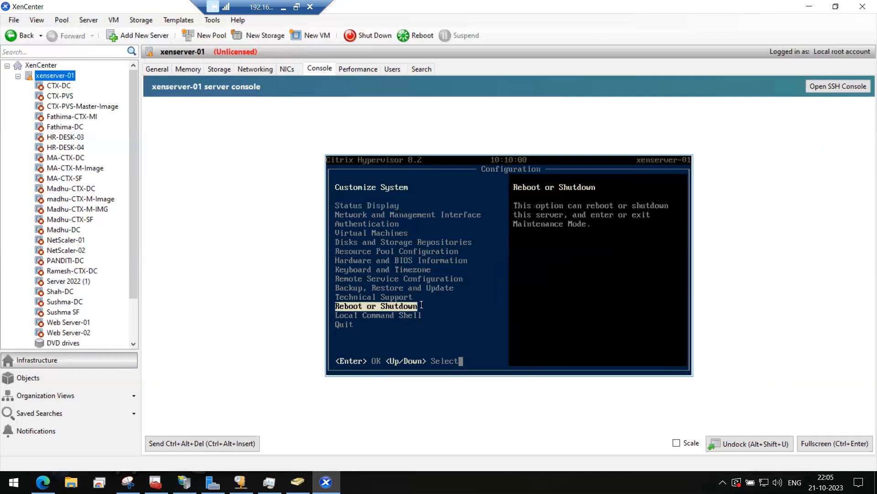
key("Return")
- Go through the maintenance mode, Reboot Server and Shutdown Server options in the server console
key("Up")
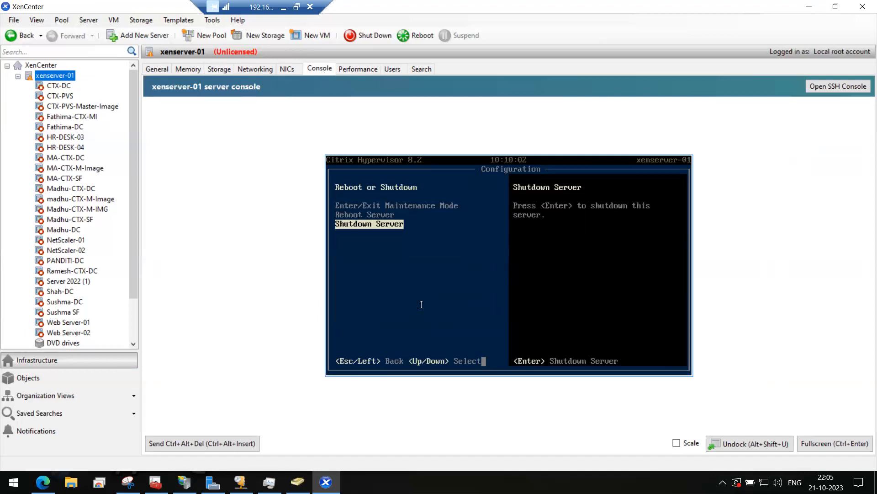
key("Down")
key("Down")
key("Up")
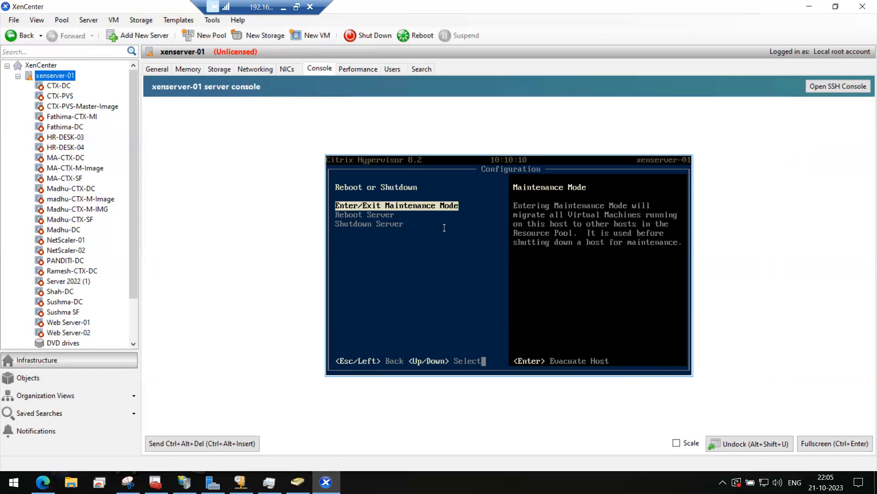
key("Down")
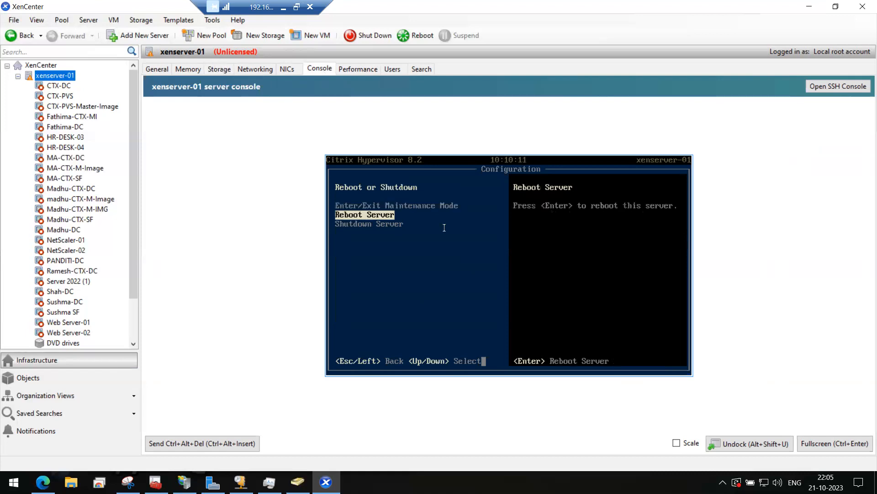
key("Down")
key("Up")
key("Return")
key("Return")
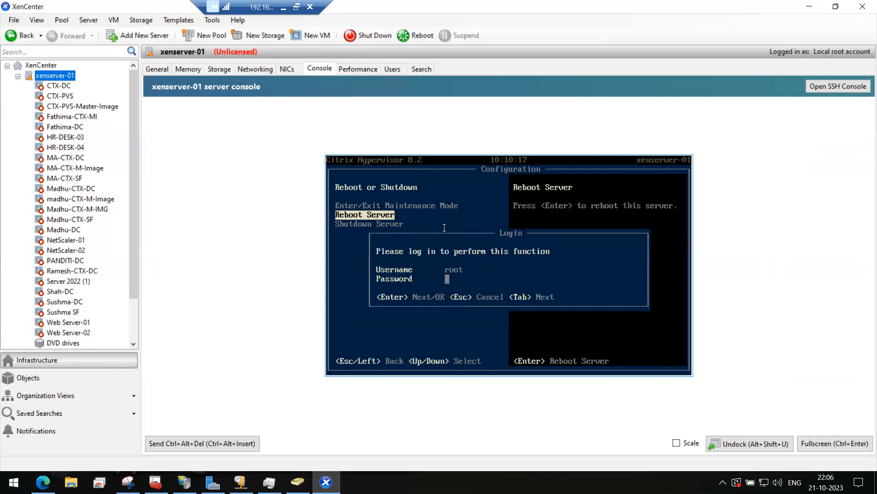
key("Escape")
key("Escape")
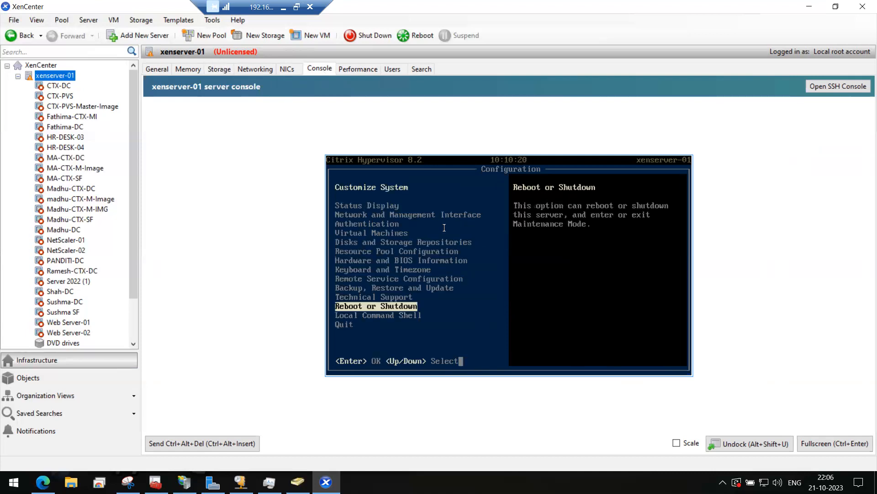
key("Escape")
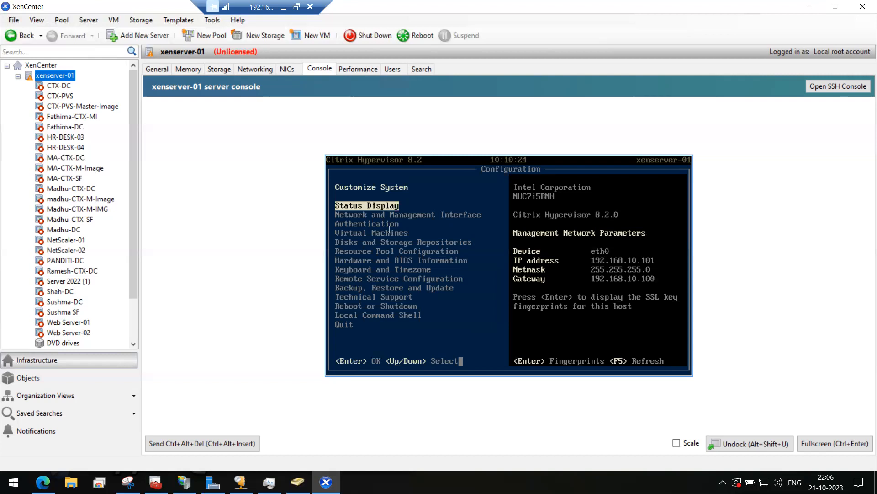
- Reboot the xenserver-01 host and confirm the reboot
right_click(54, 81)
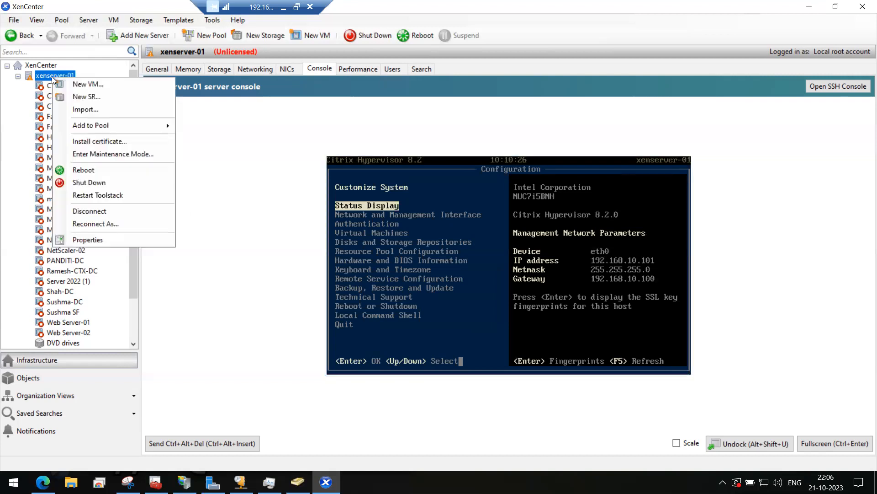
left_click(40, 76)
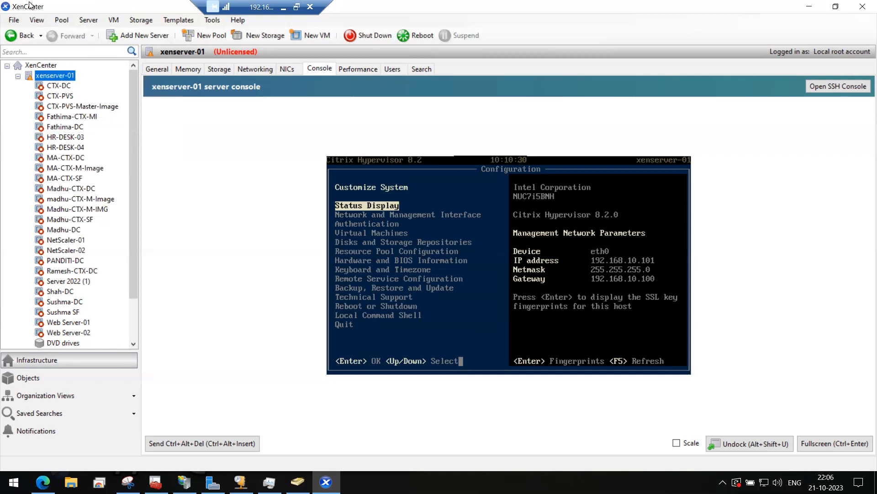
right_click(51, 77)
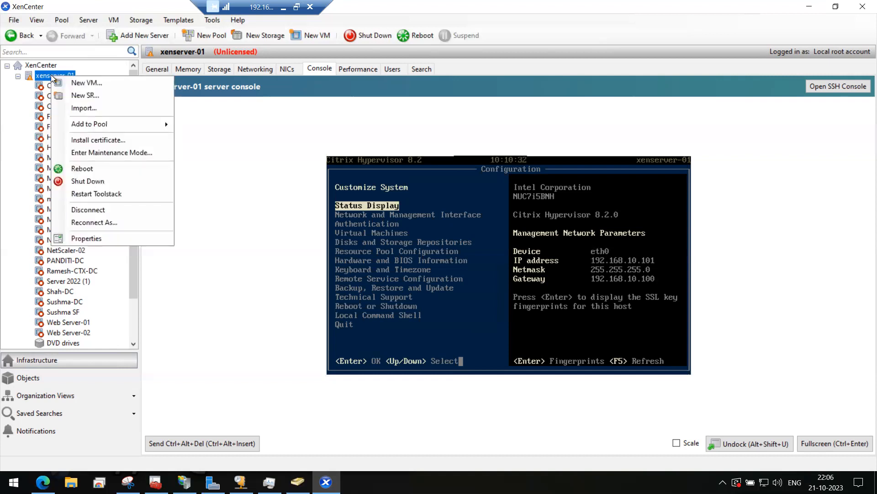
left_click(82, 168)
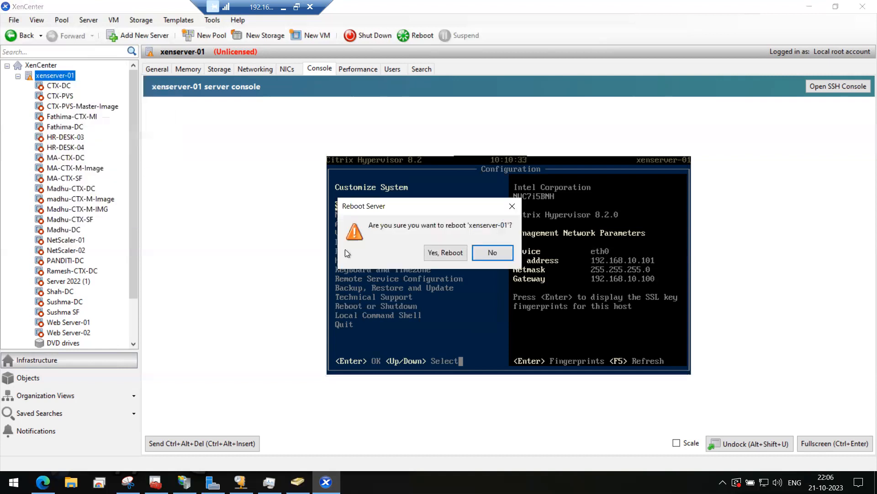
left_click(443, 253)
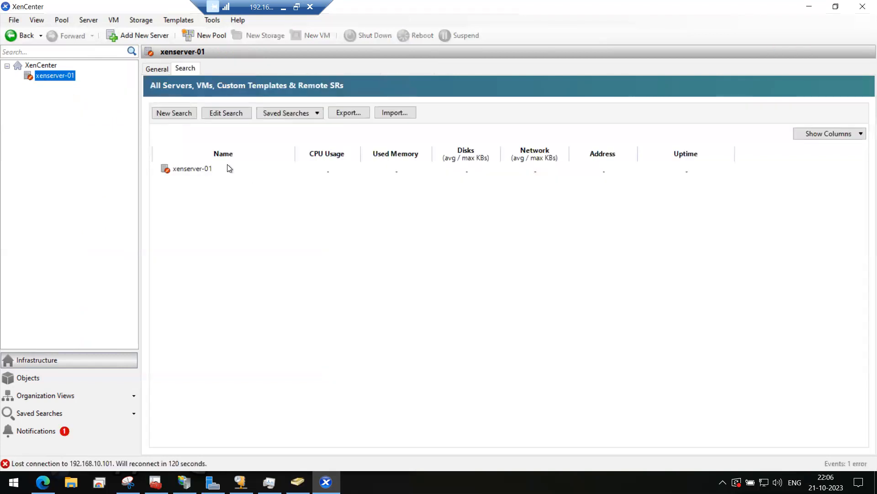
- Check the XenCenter alerts and the connection options of the xenserver-01 host in the infrastructure view
left_click(52, 428)
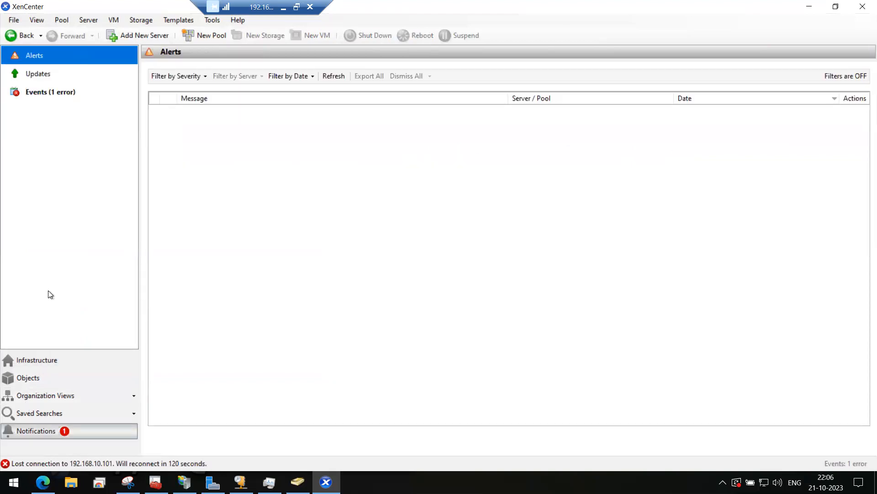
left_click(39, 361)
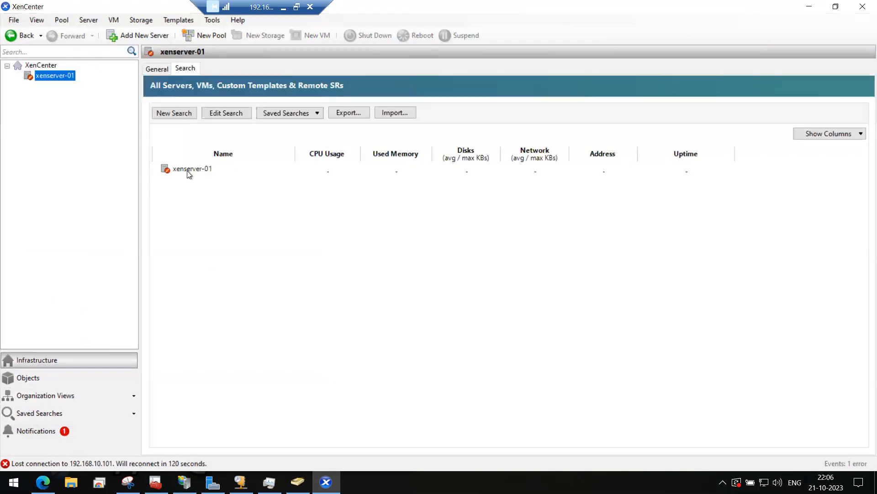
right_click(56, 79)
left_click(67, 88)
left_click(186, 169)
right_click(54, 75)
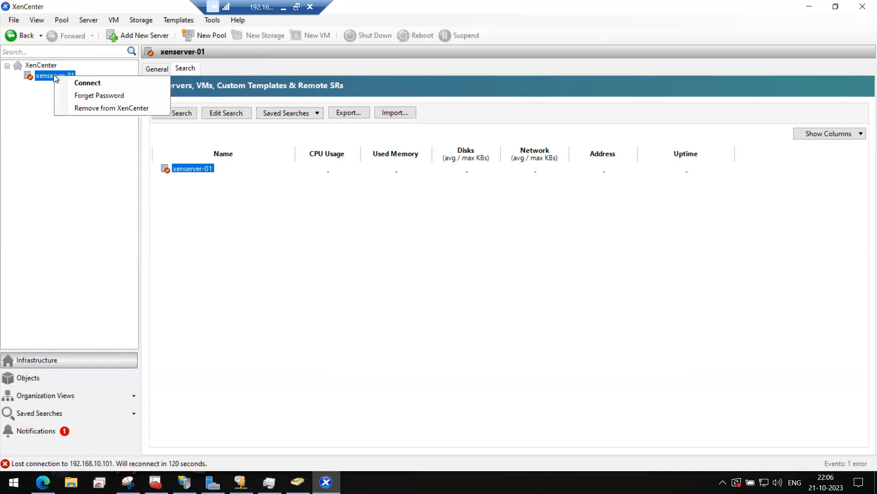
left_click(343, 249)
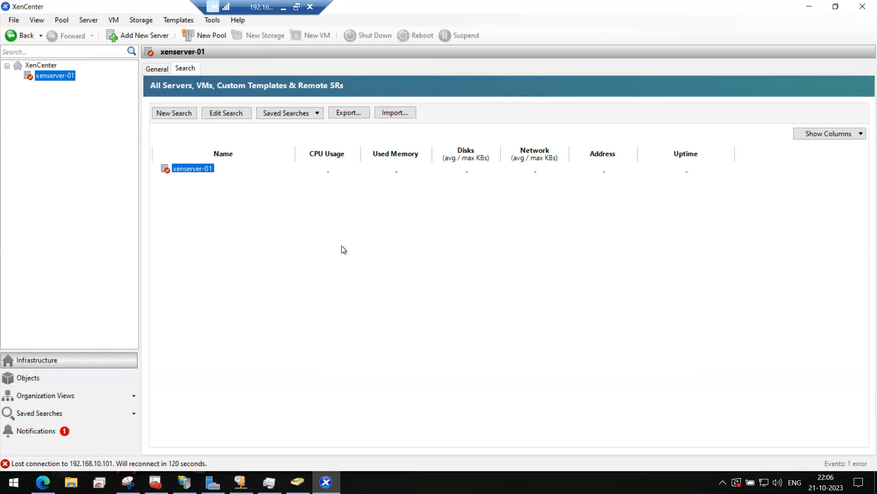
- Minimize the XenCenter and Active Directory Users and Computers windows to show the desktop
left_click(809, 7)
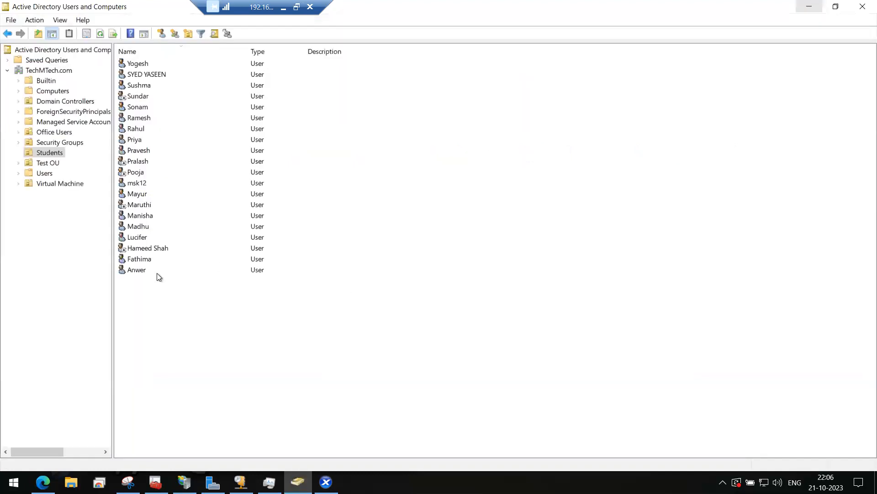
left_click(808, 8)
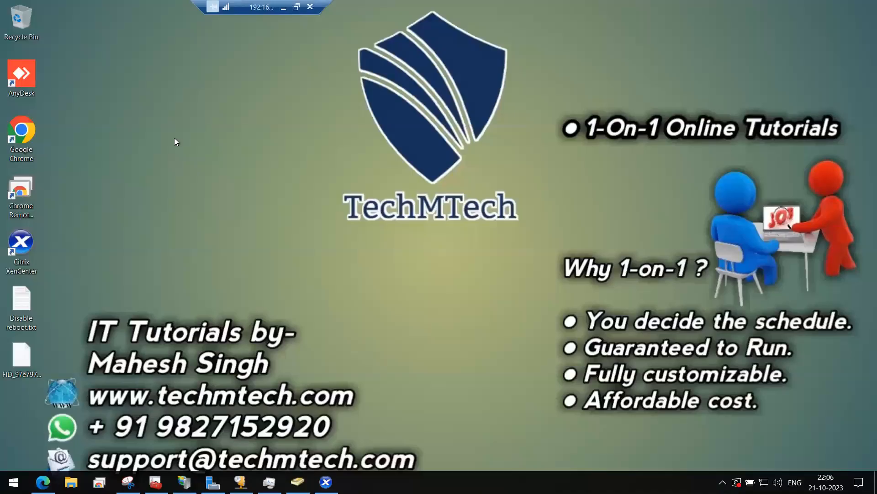